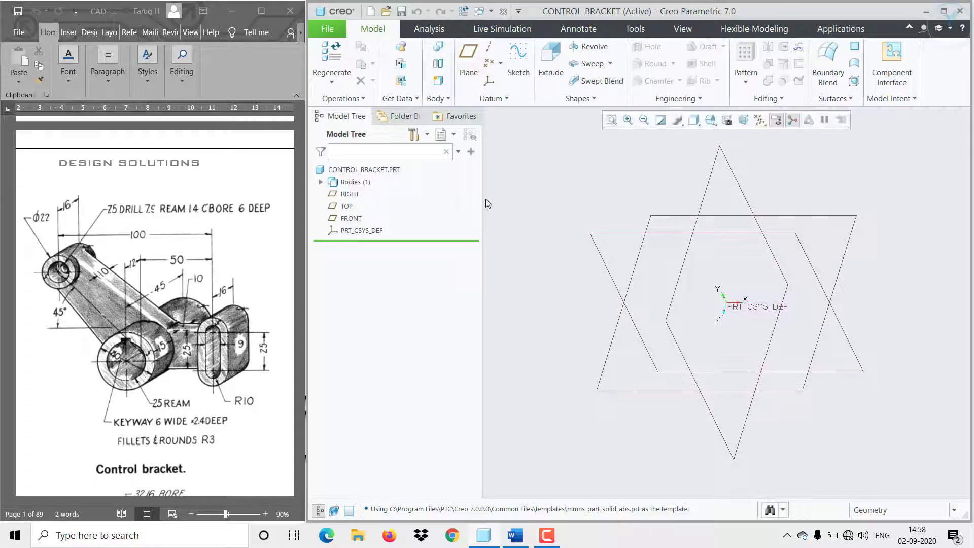
# Start a sketch on the FRONT plane and draw a circle centred on the origin.
pyautogui.moveTo(477, 184); pyautogui.dragTo(444, 186)
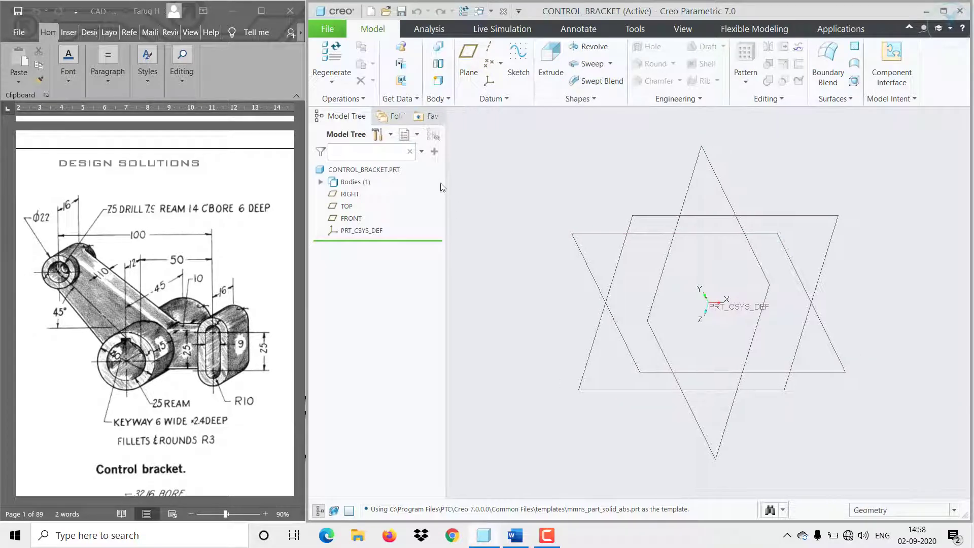
pyautogui.click(354, 219)
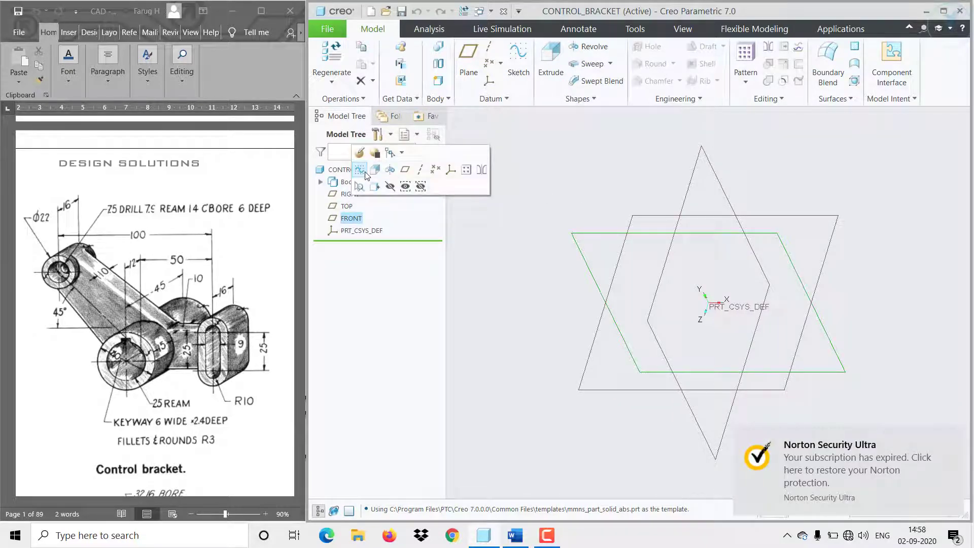
pyautogui.click(361, 171)
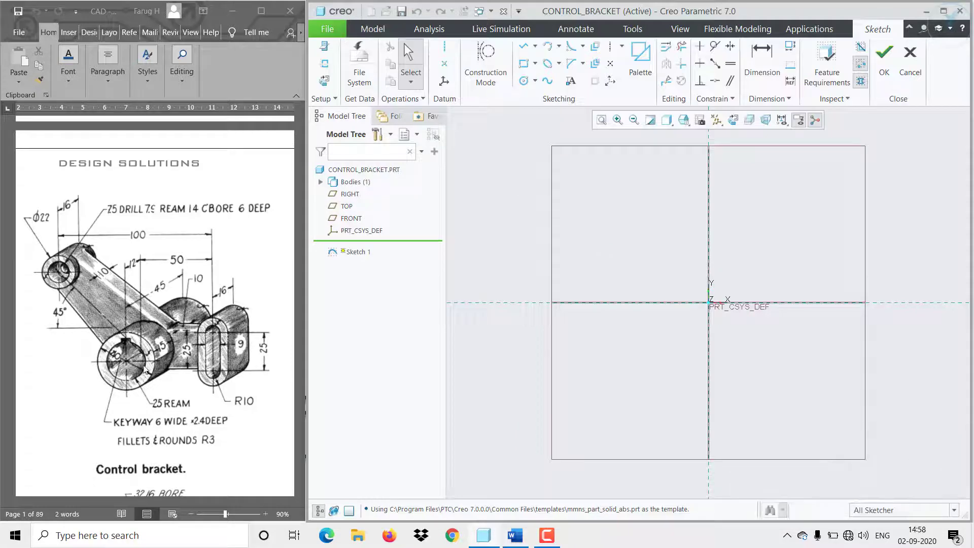
pyautogui.click(524, 82)
pyautogui.click(709, 303)
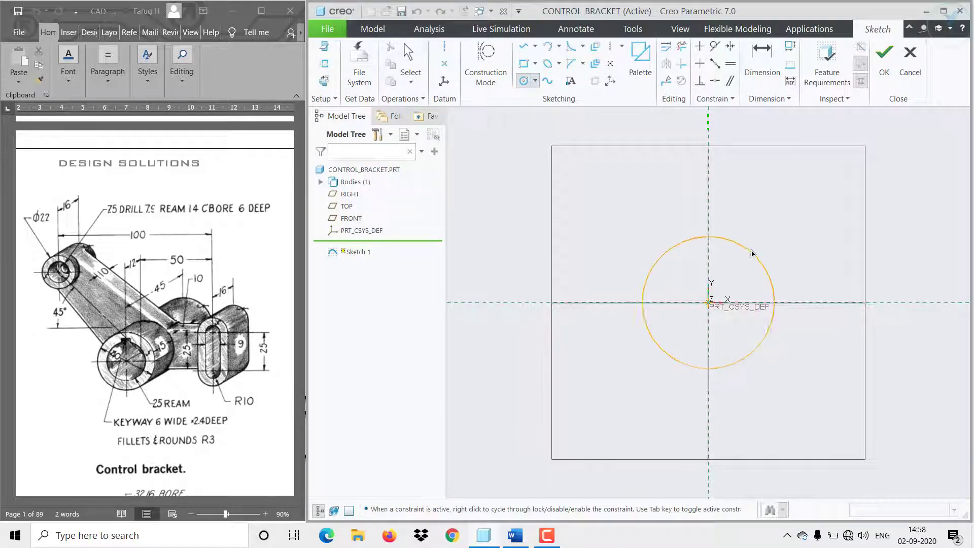
pyautogui.click(759, 233)
pyautogui.middleClick(760, 233)
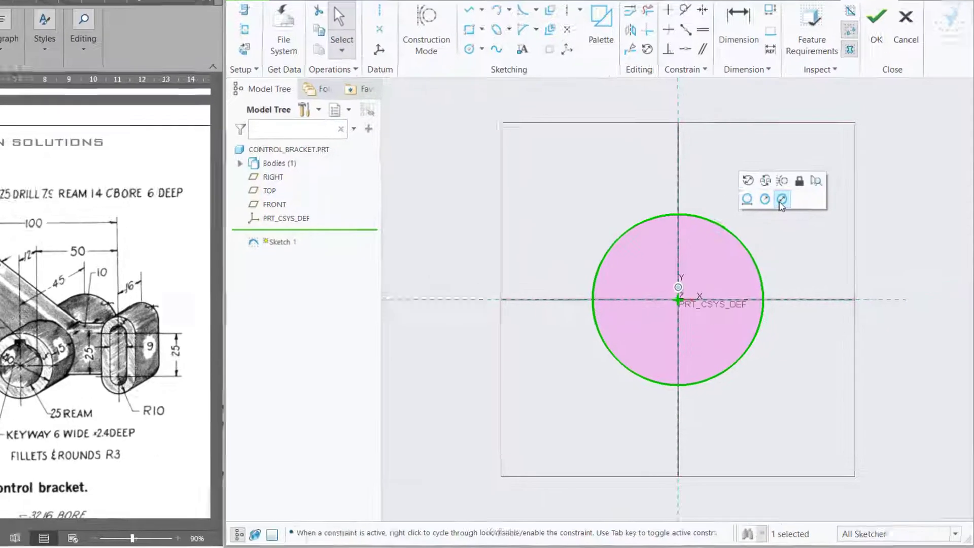
# Dimension the circle's diameter as 40 mm and finish the sketch.
pyautogui.click(795, 223)
pyautogui.write('40')
pyautogui.press('Return')
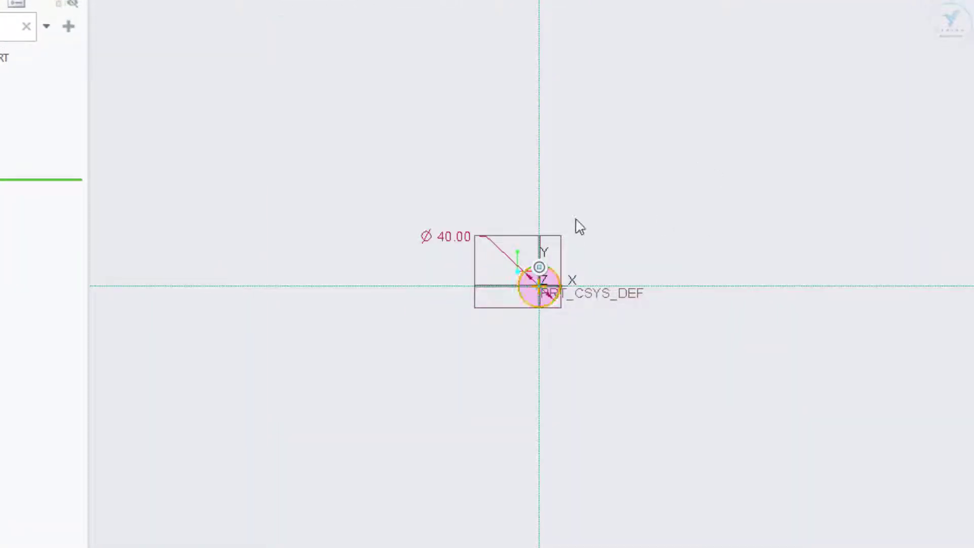
pyautogui.scroll(5, 550, 269)
pyautogui.moveTo(239, 135)
pyautogui.mouseDown()
pyautogui.moveTo(382, 187)
pyautogui.moveTo(415, 186)
pyautogui.mouseUp()
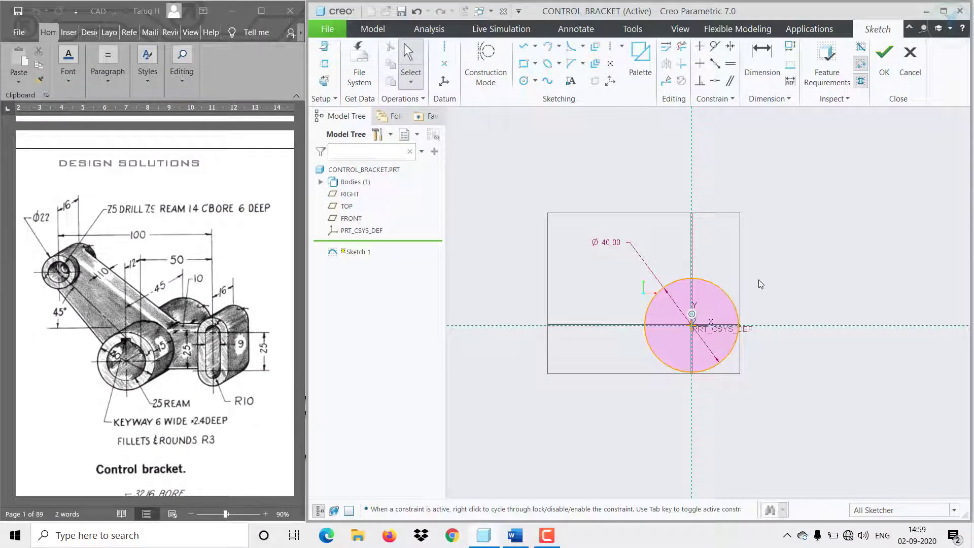
pyautogui.click(884, 52)
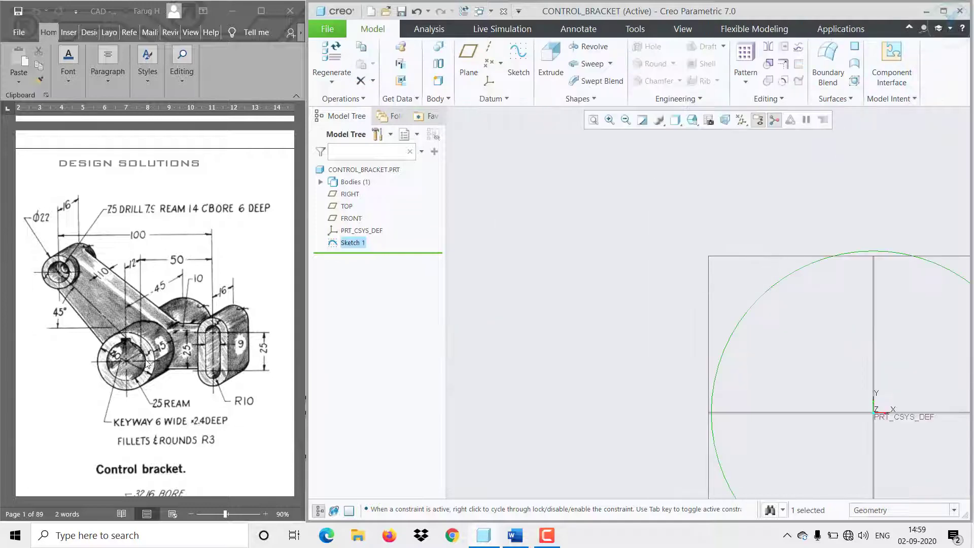
# Extrude the circle sketch as a solid, symmetrically about the sketch plane, to a total depth of 45 mm.
pyautogui.click(597, 279)
pyautogui.scroll(2, 597, 280)
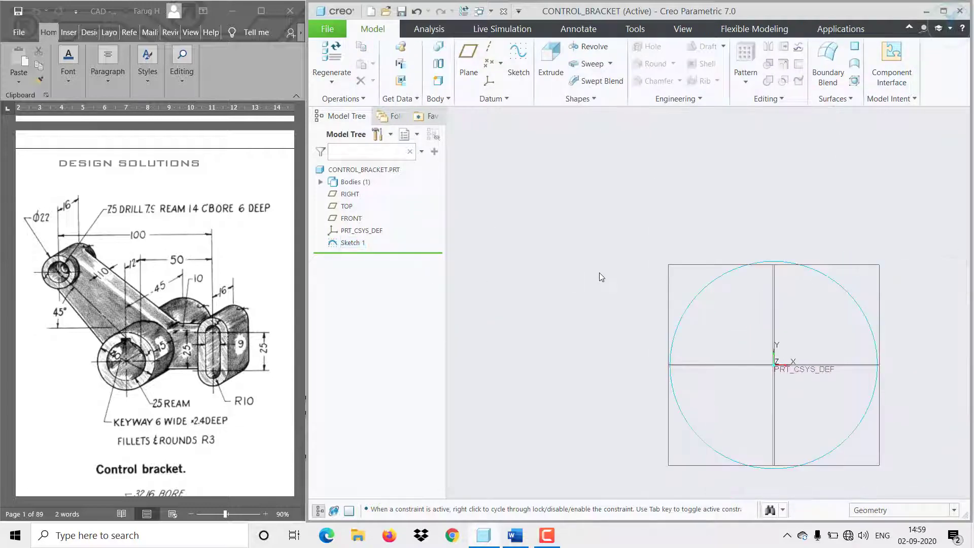
pyautogui.click(551, 61)
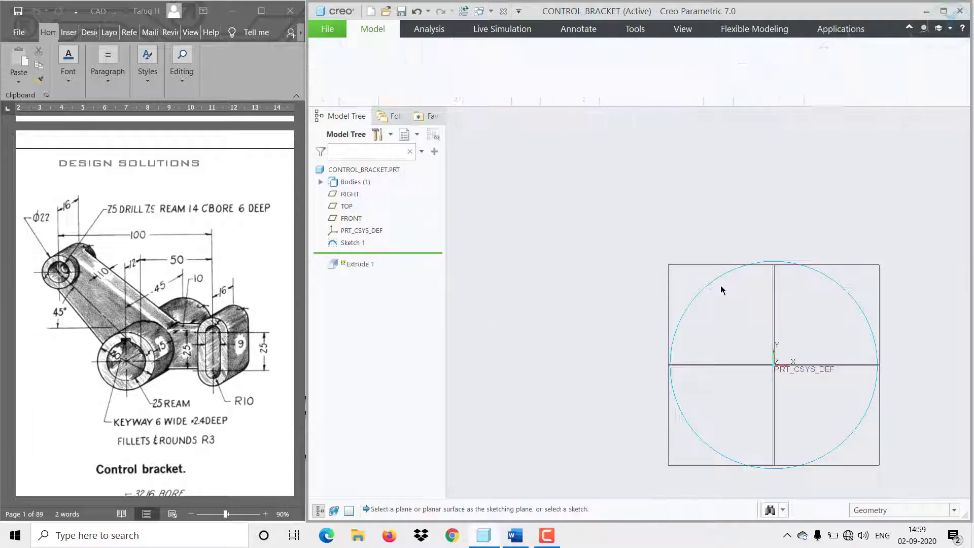
pyautogui.click(352, 242)
pyautogui.click(428, 61)
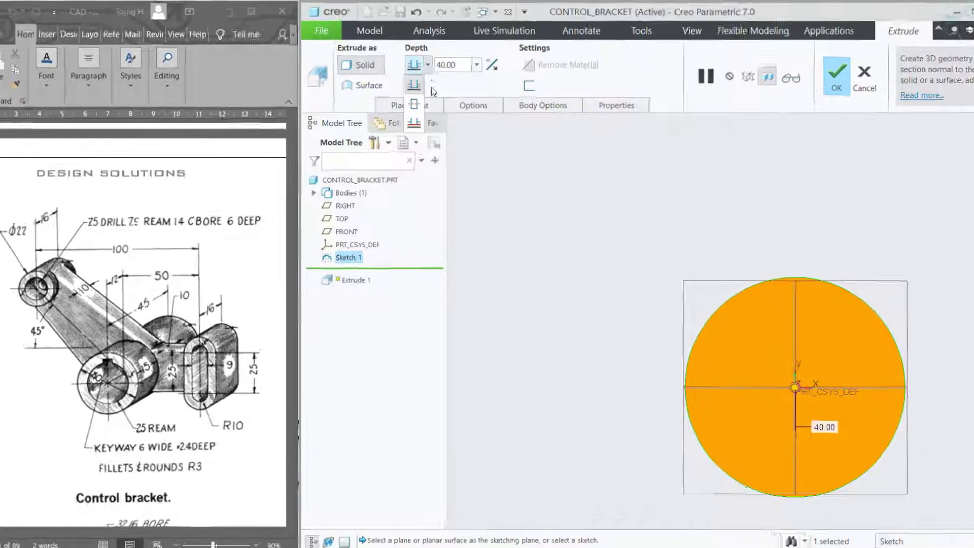
pyautogui.click(430, 86)
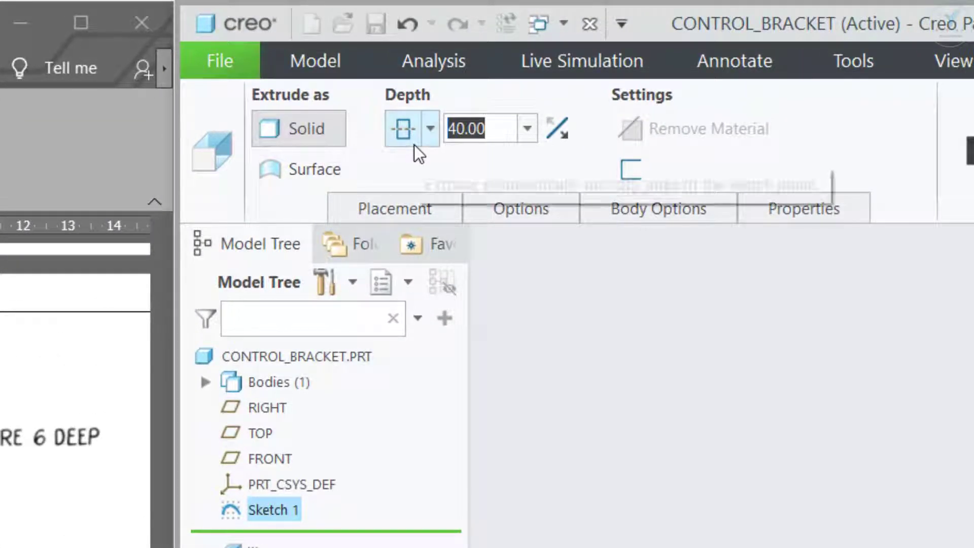
pyautogui.write('45')
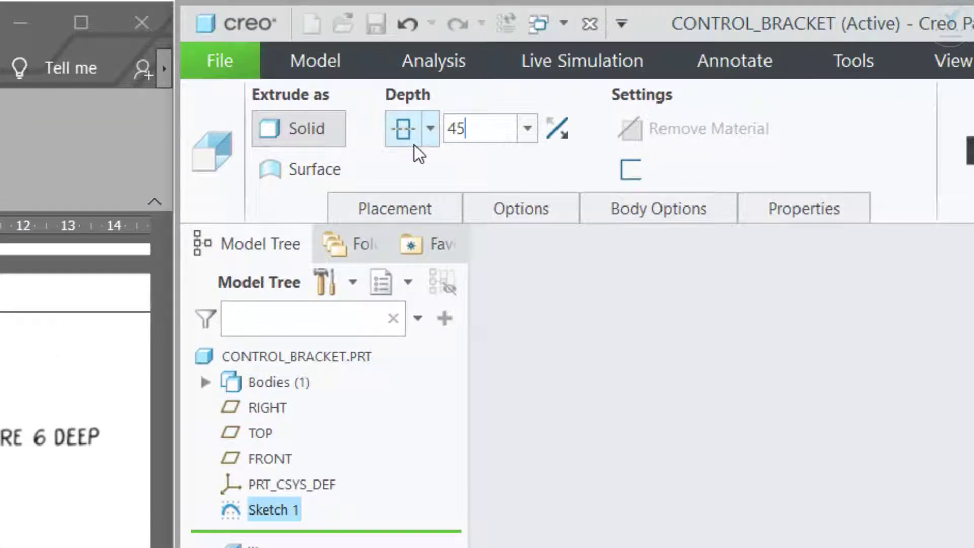
pyautogui.press('Return')
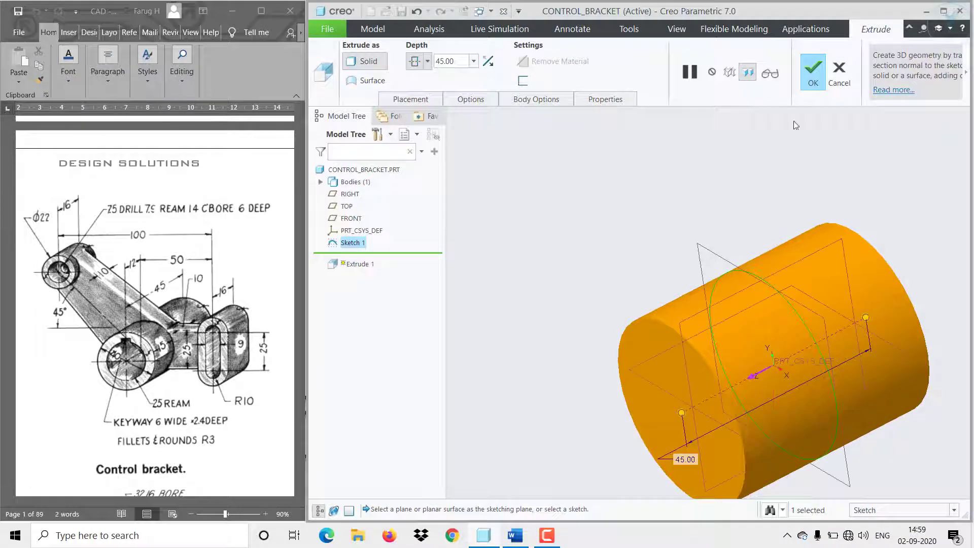
pyautogui.click(813, 71)
# Create a datum plane offset 15 mm inward from the cylinder's front end face.
pyautogui.click(458, 64)
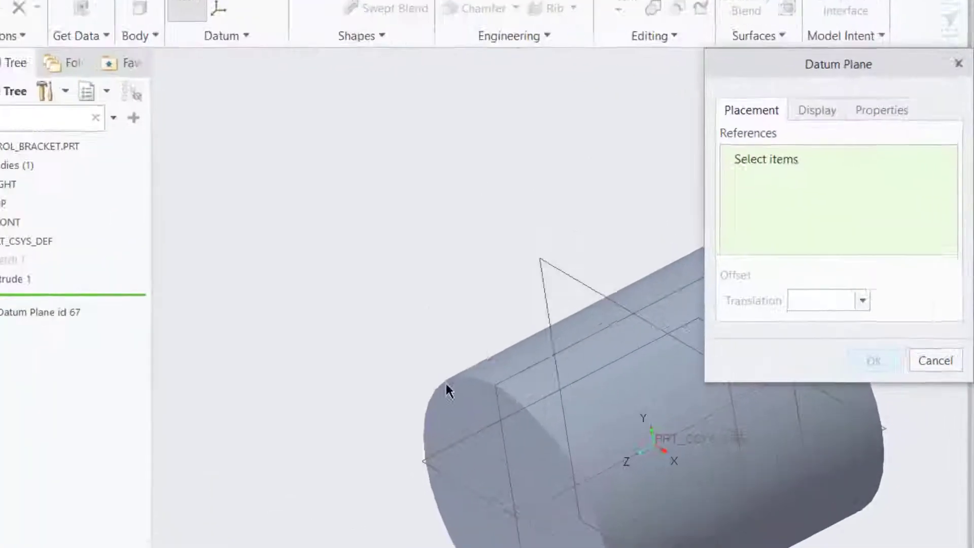
pyautogui.click(467, 398)
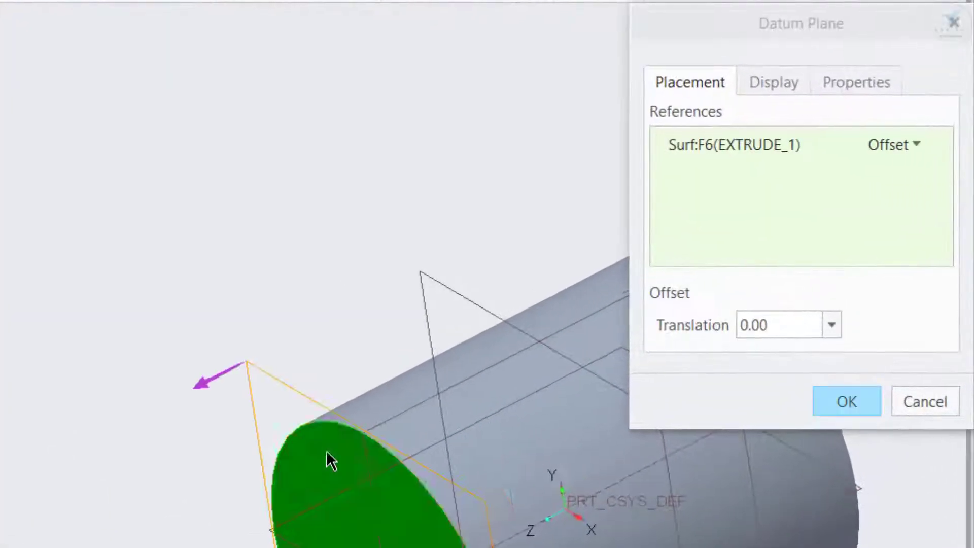
pyautogui.moveTo(517, 509); pyautogui.dragTo(606, 458)
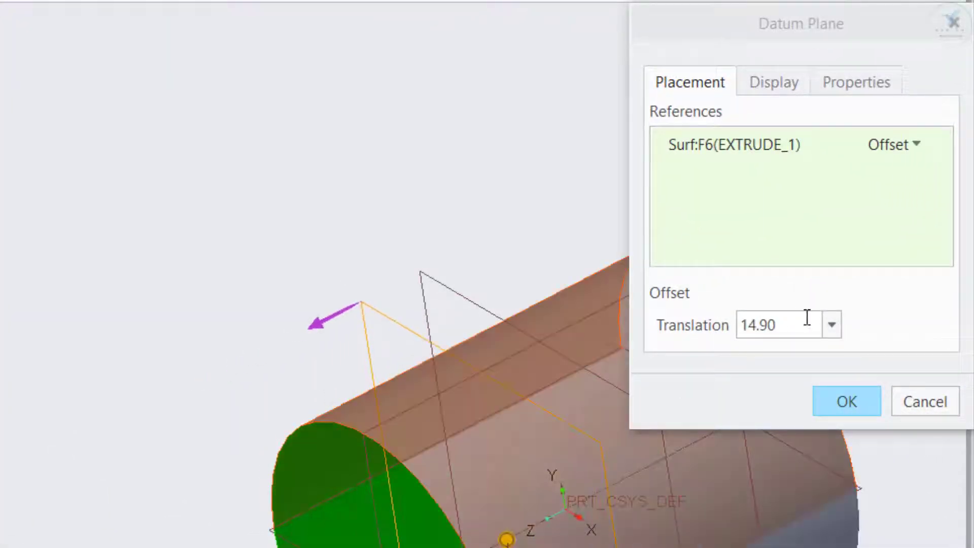
pyautogui.doubleClick(807, 318)
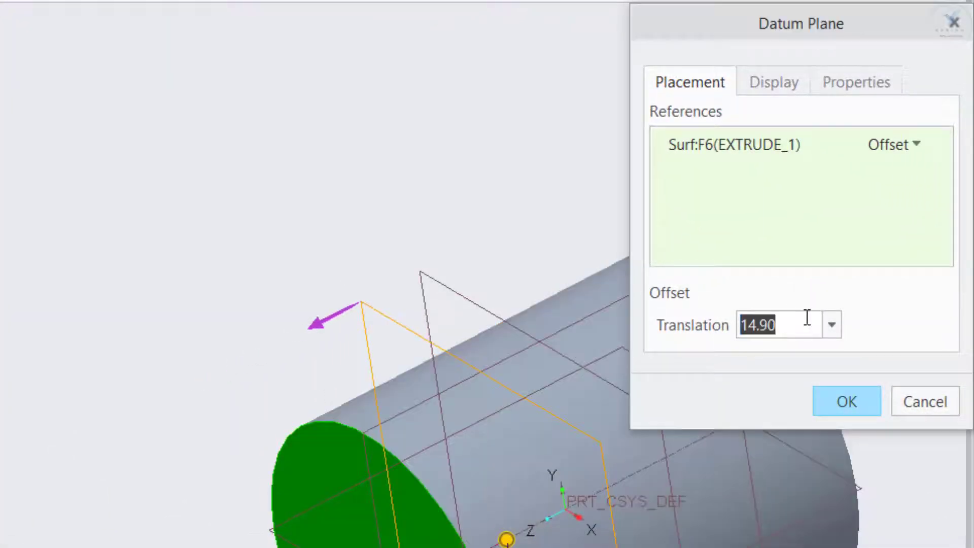
pyautogui.write('15')
pyautogui.click(846, 401)
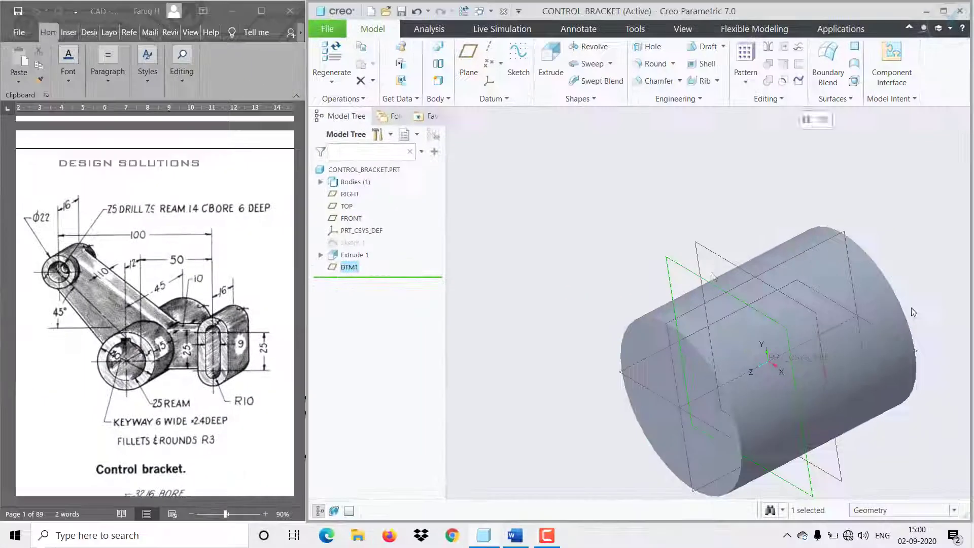
# Start a sketch on the new datum plane and draw a slanted centerline through the origin, rising to the upper left.
pyautogui.click(691, 277)
pyautogui.click(704, 226)
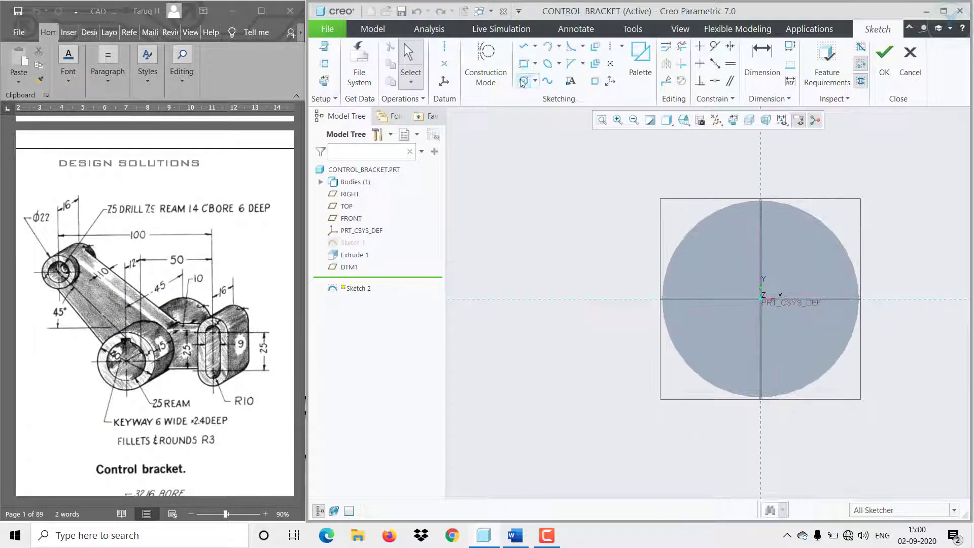
pyautogui.click(444, 46)
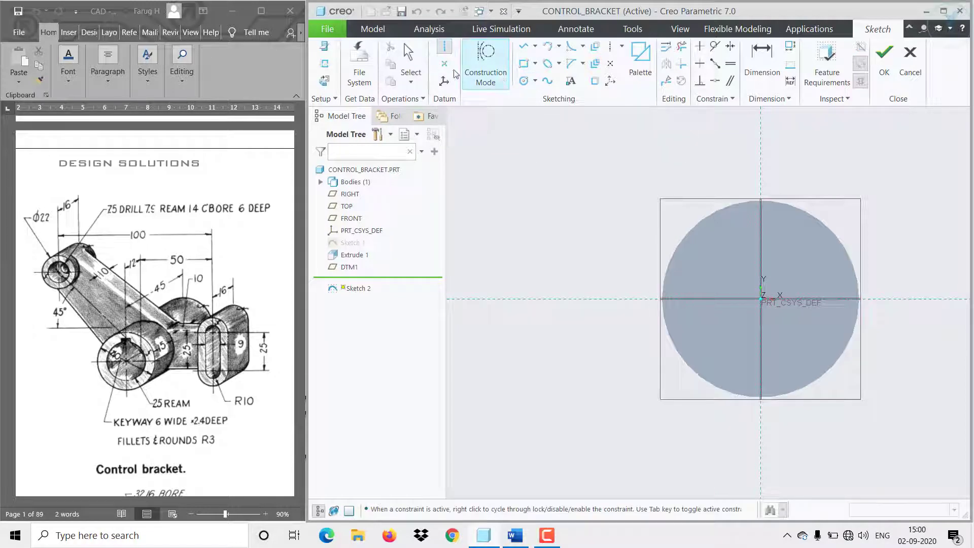
pyautogui.click(660, 245)
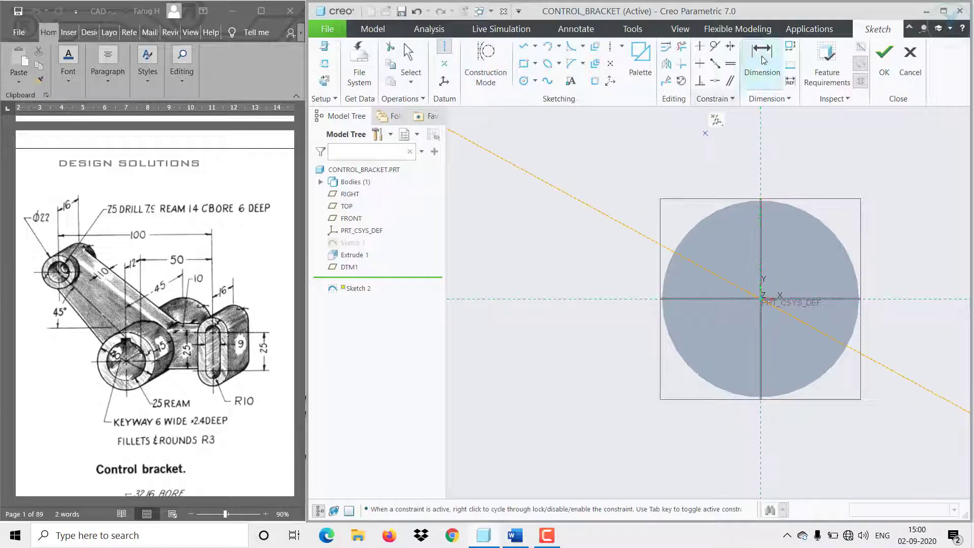
# Dimension the angle between the slanted centerline and the horizontal reference as 45 degrees.
pyautogui.click(761, 58)
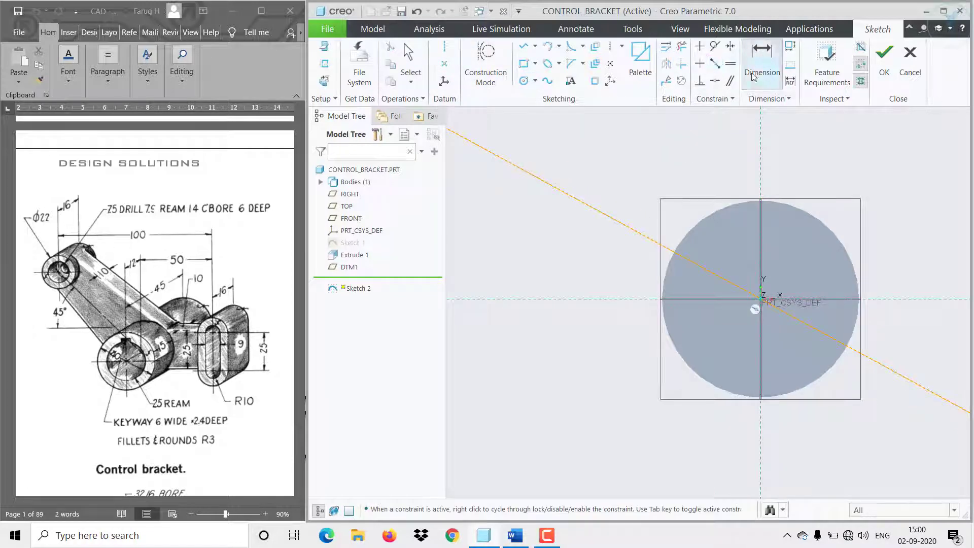
pyautogui.click(640, 239)
pyautogui.click(613, 298)
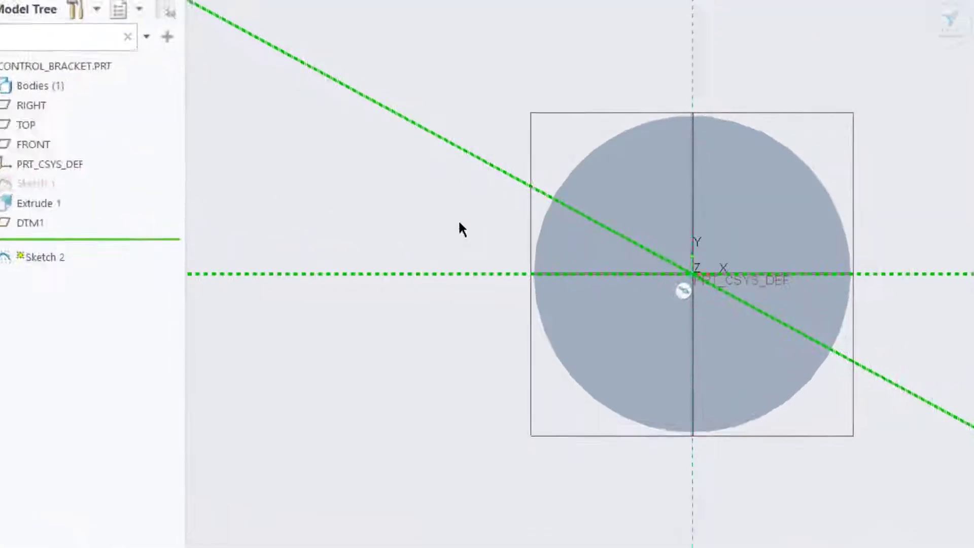
pyautogui.middleClick(461, 229)
pyautogui.write('45')
pyautogui.press('Return')
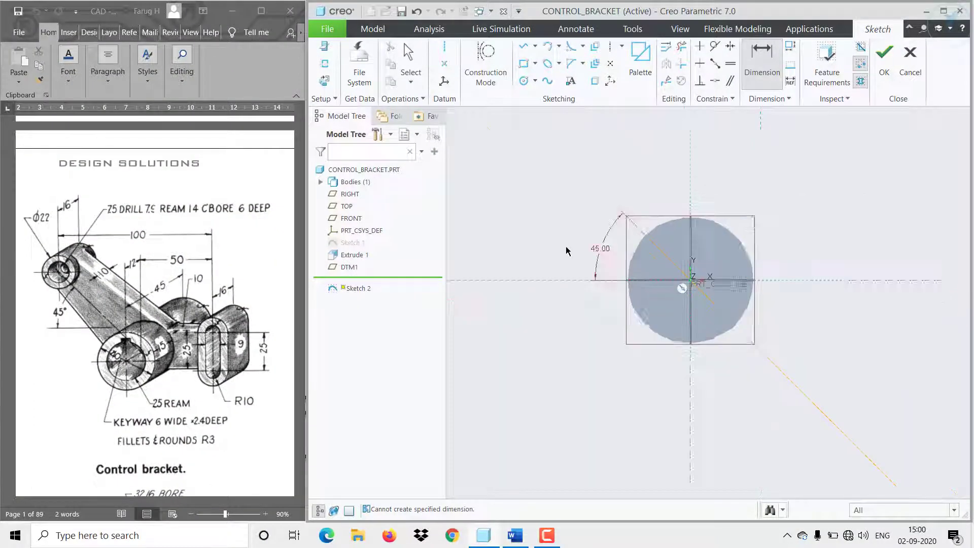
# Draw a circle on the slanted centerline above the cylinder and dimension its centre 50 mm horizontally from the vertical reference.
pyautogui.click(523, 81)
pyautogui.click(497, 138)
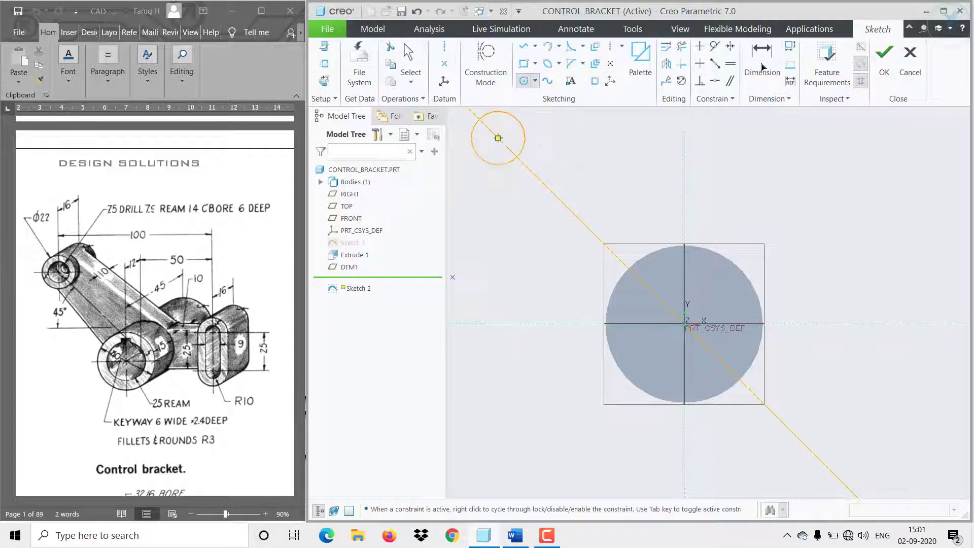
pyautogui.click(761, 66)
pyautogui.click(498, 142)
pyautogui.click(683, 212)
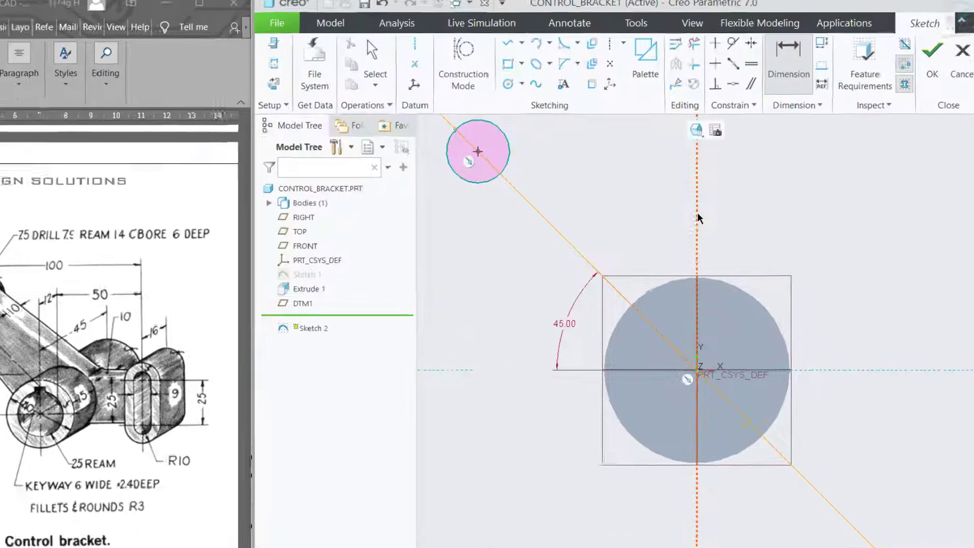
pyautogui.middleClick(639, 155)
pyautogui.write('50')
pyautogui.press('Return')
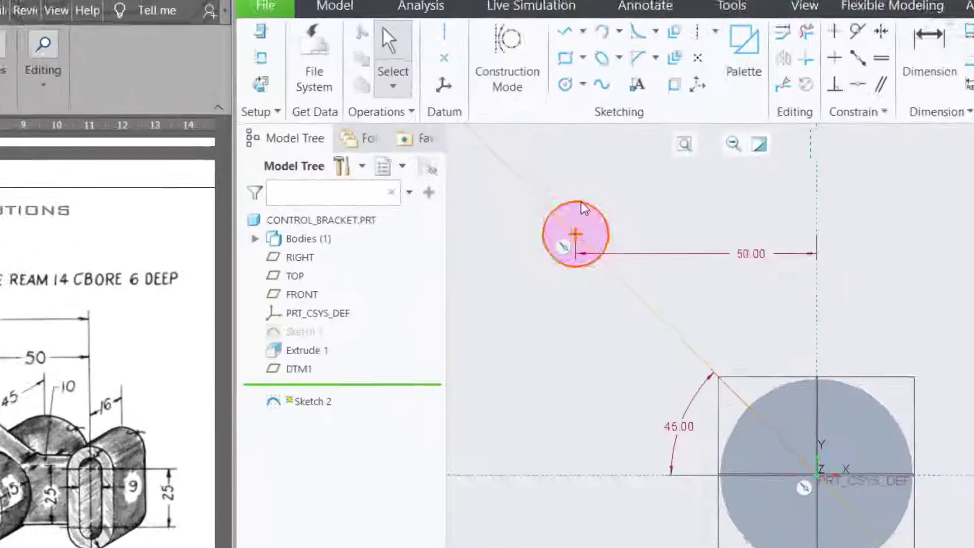
# Set the diameter of the small circle on the centerline to 22 mm.
pyautogui.doubleClick(529, 157)
pyautogui.middleClick(481, 152)
pyautogui.write('22')
pyautogui.press('Return')
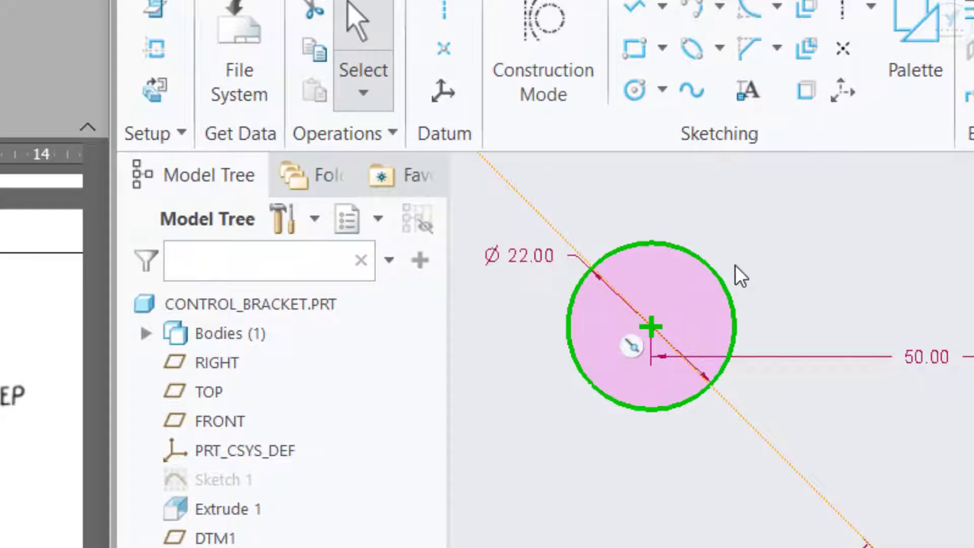
pyautogui.click(735, 265)
# Draw a slanted line from beside the small circle's upper right down to the vertical reference just above the cylinder.
pyautogui.click(635, 9)
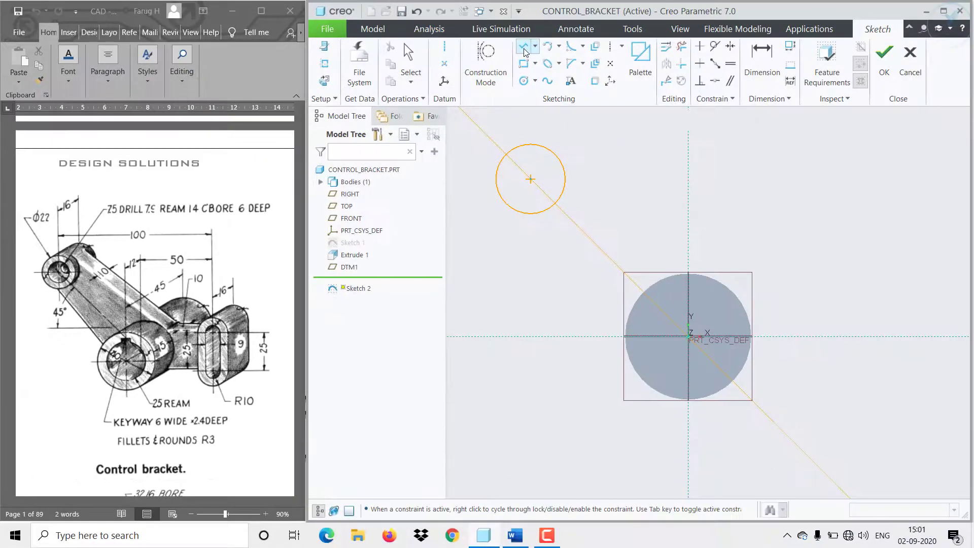
pyautogui.click(552, 153)
pyautogui.click(688, 256)
pyautogui.middleClick(688, 256)
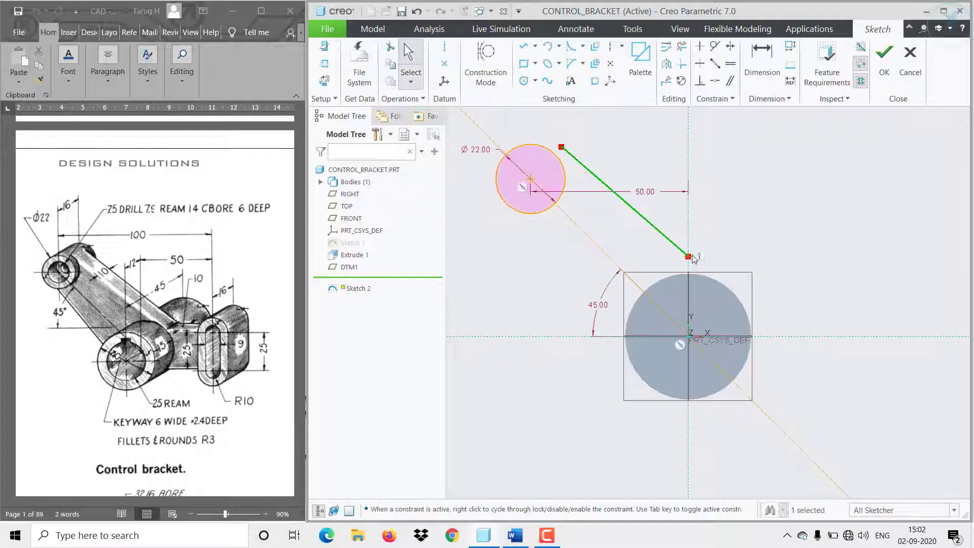
pyautogui.scroll(-2, 700, 259)
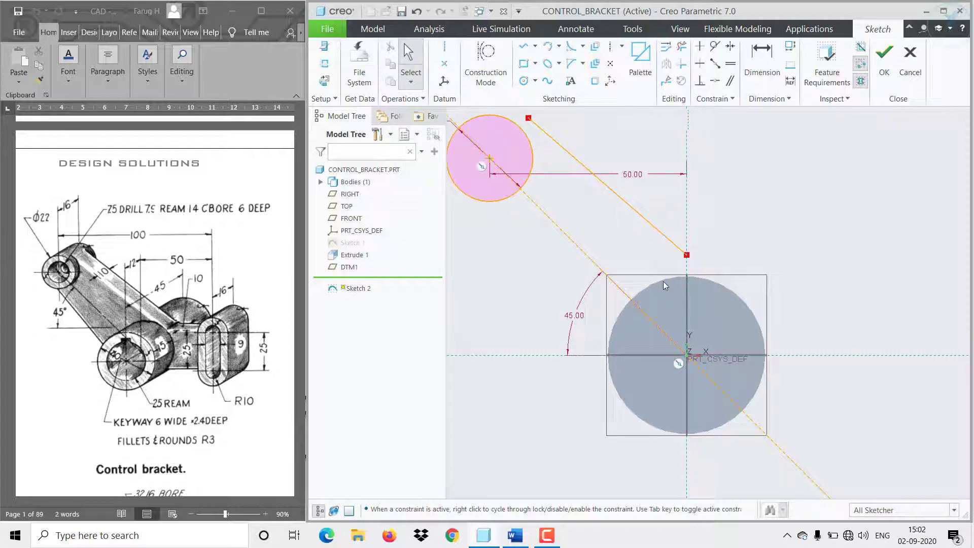
# Project the cylinder's upper semicircular edge into the sketch as a single edge.
pyautogui.click(595, 80)
pyautogui.click(663, 280)
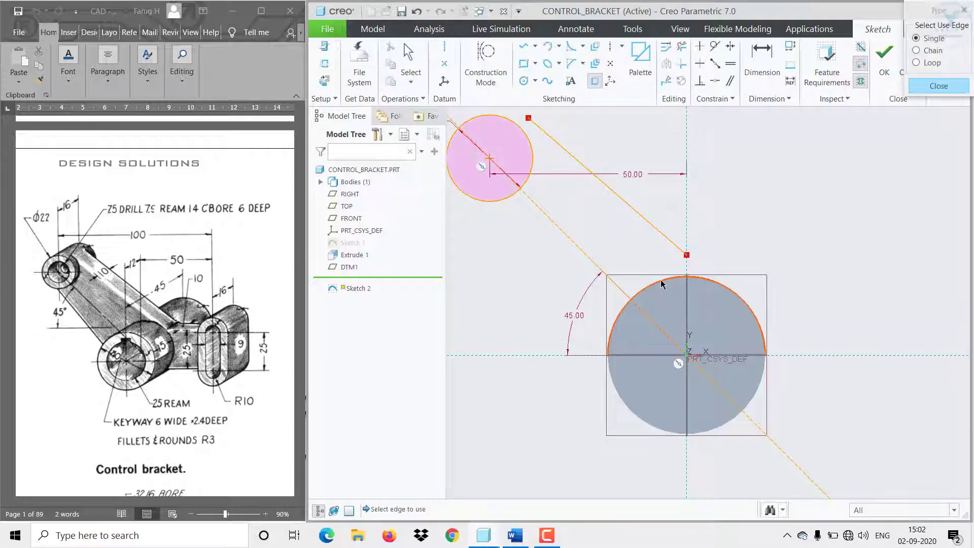
pyautogui.click(938, 87)
# Make the slanted line tangent to the projected cylinder edge and to the 22 mm circle.
pyautogui.click(687, 256)
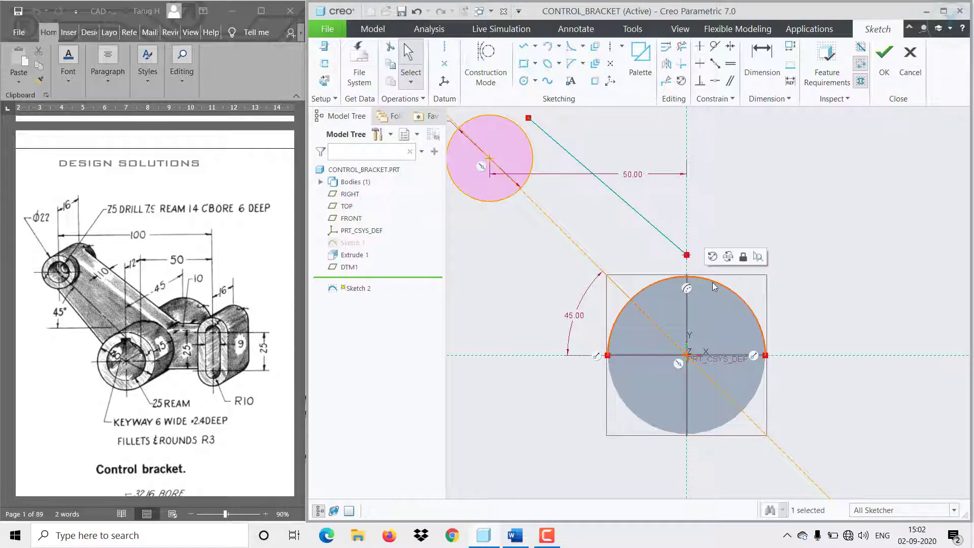
pyautogui.click(715, 48)
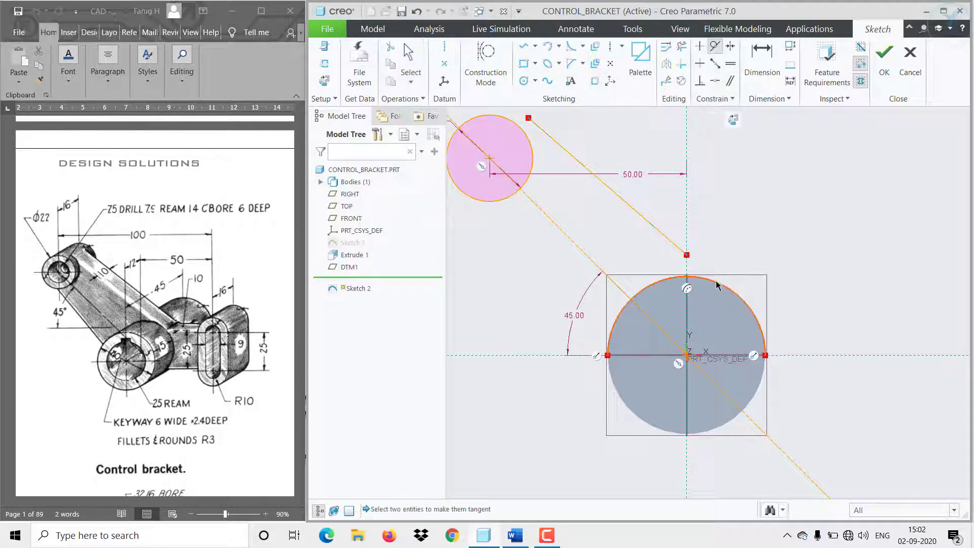
pyautogui.click(674, 278)
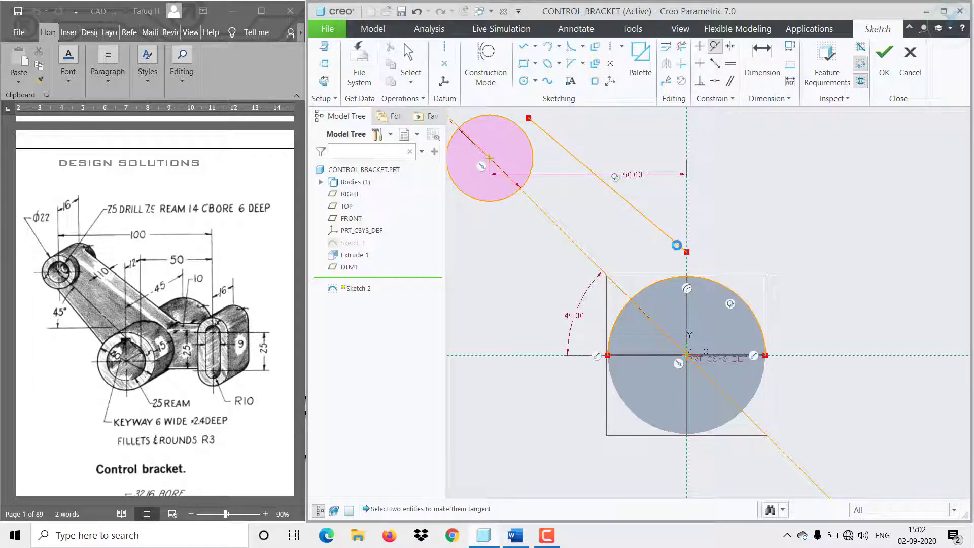
pyautogui.click(525, 139)
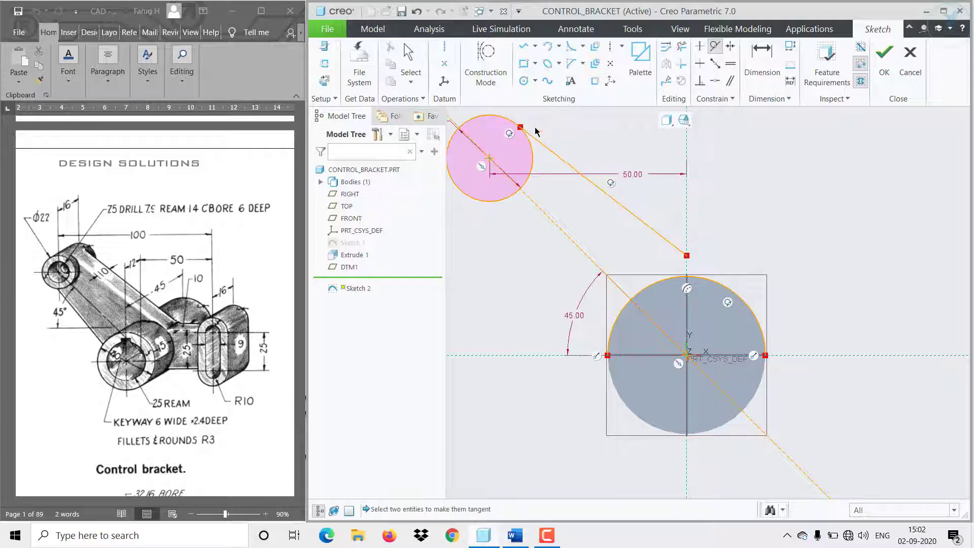
# Try to make the slanted line's lower endpoint coincident with the projected cylinder edge, deleting the conflicting Point On Entity constraint.
pyautogui.click(714, 85)
pyautogui.click(701, 278)
pyautogui.click(686, 256)
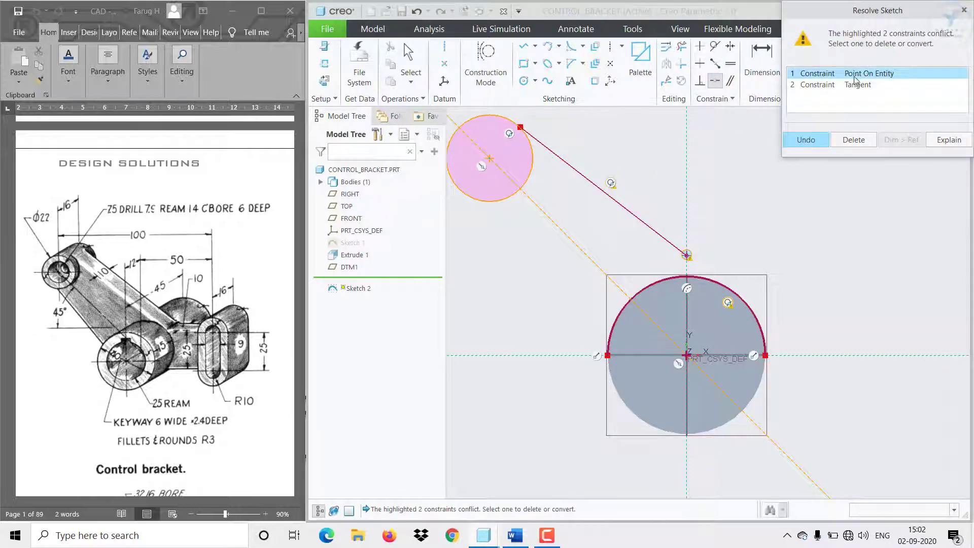
pyautogui.click(846, 140)
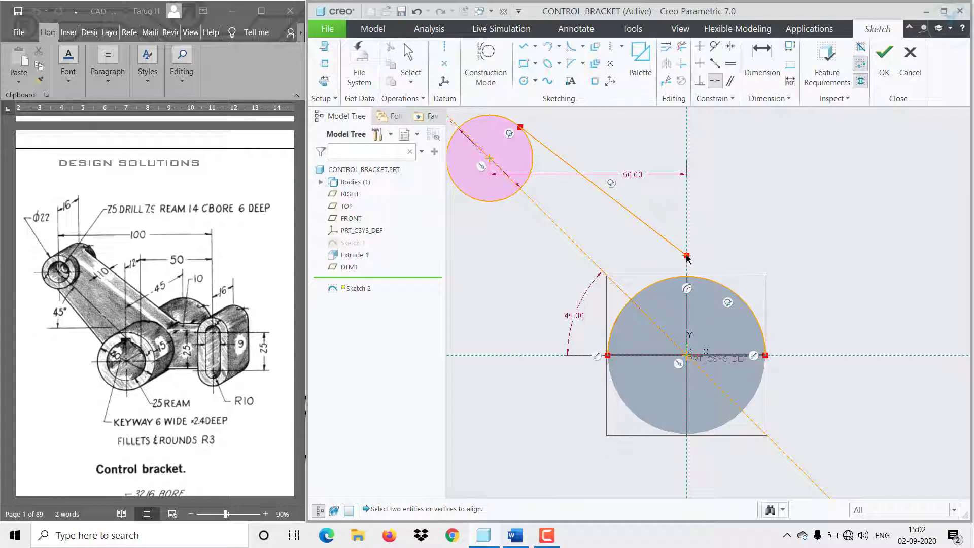
pyautogui.middleClick(730, 224)
# Extend the slanted line past its tangent point on the cylinder edge, and trim its overhang and the arc beyond that point.
pyautogui.moveTo(686, 255); pyautogui.dragTo(660, 235)
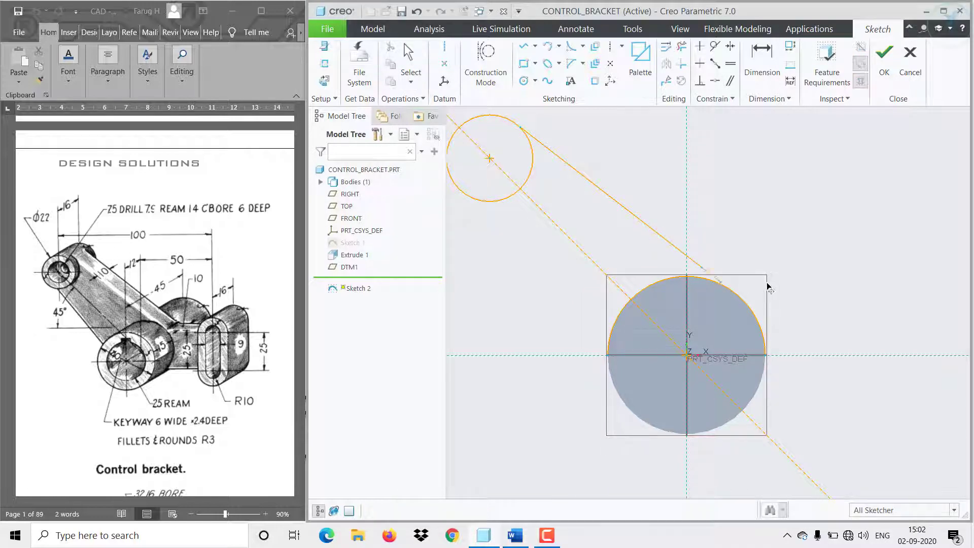
pyautogui.moveTo(791, 310); pyautogui.dragTo(777, 325)
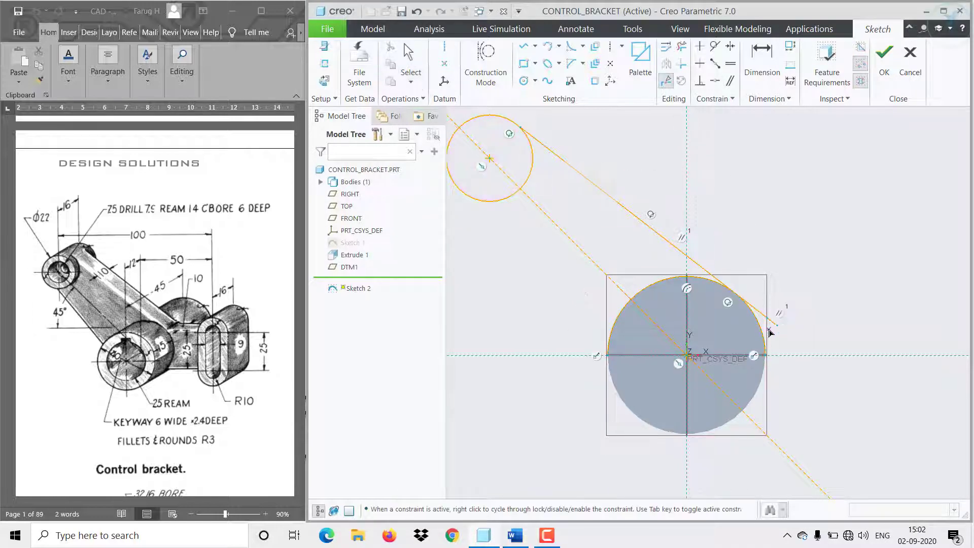
pyautogui.click(681, 46)
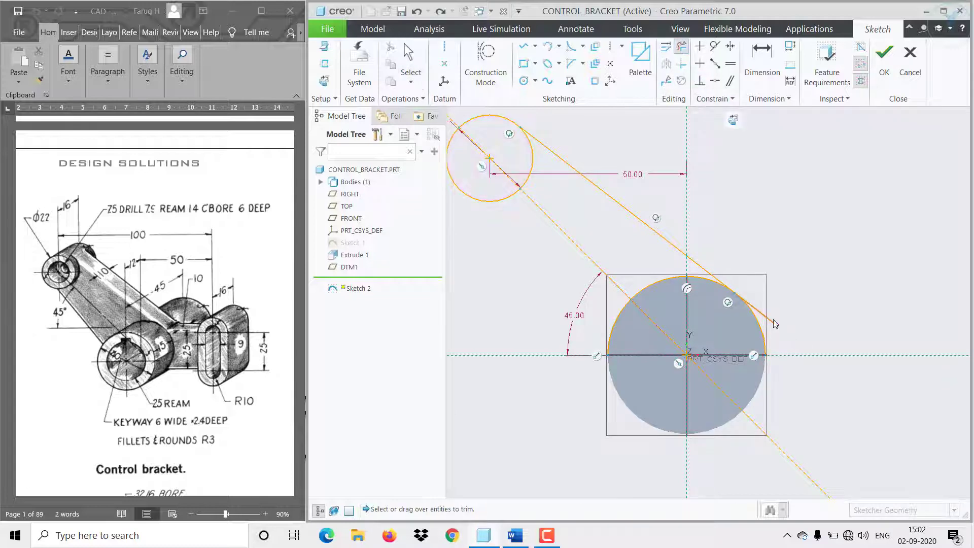
pyautogui.click(529, 183)
pyautogui.hotkey('ctrl', 'z')
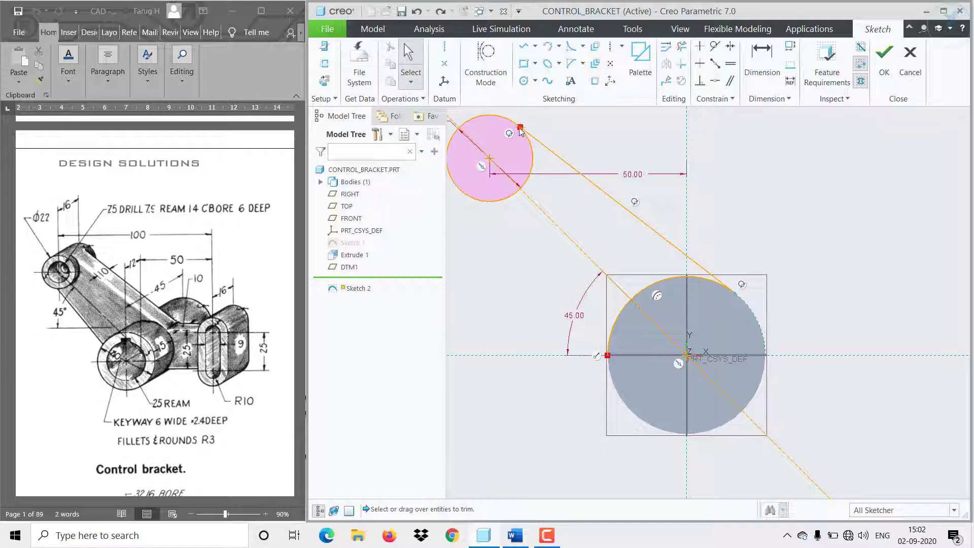
# Trim the small circle's inner segment between the tangent line and the slanted centerline.
pyautogui.click(681, 47)
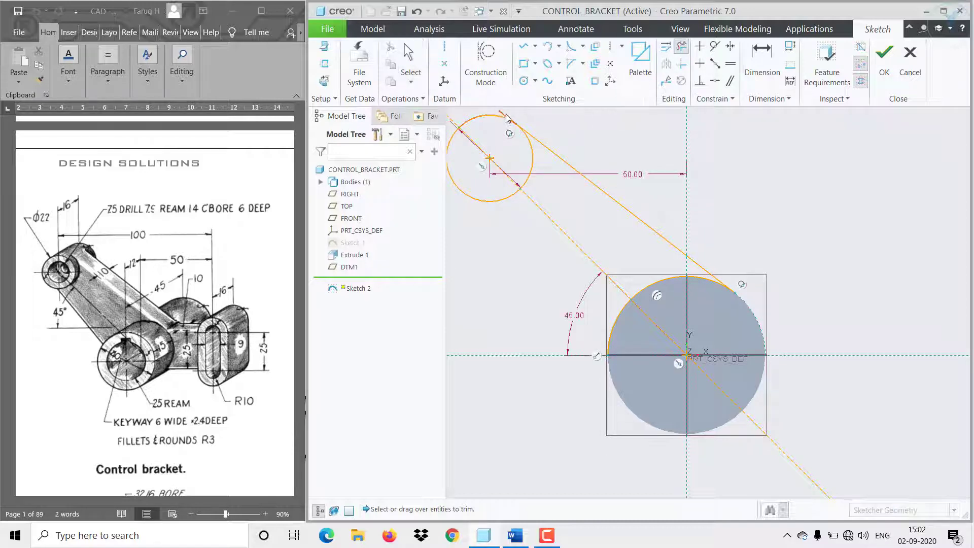
pyautogui.click(534, 165)
pyautogui.middleClick(563, 150)
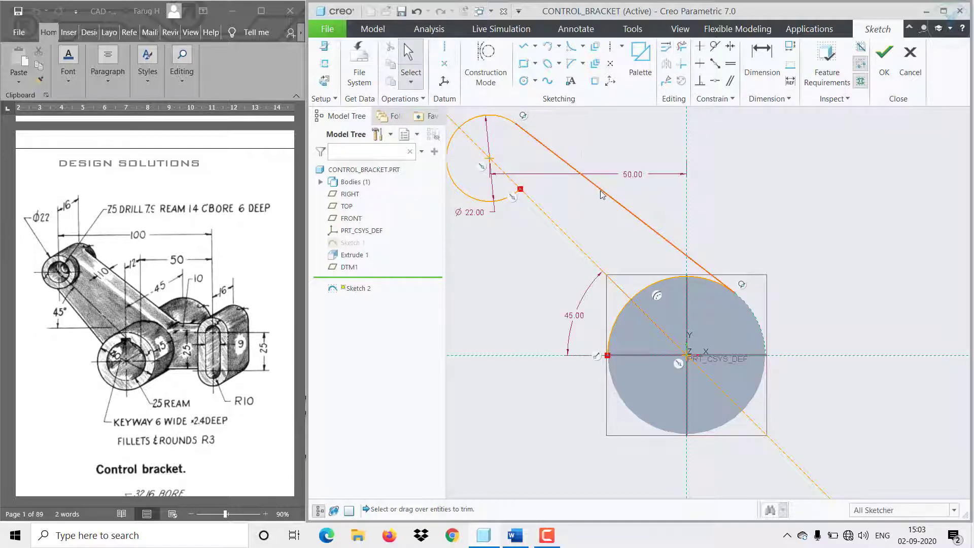
# Mirror the tangent line about the slanted centerline.
pyautogui.click(568, 163)
pyautogui.click(666, 63)
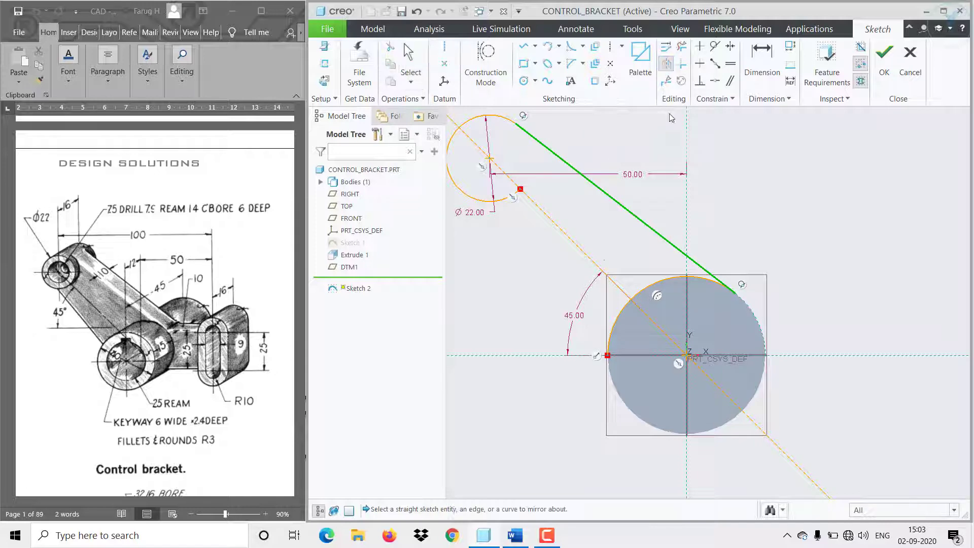
pyautogui.click(590, 264)
# Project the cylinder's lower semicircular edge into the sketch as a single edge.
pyautogui.click(596, 81)
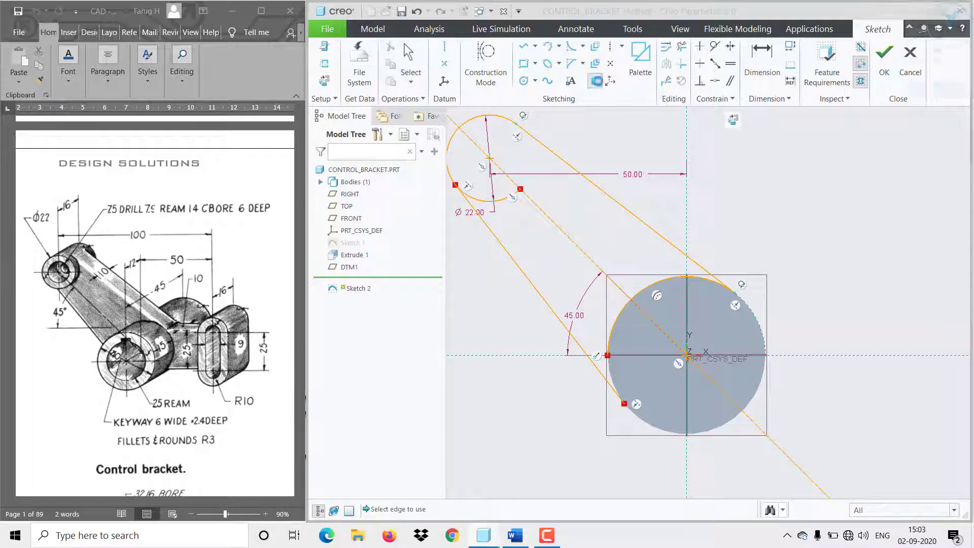
pyautogui.click(741, 411)
pyautogui.click(934, 90)
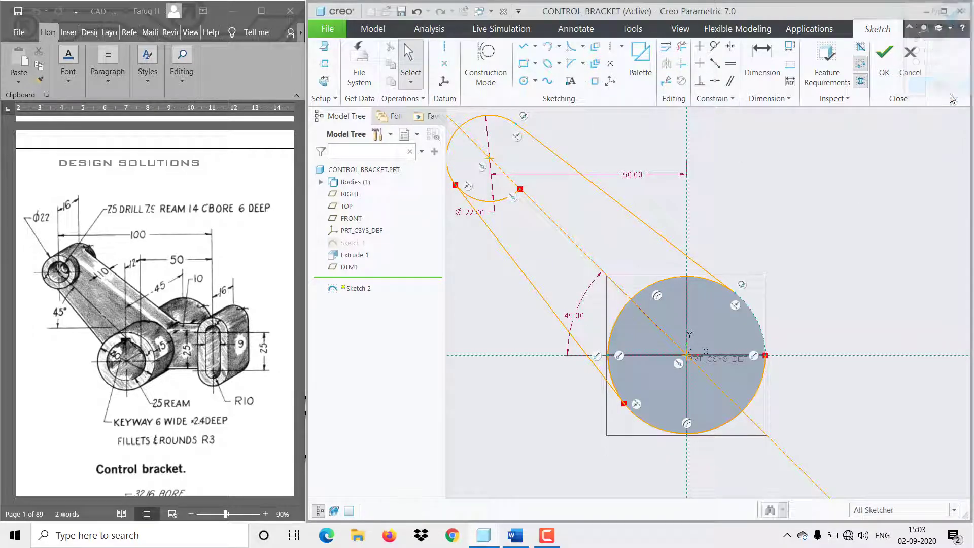
# Trim the projected lower edge beyond the mirrored line and the small circle's remaining inner arc, and finish the arm sketch.
pyautogui.click(681, 49)
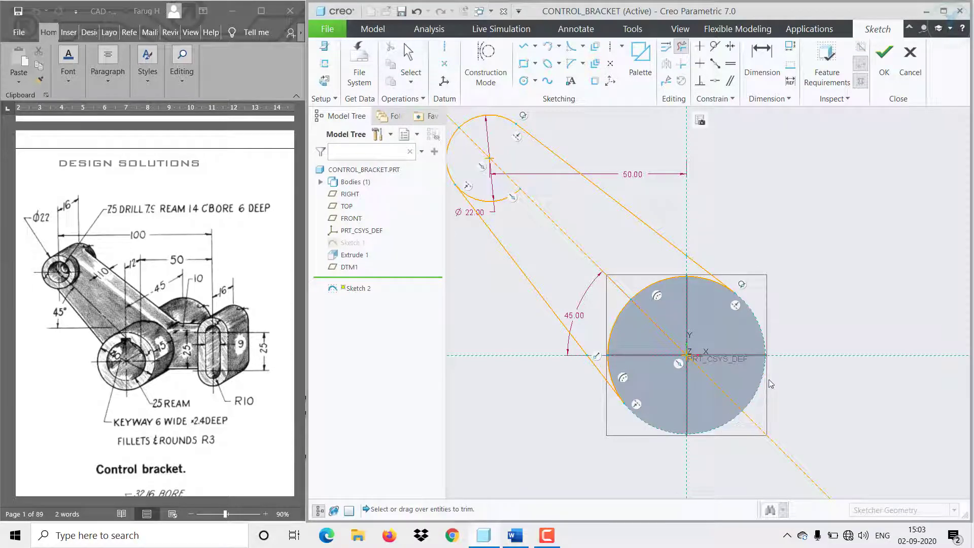
pyautogui.click(504, 203)
pyautogui.scroll(-2, 589, 238)
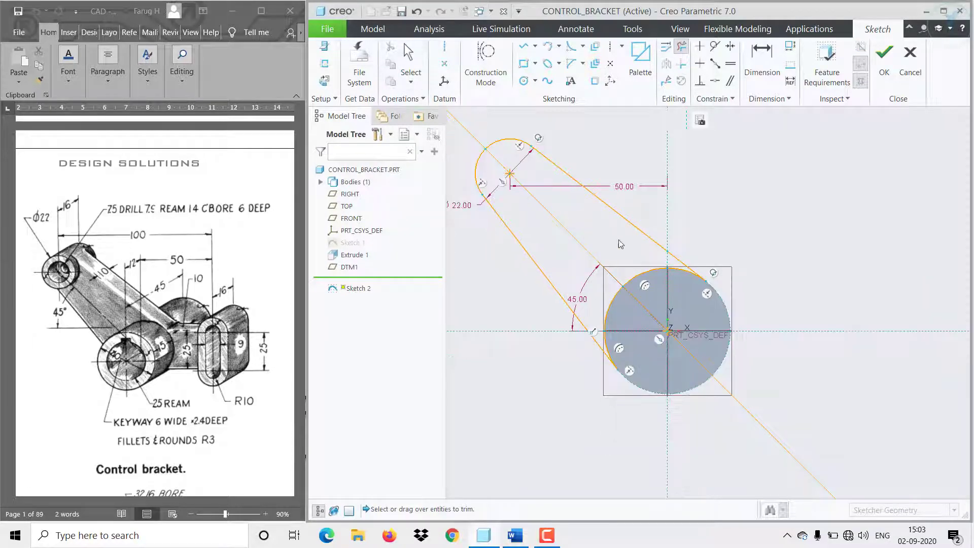
pyautogui.click(882, 68)
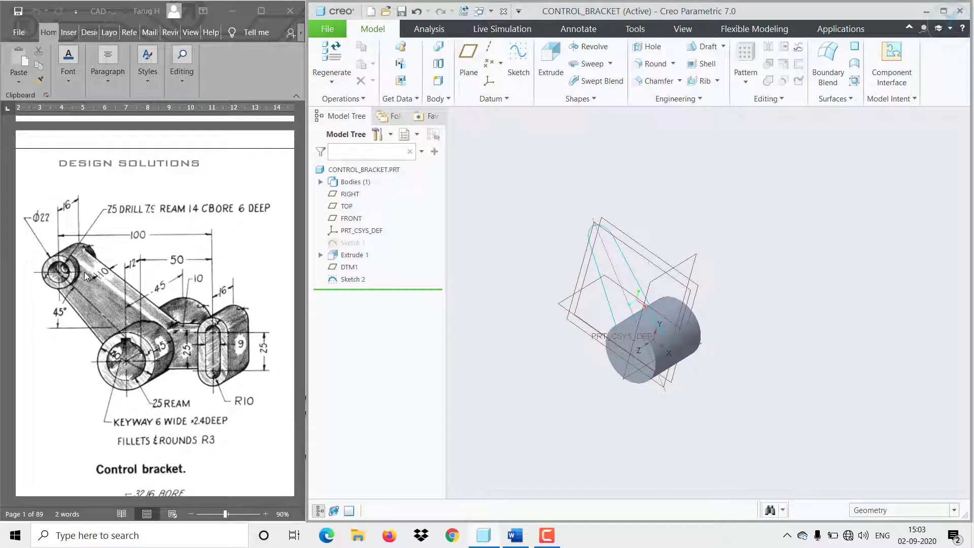
# Reopen the arm sketch for editing and draw a full circle over the 22 mm end arc, concentric and of equal radius.
pyautogui.click(617, 248)
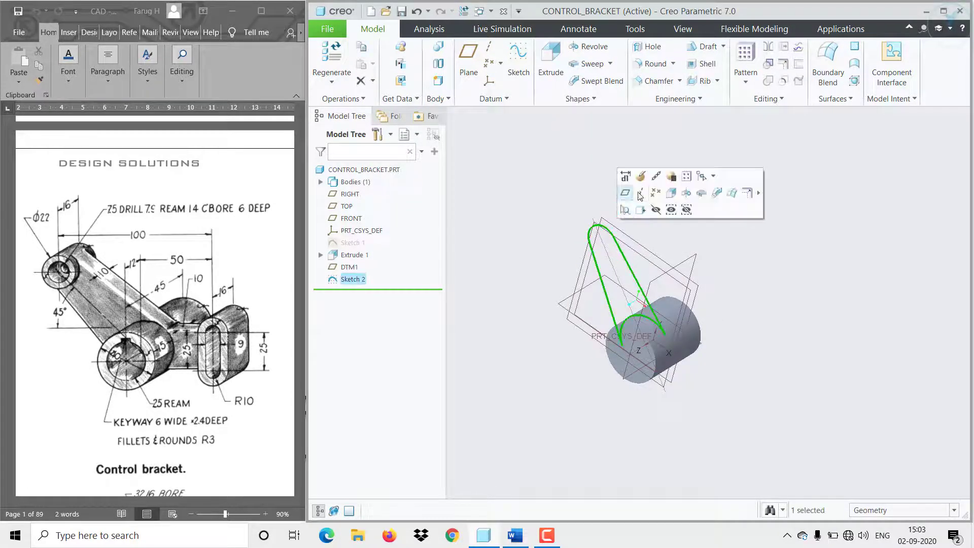
pyautogui.click(632, 191)
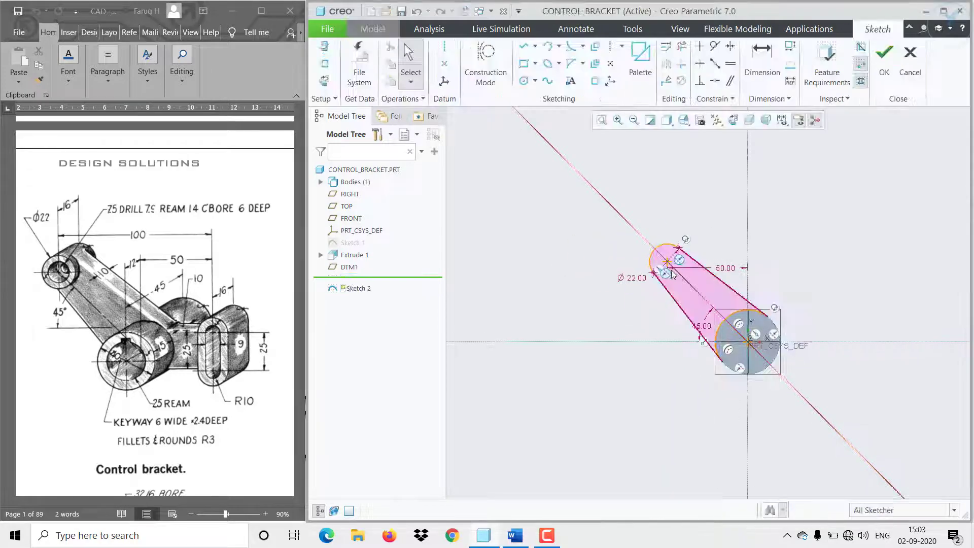
pyautogui.scroll(-4, 672, 267)
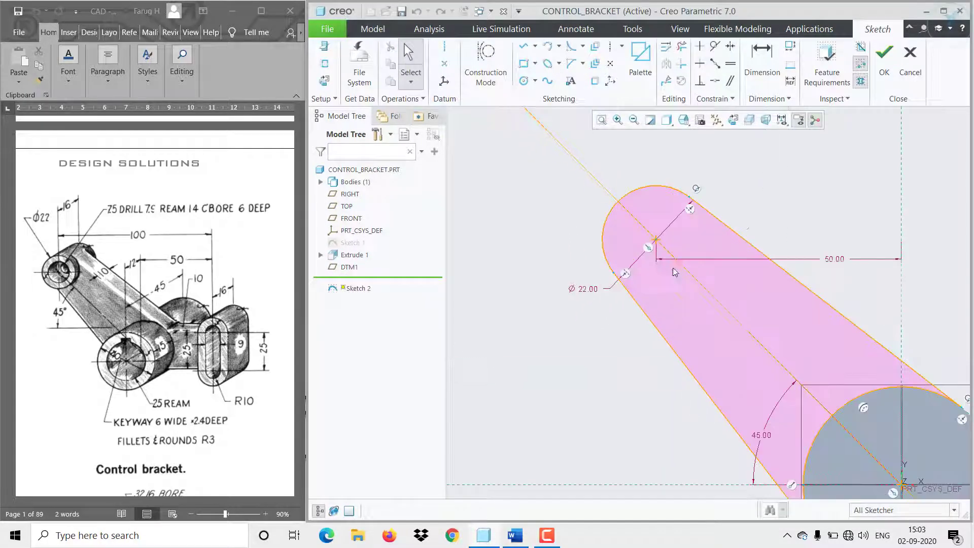
pyautogui.click(523, 81)
pyautogui.click(655, 239)
pyautogui.click(603, 240)
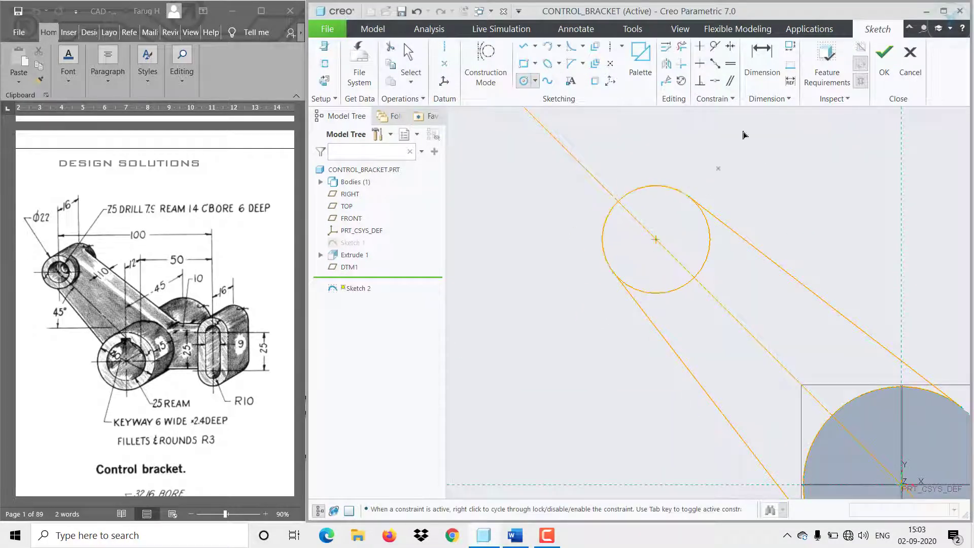
# Trim the outer arc at the arm's small end so the profile ends in a concave arc, and finish the sketch.
pyautogui.click(682, 49)
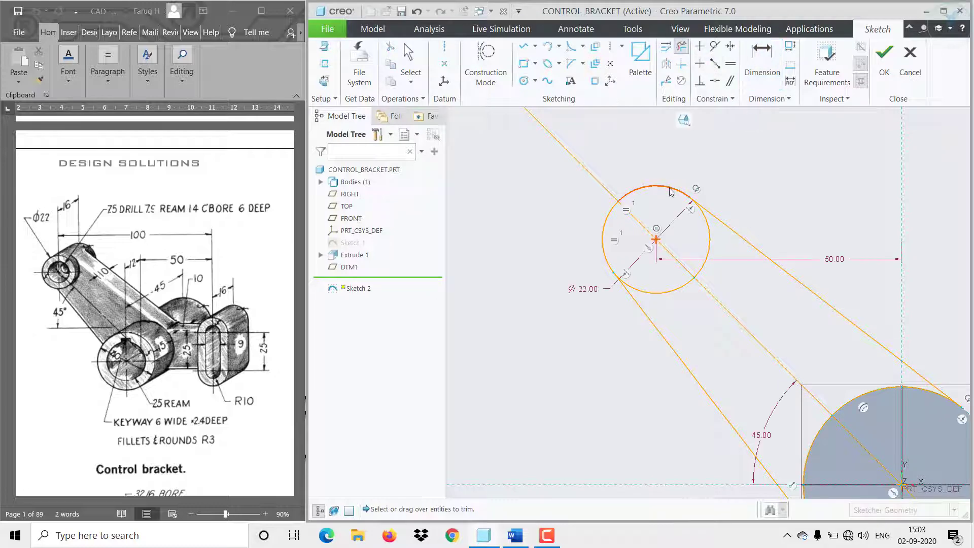
pyautogui.click(600, 228)
pyautogui.scroll(3, 669, 231)
pyautogui.click(884, 51)
# Redefine datum plane DTM1 with an offset of 12 mm from the cylinder's end face.
pyautogui.moveTo(754, 256)
pyautogui.mouseDown(button='middle')
pyautogui.moveTo(769, 287)
pyautogui.moveTo(579, 370)
pyautogui.moveTo(599, 392)
pyautogui.mouseUp(button='middle')
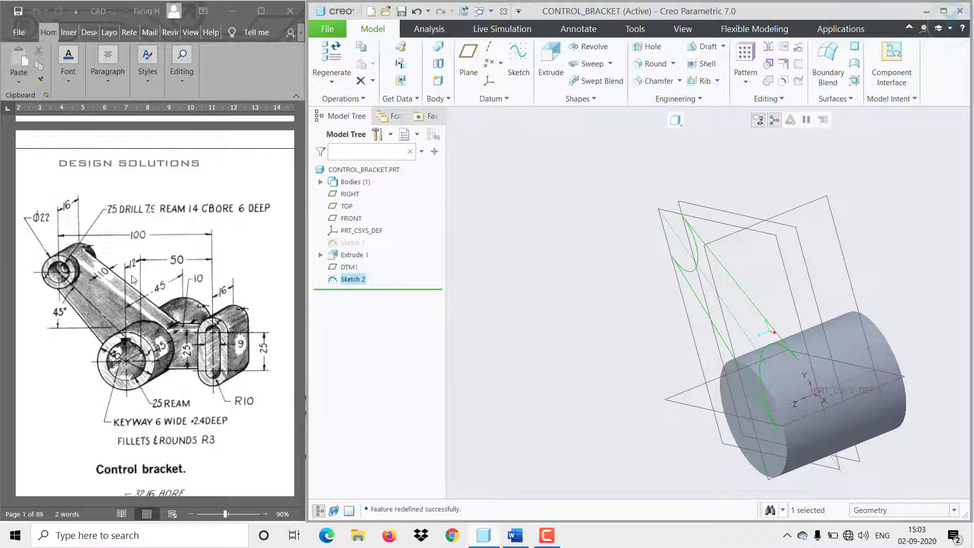
pyautogui.click(349, 267)
pyautogui.click(362, 238)
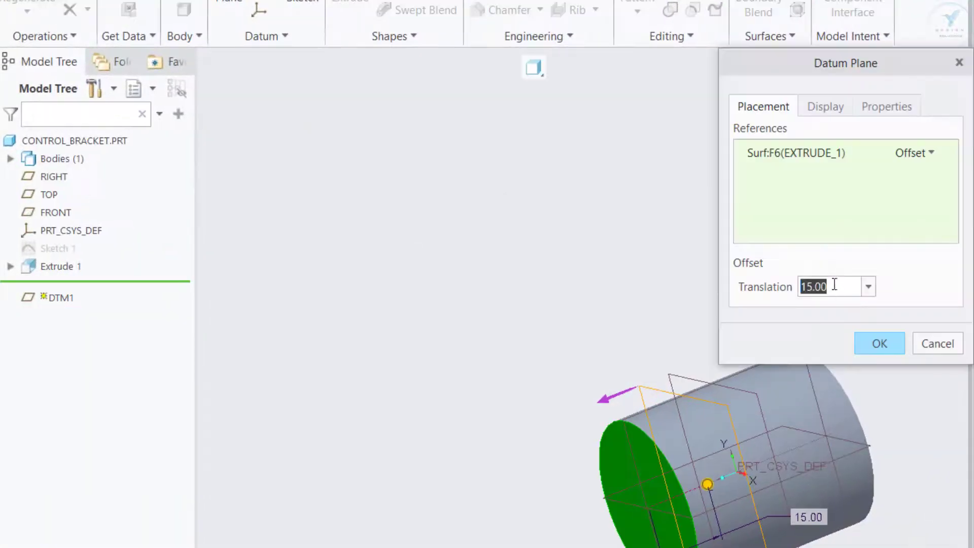
pyautogui.write('52')
pyautogui.press('Return')
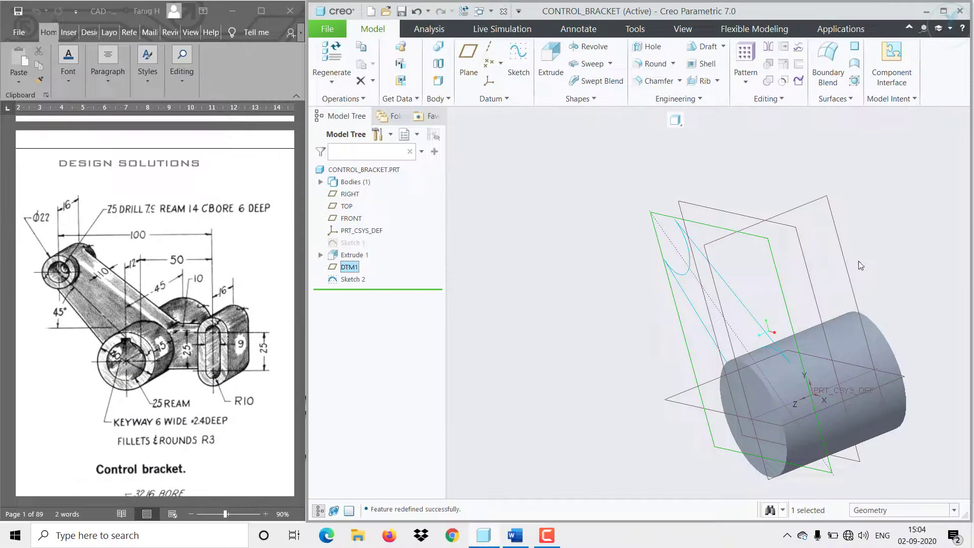
# Extrude the arm sketch as a solid to a depth of 10 mm.
pyautogui.click(551, 61)
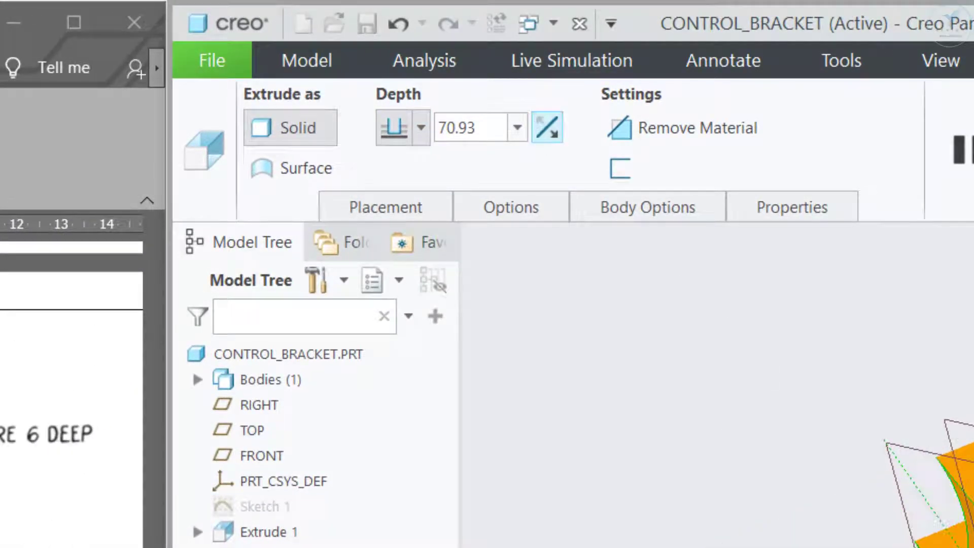
pyautogui.doubleClick(488, 127)
pyautogui.write('10')
pyautogui.press('Return')
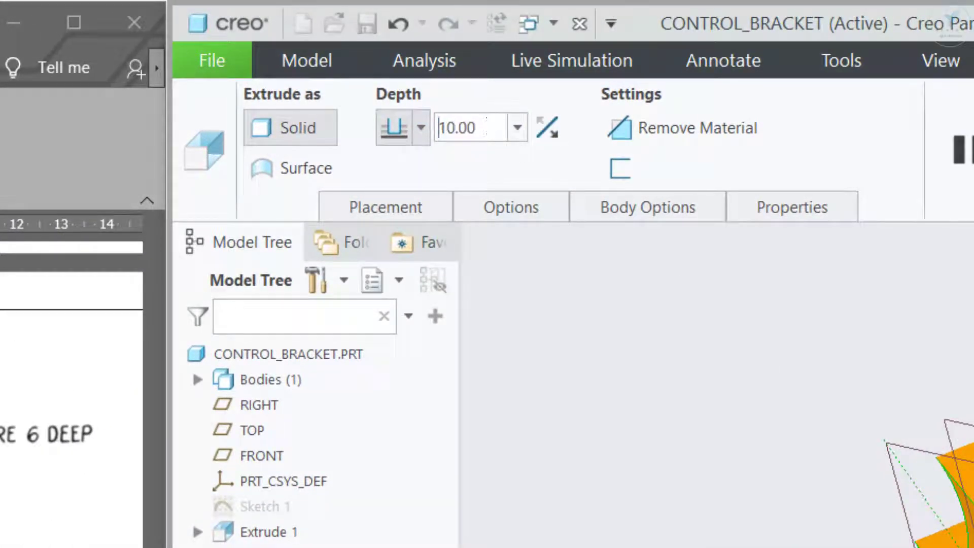
pyautogui.click(964, 499)
# Create a midplane datum between the arm's two parallel side faces.
pyautogui.scroll(-3, 964, 499)
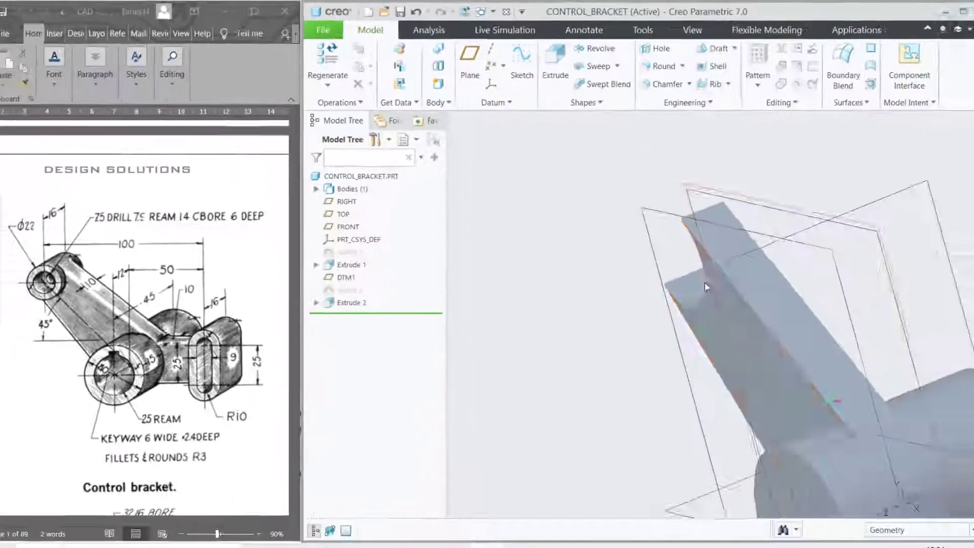
pyautogui.moveTo(704, 282); pyautogui.dragTo(711, 306, button='middle')
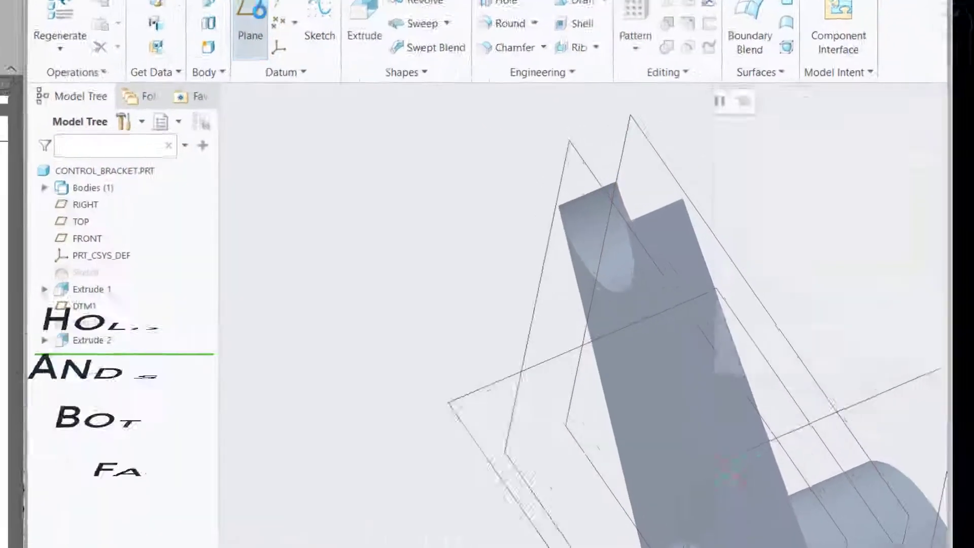
pyautogui.click(468, 58)
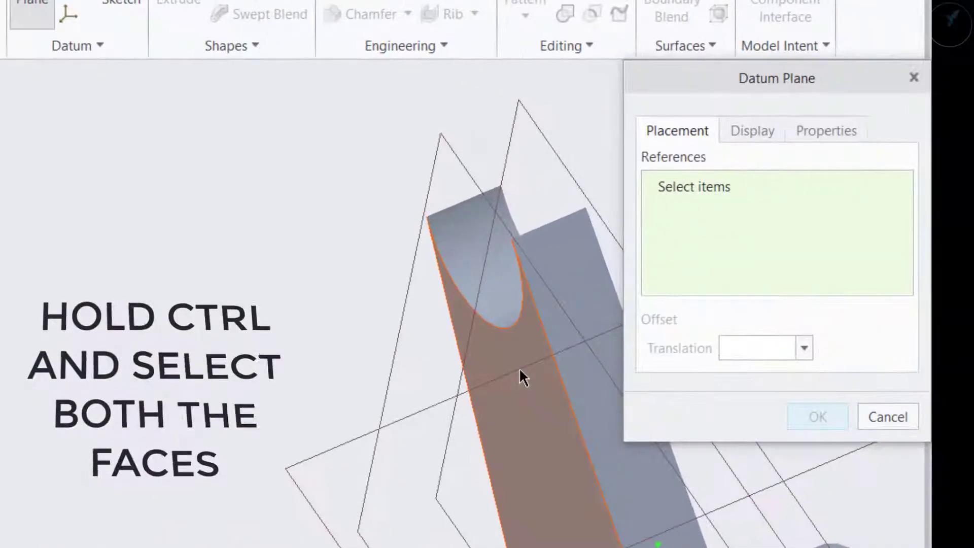
pyautogui.click(711, 286)
pyautogui.keyDown('ctrl'); pyautogui.click(552, 382); pyautogui.keyUp('ctrl')
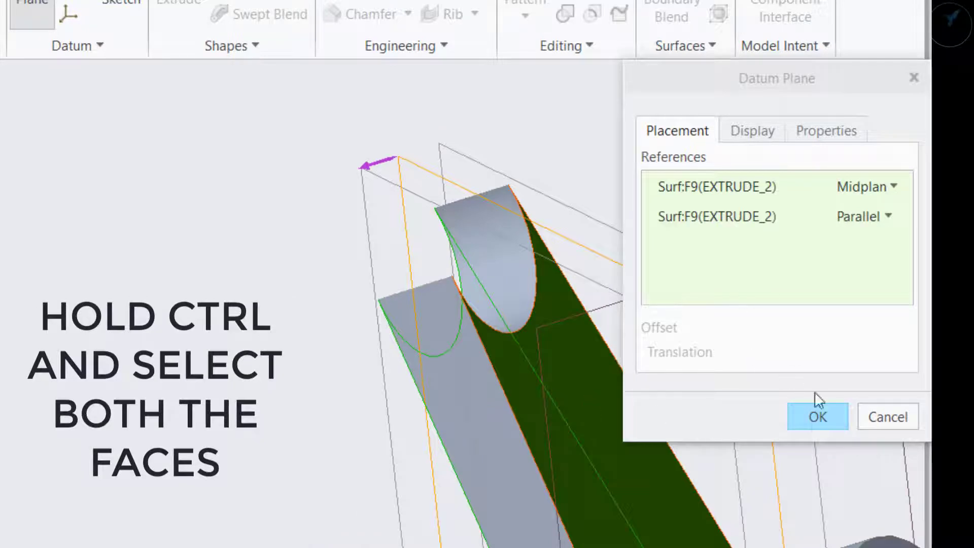
pyautogui.click(816, 415)
# Start a sketch on the arm's midplane datum and draw a circle centred on the concave arc at the small end.
pyautogui.scroll(-5, 802, 325)
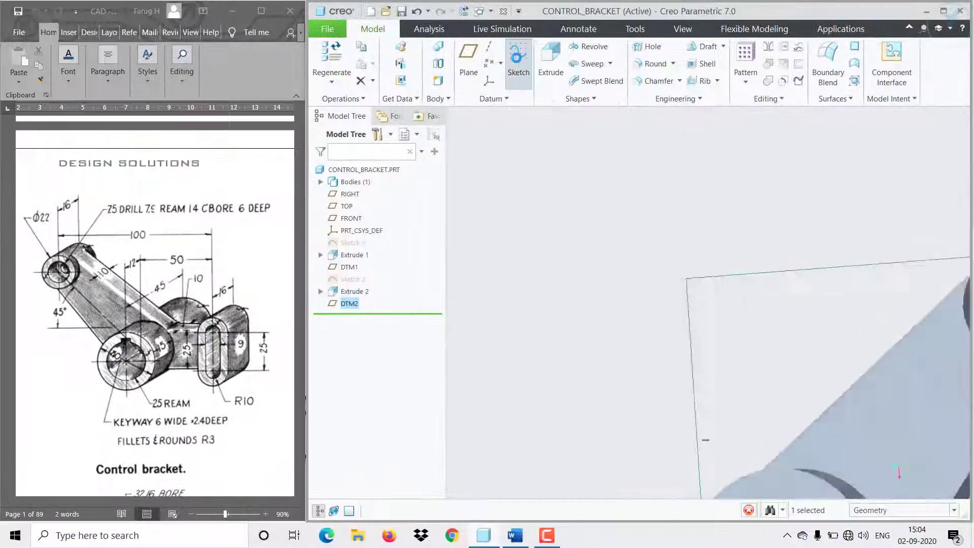
pyautogui.scroll(3, 759, 230)
pyautogui.scroll(-5, 841, 186)
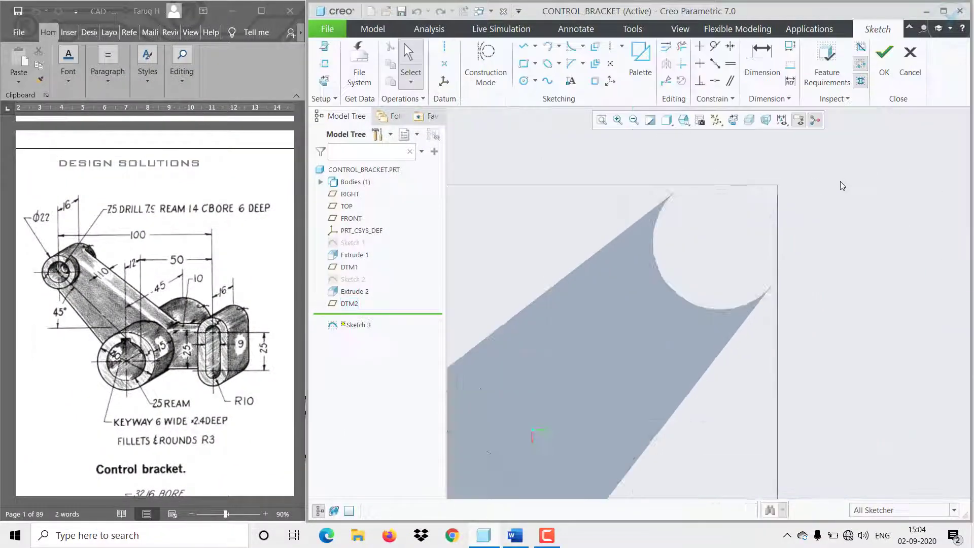
pyautogui.click(524, 81)
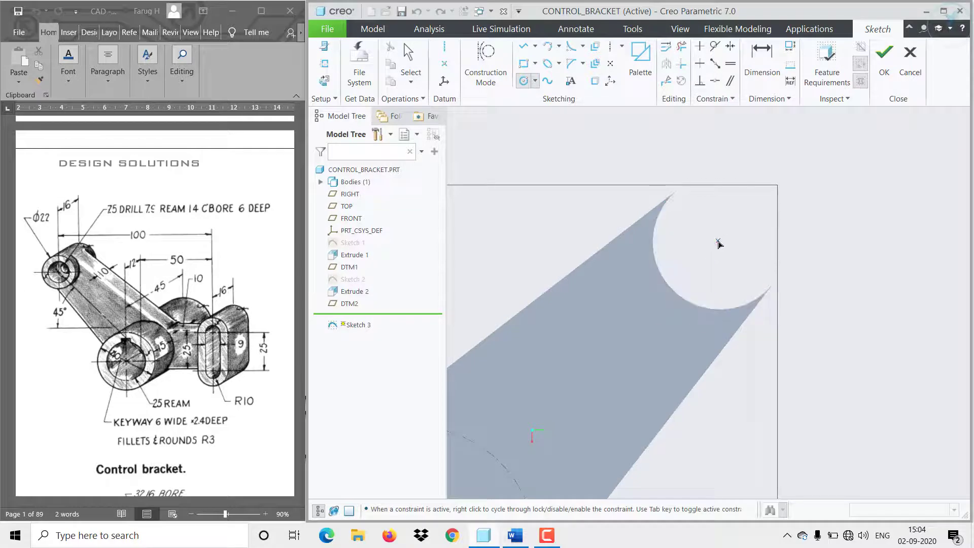
pyautogui.click(718, 240)
pyautogui.click(776, 276)
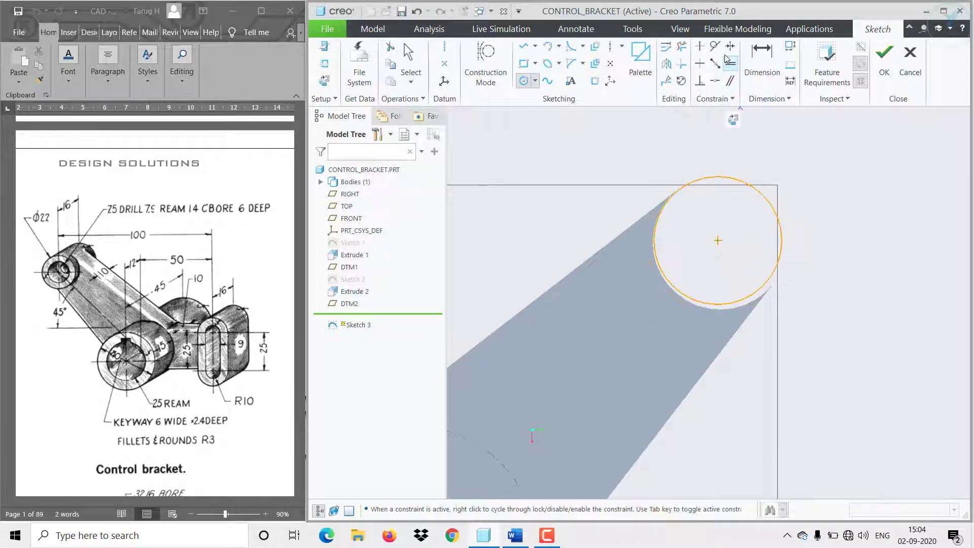
# Constrain the circle coincident with the arm's concave end arc and finish the sketch.
pyautogui.click(716, 82)
pyautogui.click(751, 299)
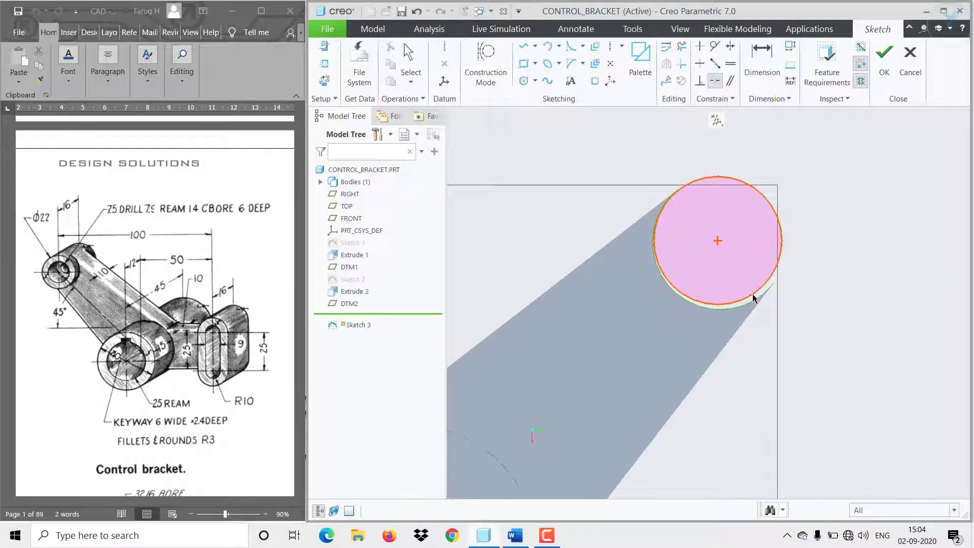
pyautogui.click(753, 293)
pyautogui.middleClick(775, 175)
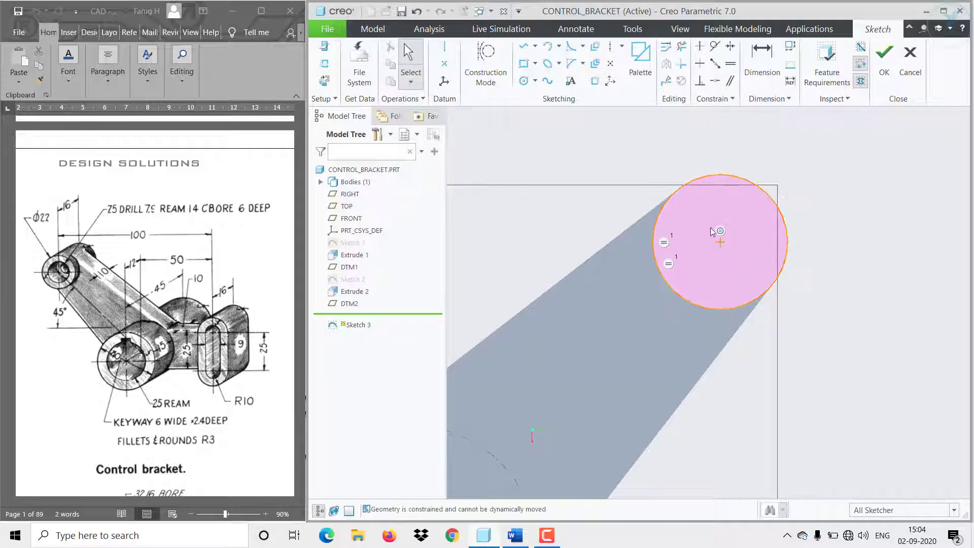
pyautogui.click(884, 51)
# Extrude the circle as a solid boss, symmetric about the sketch plane, to a total depth of 16 mm.
pyautogui.click(550, 61)
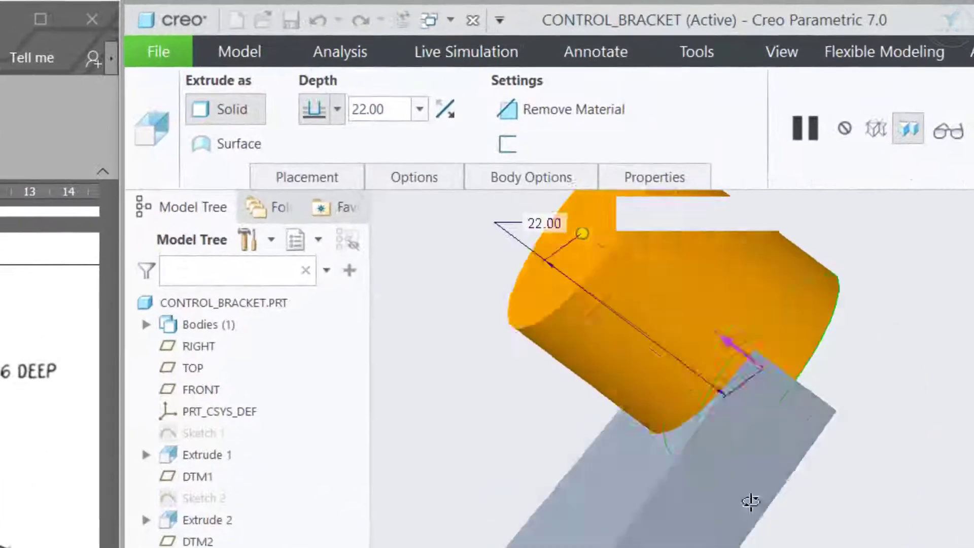
pyautogui.click(427, 61)
pyautogui.click(318, 190)
pyautogui.doubleClick(390, 109)
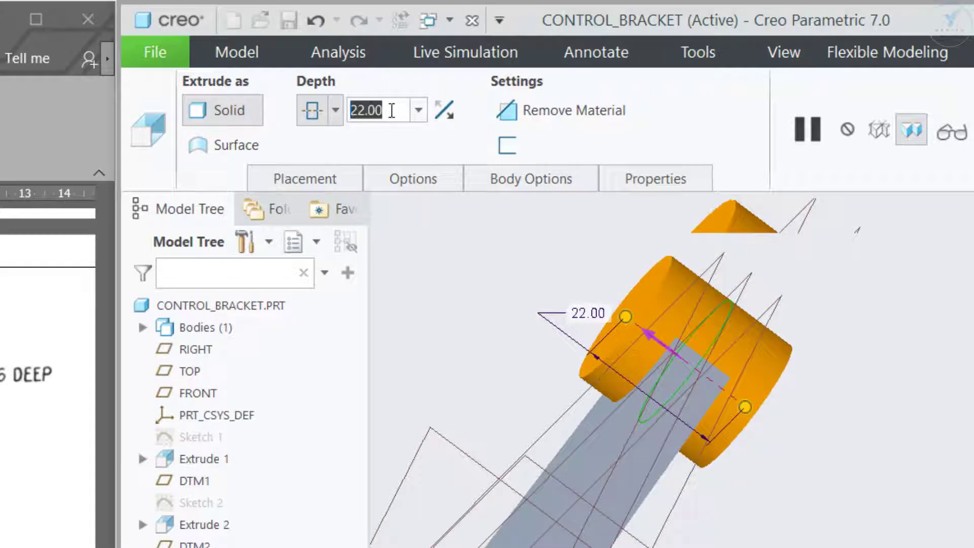
pyautogui.write('16')
pyautogui.press('Return')
pyautogui.middleClick(677, 217)
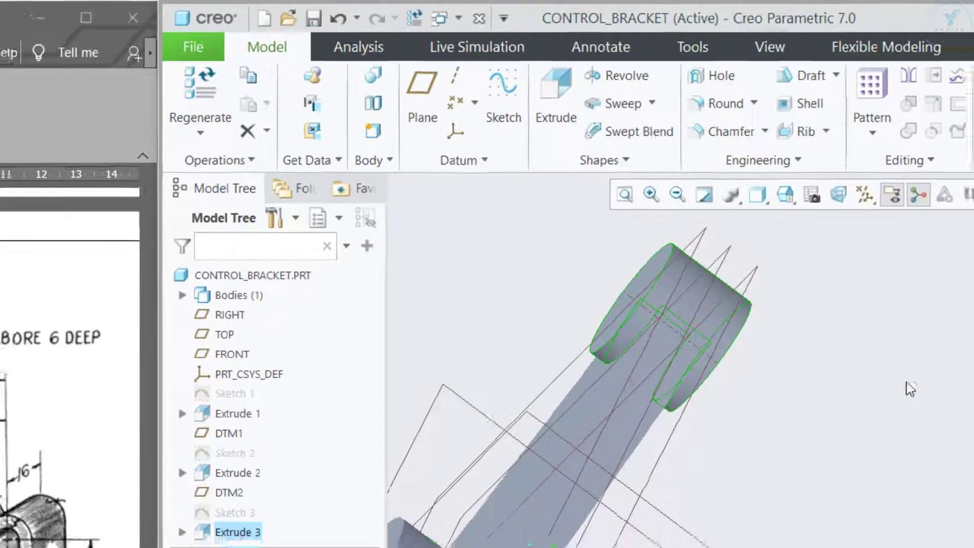
pyautogui.click(954, 431)
# Start a simple hole using the standard drill profile with a counterbore.
pyautogui.moveTo(954, 431); pyautogui.dragTo(824, 433, button='middle')
pyautogui.moveTo(699, 240); pyautogui.dragTo(701, 240, button='middle')
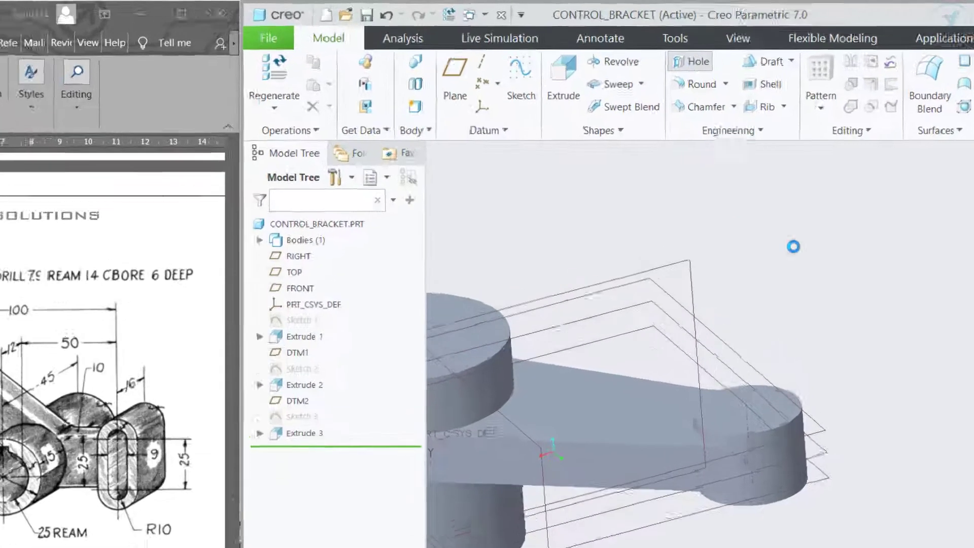
pyautogui.click(648, 46)
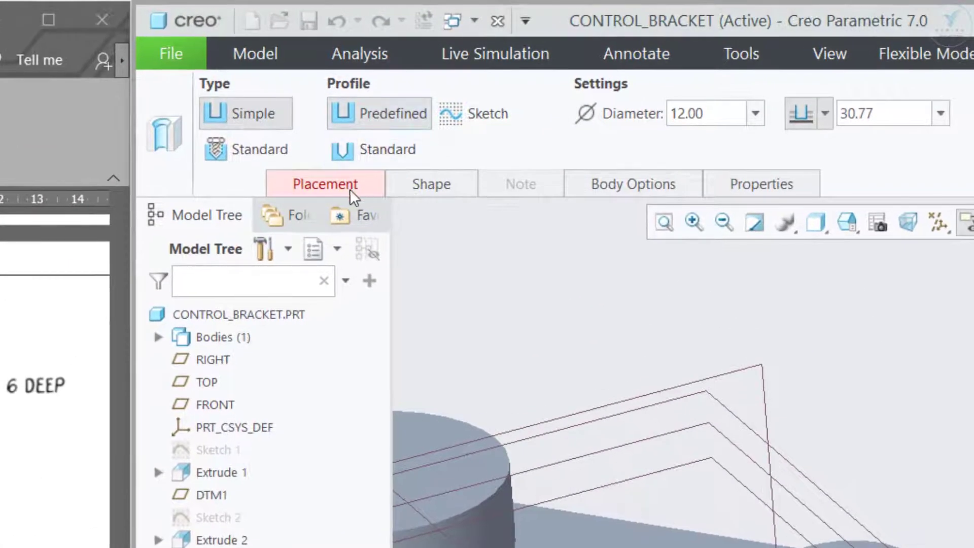
pyautogui.click(348, 188)
pyautogui.click(364, 152)
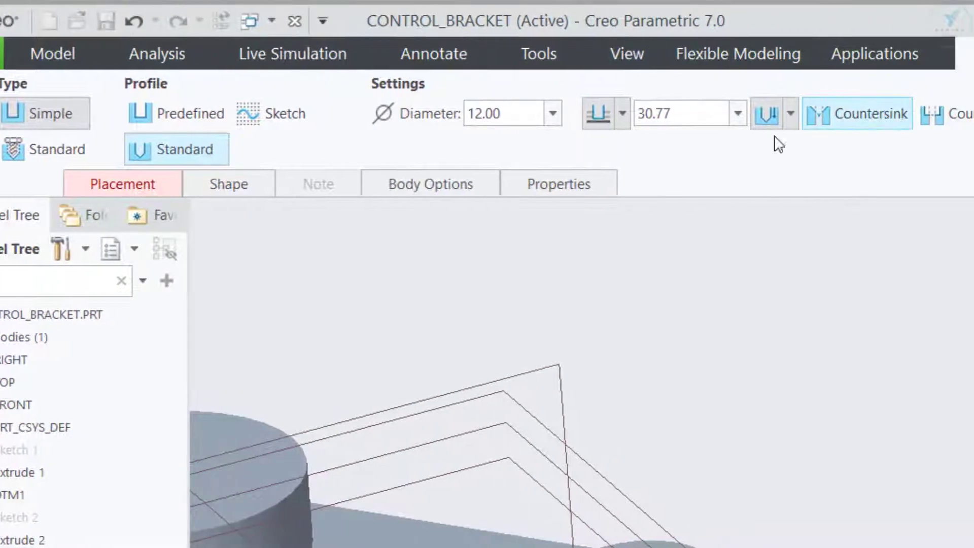
pyautogui.click(954, 113)
# Set the counterbore to 14 mm diameter and 6 mm depth, and the drilled hole diameter to 7.9 mm.
pyautogui.click(236, 184)
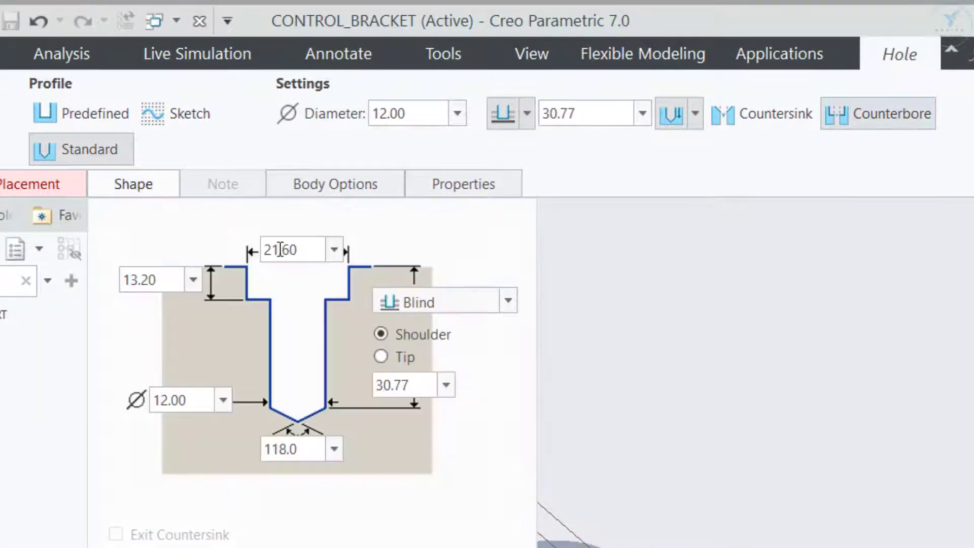
pyautogui.doubleClick(280, 250)
pyautogui.press('Tab')
pyautogui.write('6')
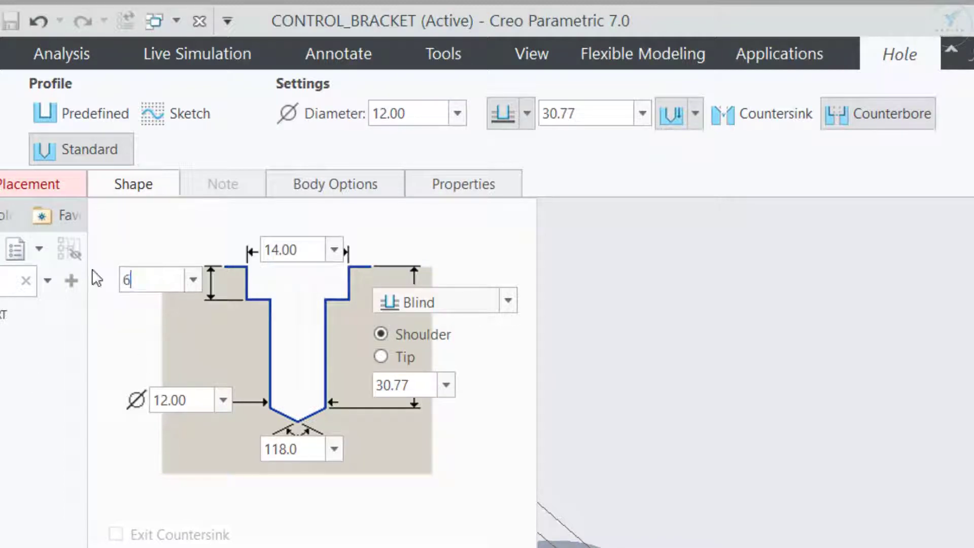
pyautogui.press('Return')
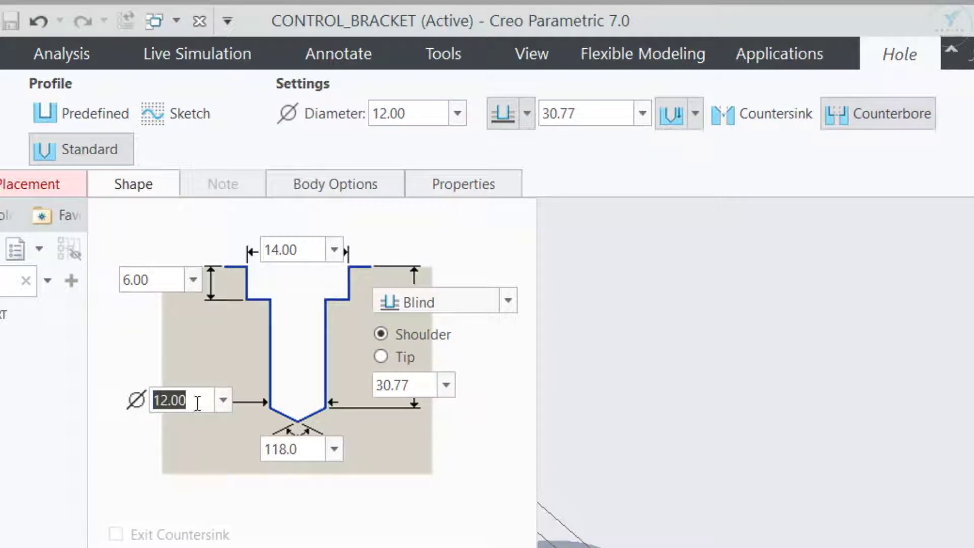
pyautogui.write('7.9')
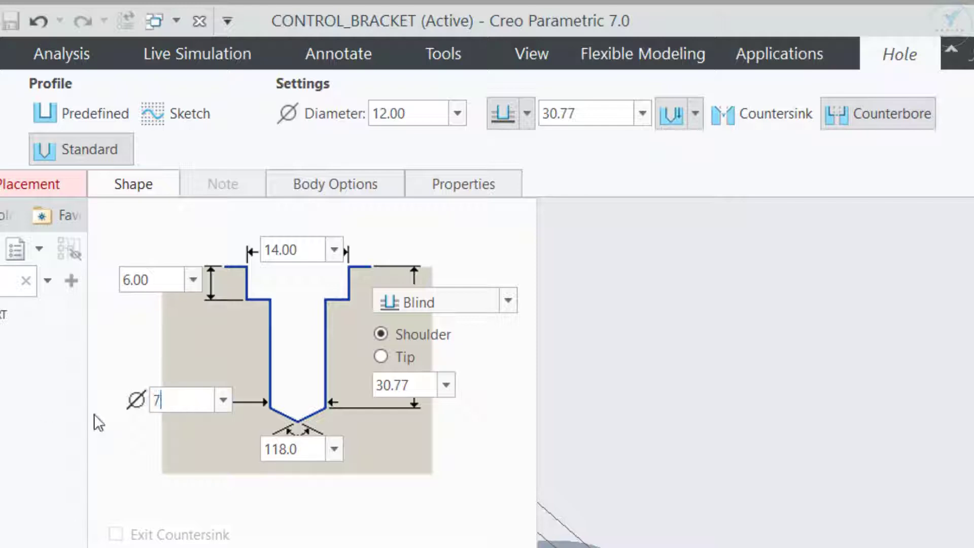
pyautogui.press('Return')
# Place the hole coaxially on the small boss's end face, referencing the face and the boss axis.
pyautogui.click(26, 184)
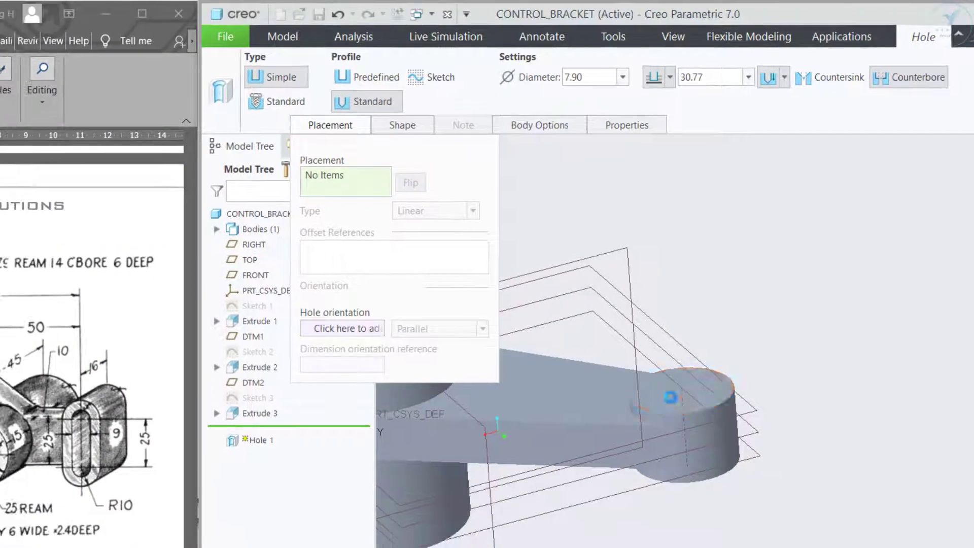
pyautogui.click(669, 397)
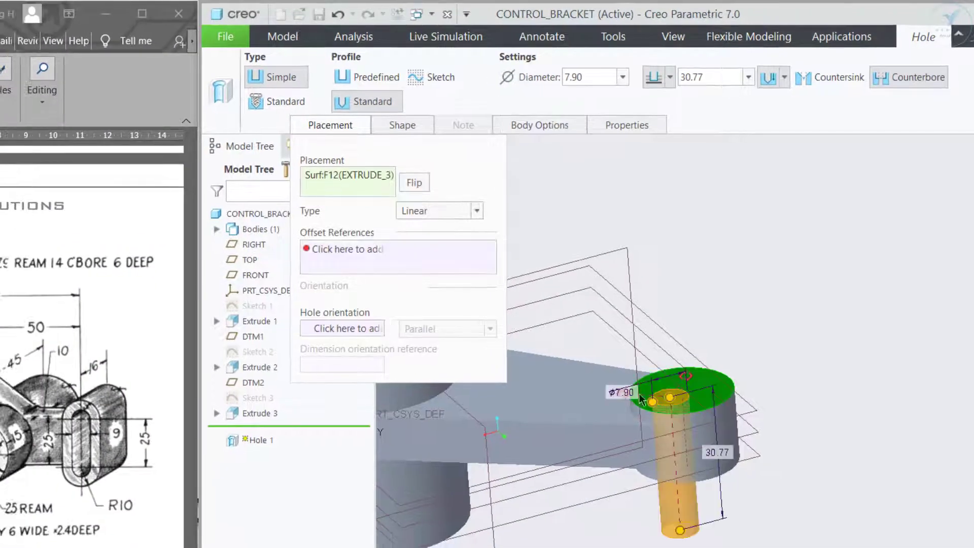
pyautogui.click(445, 210)
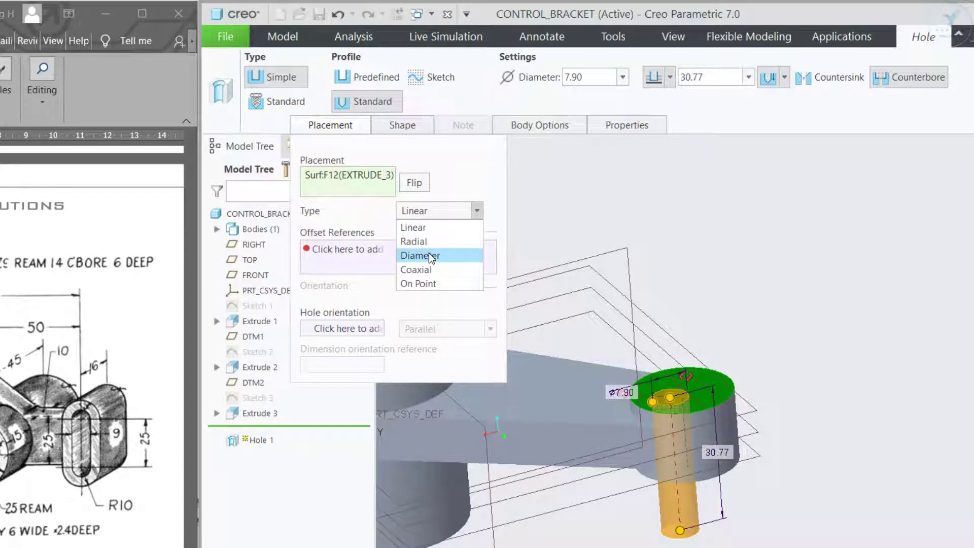
pyautogui.click(423, 270)
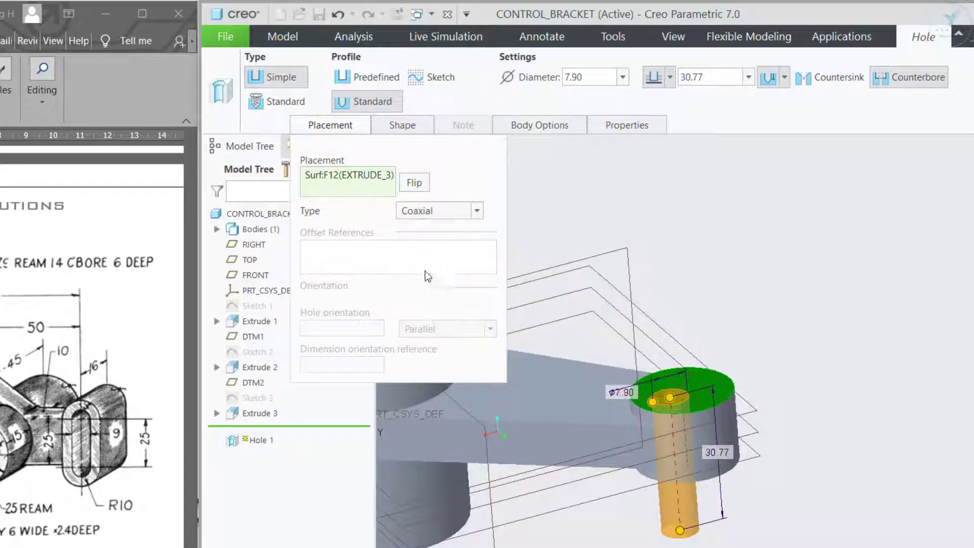
pyautogui.keyDown('ctrl'); pyautogui.click(687, 429); pyautogui.keyUp('ctrl')
pyautogui.moveTo(732, 322); pyautogui.dragTo(726, 386, button='middle')
pyautogui.keyDown('ctrl'); pyautogui.click(720, 388); pyautogui.keyUp('ctrl')
pyautogui.moveTo(793, 368); pyautogui.dragTo(789, 348, button='middle')
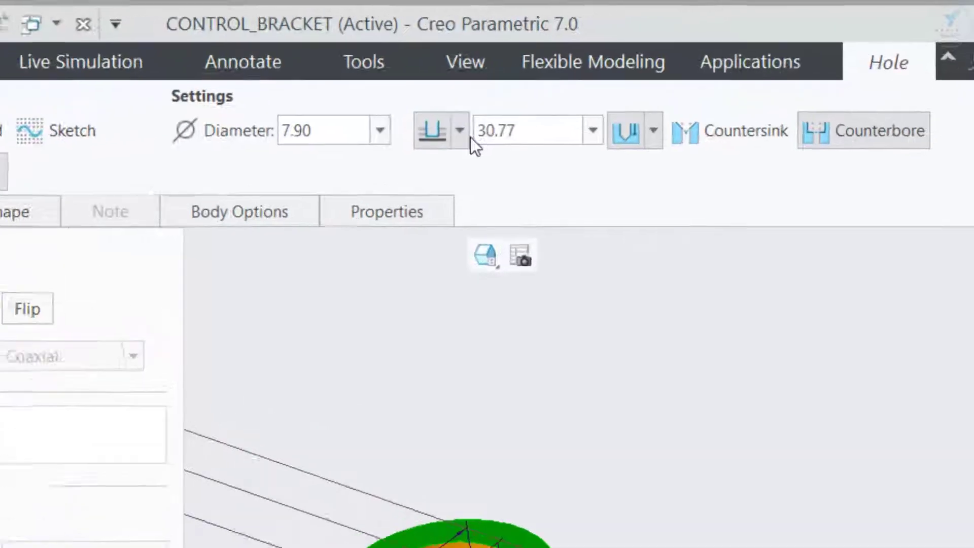
# Set the counterbored hole's depth to through all and complete the hole.
pyautogui.click(466, 132)
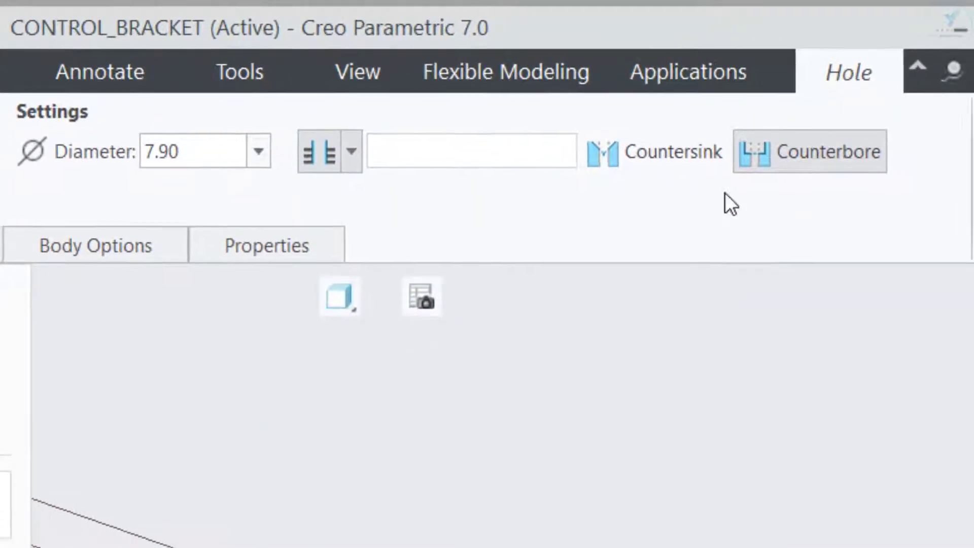
pyautogui.click(957, 153)
pyautogui.click(377, 182)
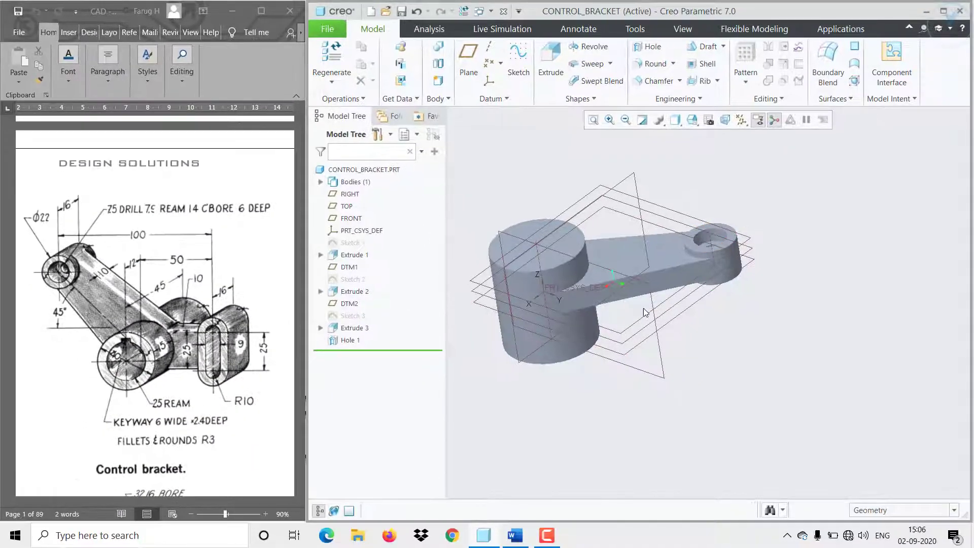
# Create a datum plane offset 15 mm inward (-15) from the large hub's front end face.
pyautogui.moveTo(644, 312)
pyautogui.mouseDown(button='middle')
pyautogui.moveTo(699, 374)
pyautogui.moveTo(640, 378)
pyautogui.moveTo(625, 398)
pyautogui.moveTo(769, 380)
pyautogui.moveTo(789, 342)
pyautogui.moveTo(782, 402)
pyautogui.moveTo(760, 395)
pyautogui.mouseUp(button='middle')
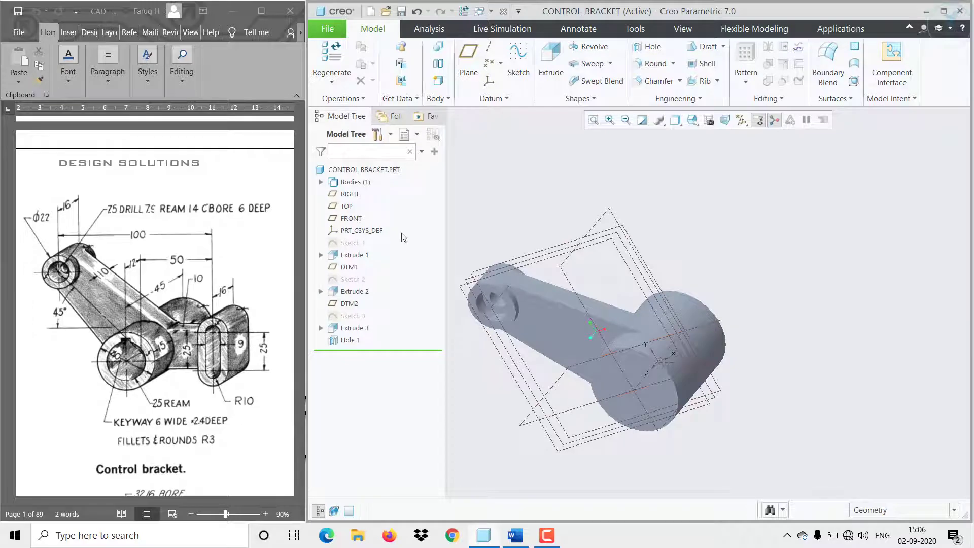
pyautogui.click(662, 390)
pyautogui.click(677, 339)
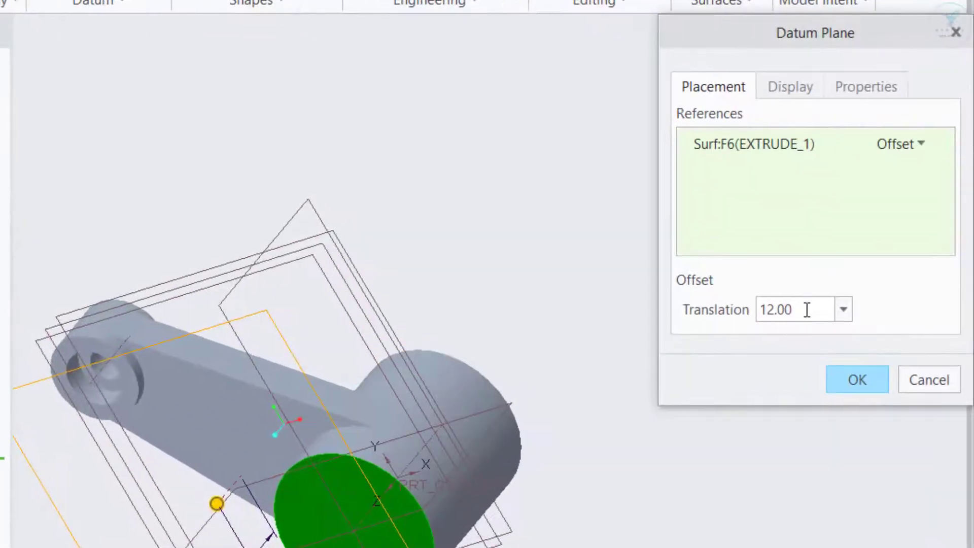
pyautogui.moveTo(883, 268); pyautogui.dragTo(847, 269)
pyautogui.write('15')
pyautogui.moveTo(507, 317); pyautogui.dragTo(416, 263, button='middle')
pyautogui.click(757, 312)
pyautogui.write('-')
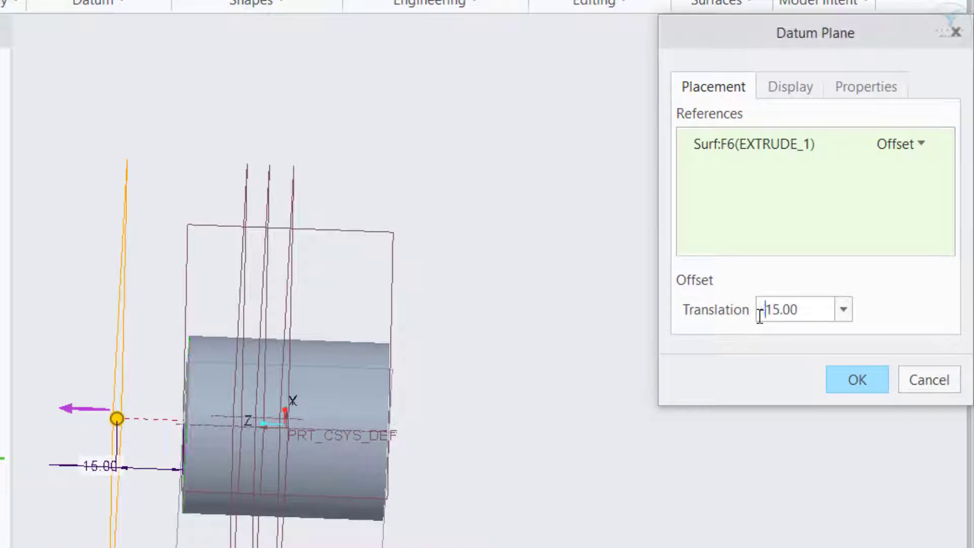
pyautogui.press('Return')
pyautogui.click(871, 371)
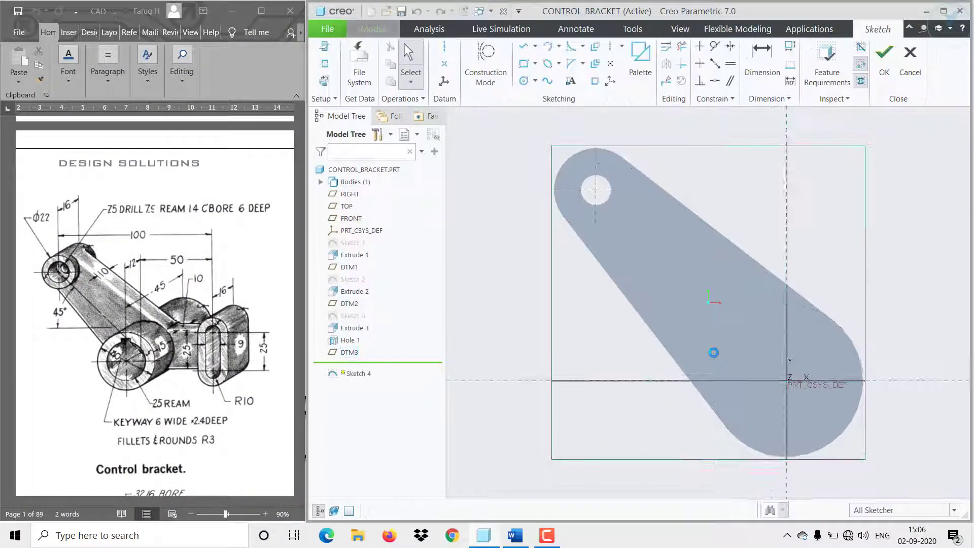
# Start a sketch on the new offset datum plane and project the hub's circular edge into it.
pyautogui.scroll(5, 713, 352)
pyautogui.scroll(-5, 839, 362)
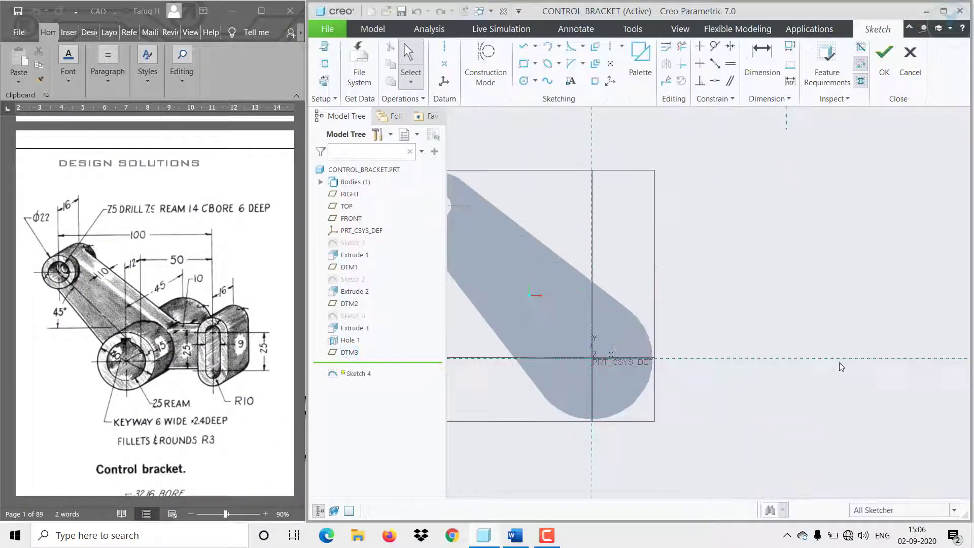
pyautogui.keyDown('shift'); pyautogui.moveTo(764, 379); pyautogui.dragTo(810, 379, button='middle'); pyautogui.keyUp('shift')
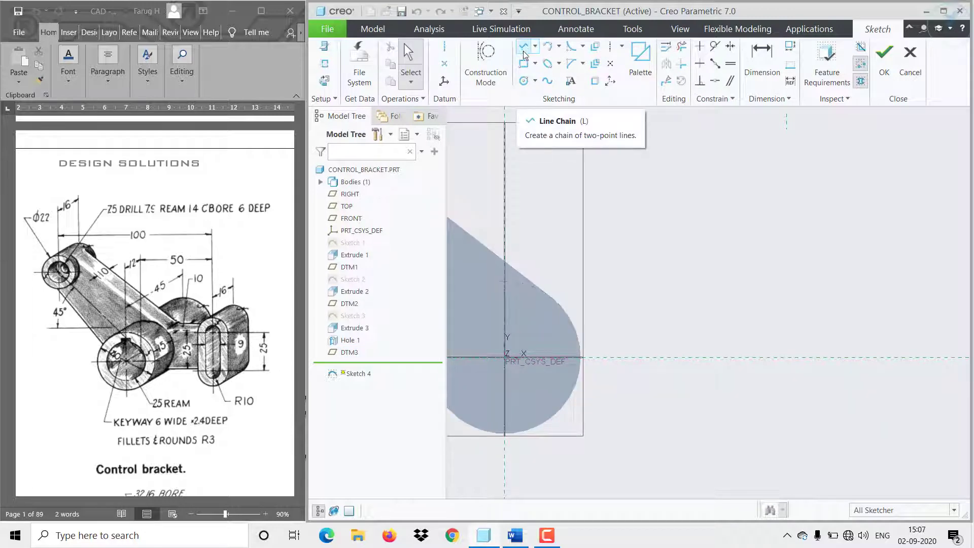
pyautogui.click(595, 80)
pyautogui.click(579, 391)
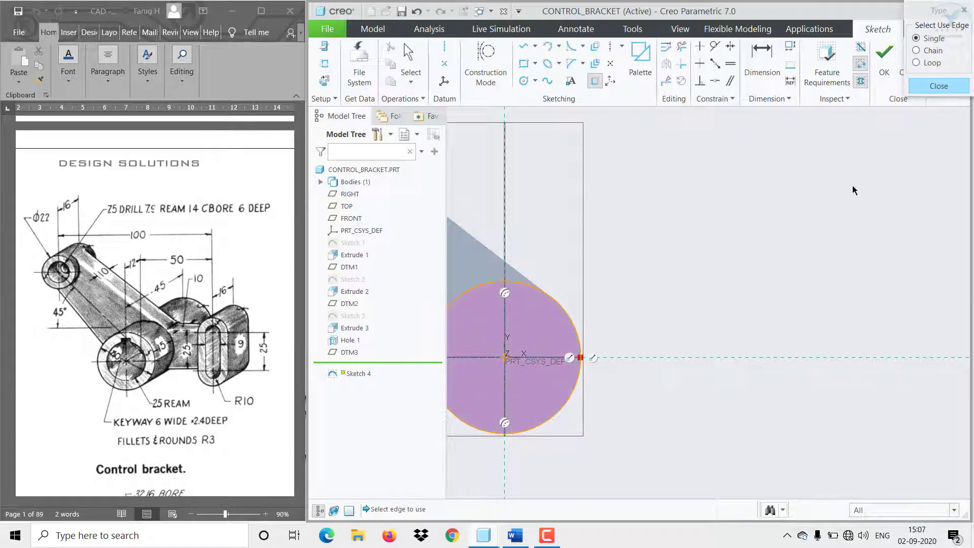
pyautogui.click(922, 88)
# Draw a horizontal line outward from the hub circle's upper right and a vertical line from its end down to the horizontal reference.
pyautogui.click(523, 46)
pyautogui.click(570, 320)
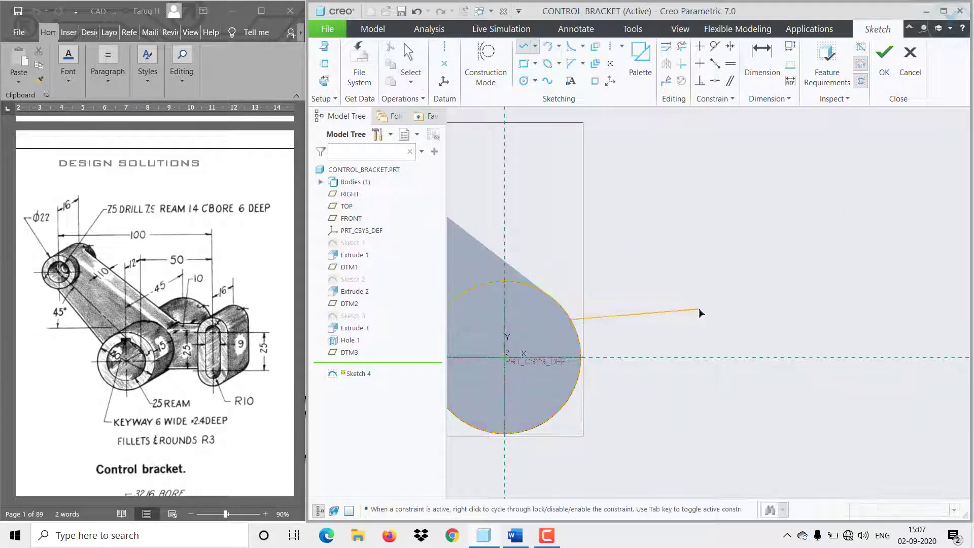
pyautogui.click(716, 320)
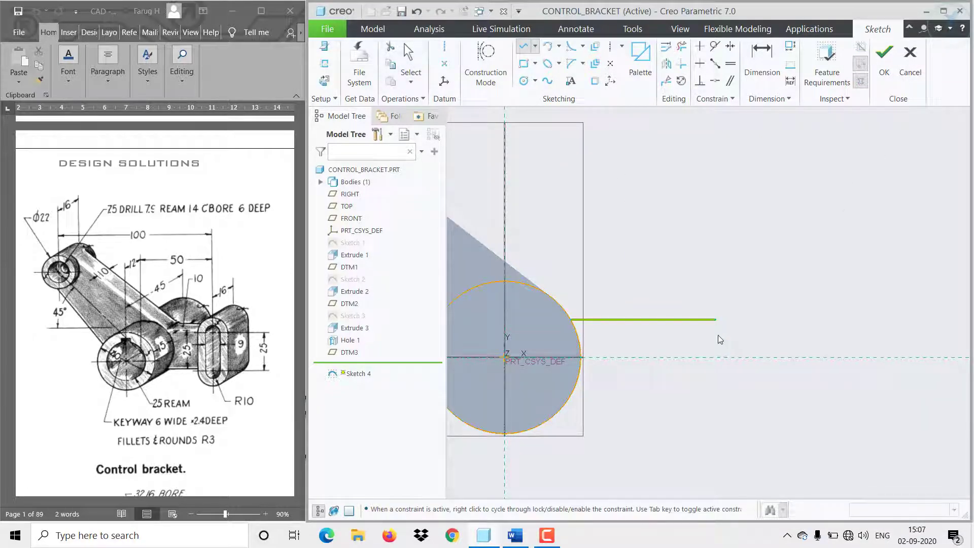
pyautogui.middleClick(720, 325)
pyautogui.click(527, 48)
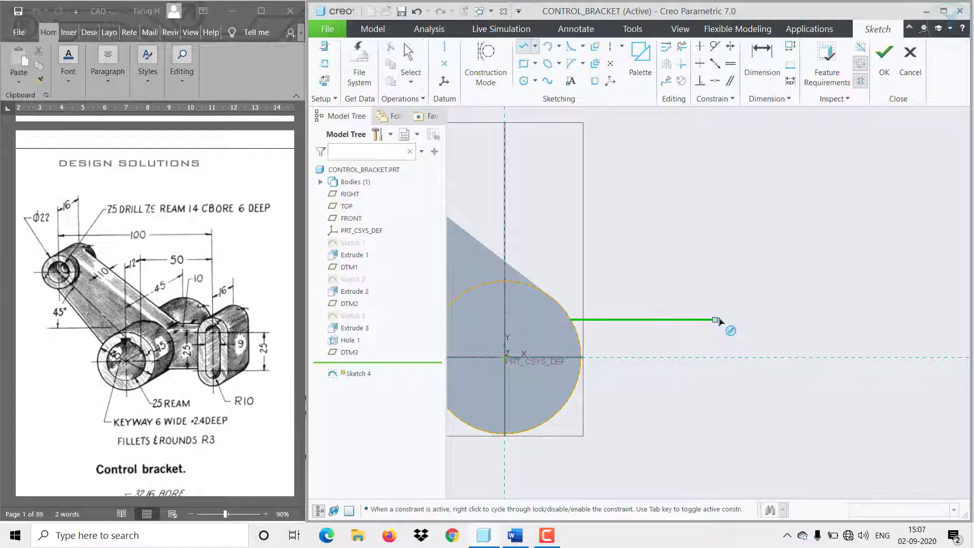
pyautogui.click(715, 320)
pyautogui.click(715, 357)
pyautogui.middleClick(716, 358)
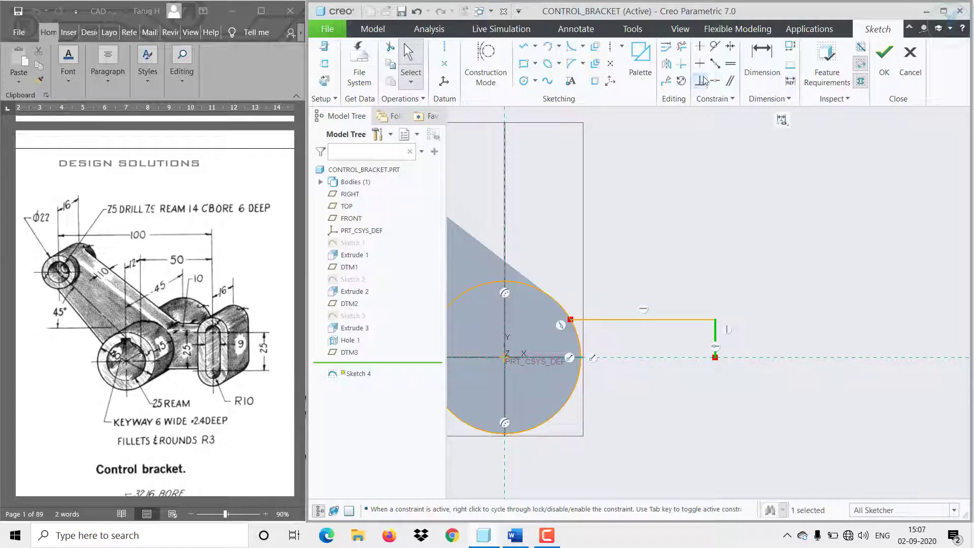
# Trim the projected hub circle down to the arc between the horizontal line's start and the circle's lowest point.
pyautogui.click(681, 49)
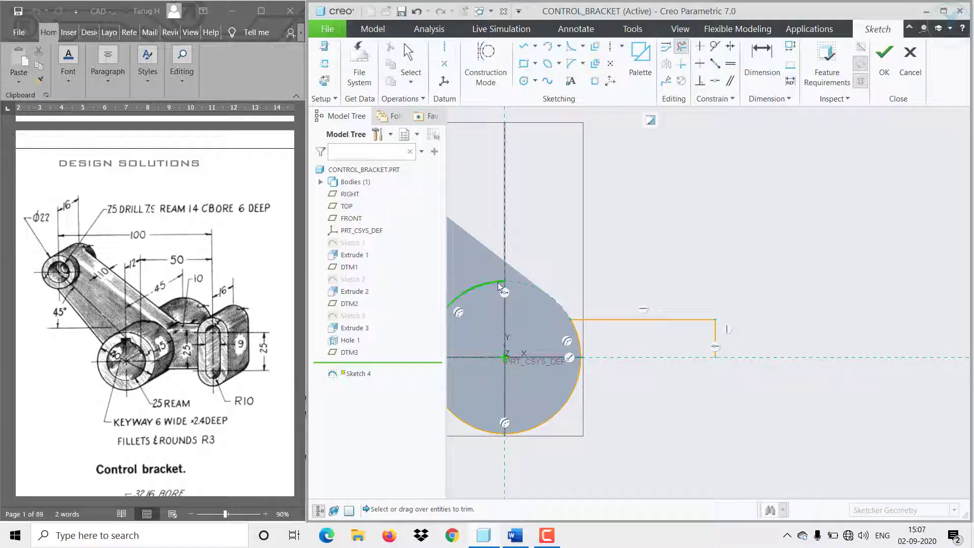
pyautogui.keyDown('shift'); pyautogui.moveTo(529, 381); pyautogui.dragTo(533, 383, button='middle'); pyautogui.keyUp('shift')
pyautogui.middleClick(650, 382)
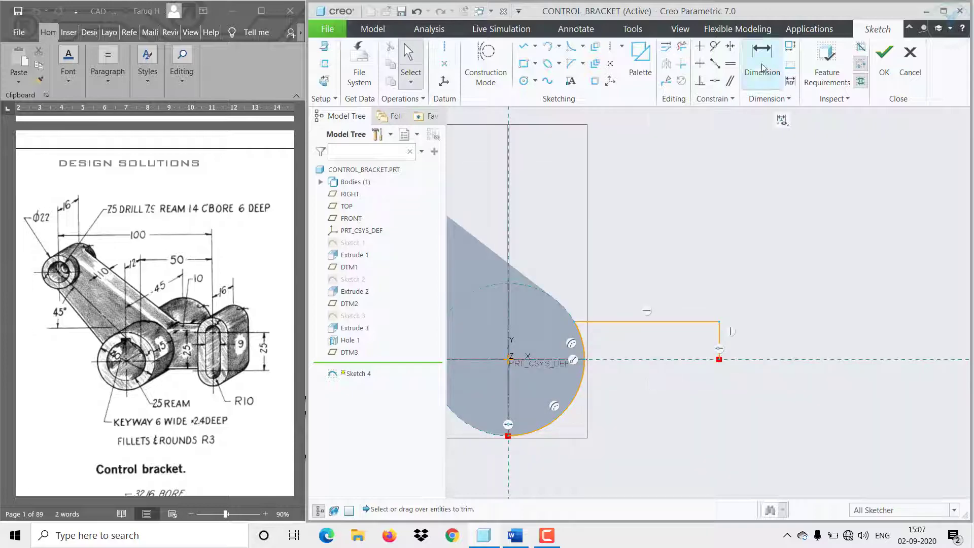
# Dimension the horizontal line 12.5 mm above the horizontal reference.
pyautogui.click(761, 66)
pyautogui.click(718, 339)
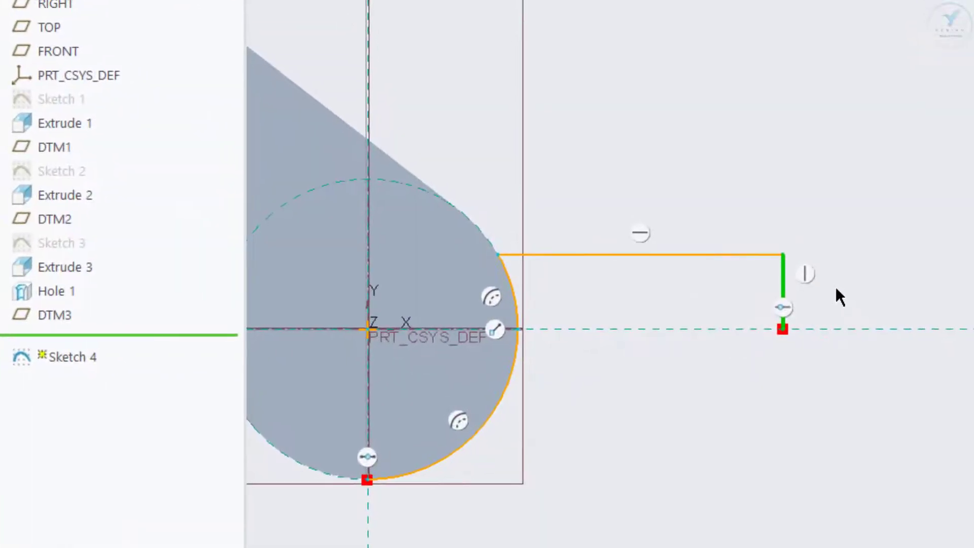
pyautogui.click(686, 254)
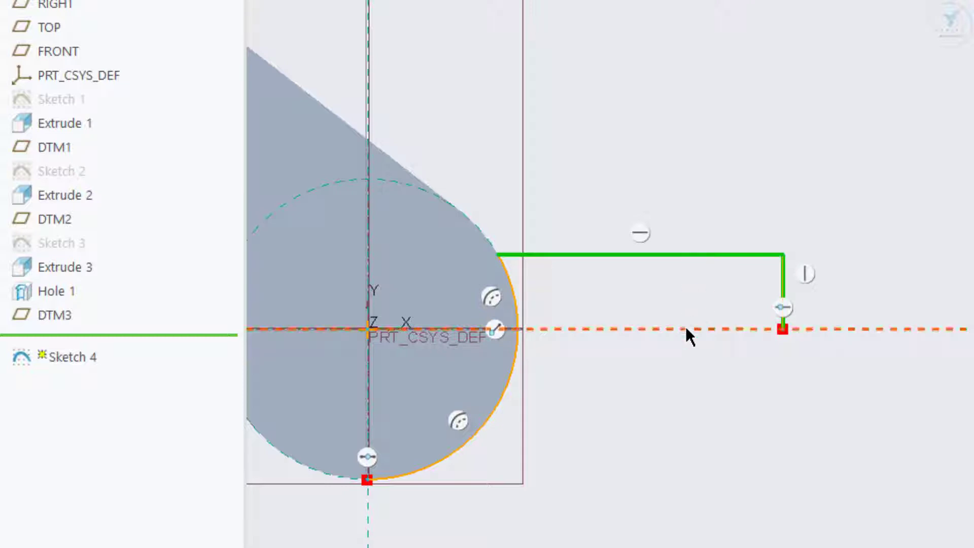
pyautogui.click(686, 329)
pyautogui.middleClick(869, 303)
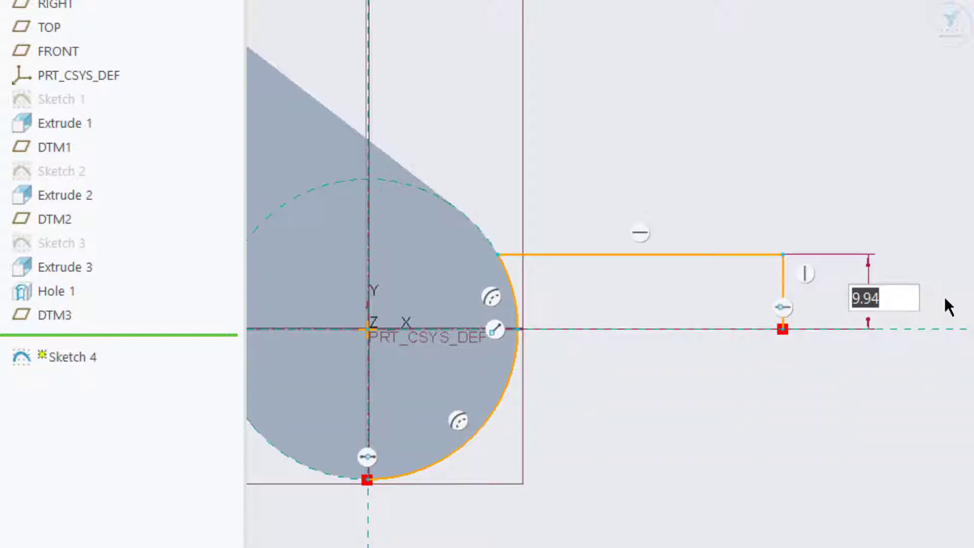
pyautogui.write('2.5')
pyautogui.press('BackSpace')
pyautogui.press('BackSpace')
pyautogui.write('12.5')
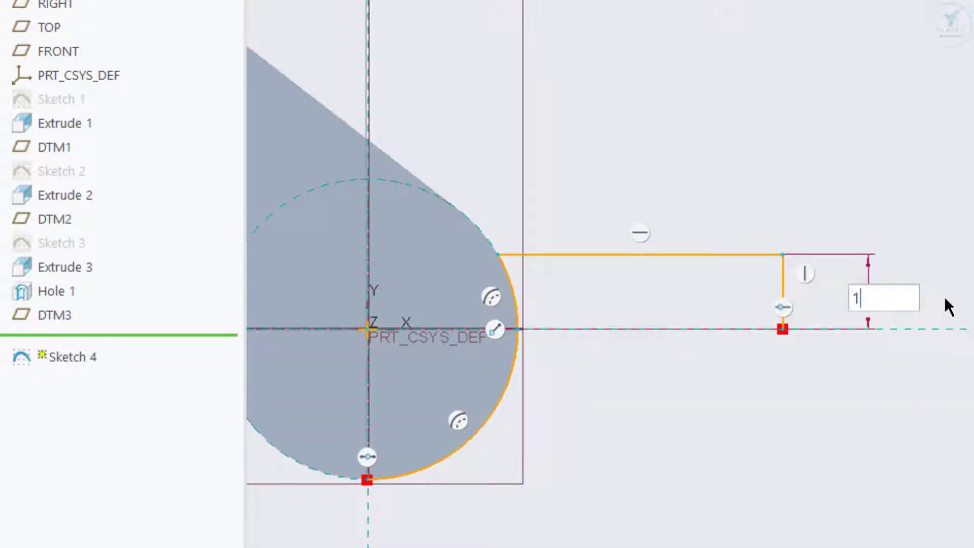
pyautogui.press('Return')
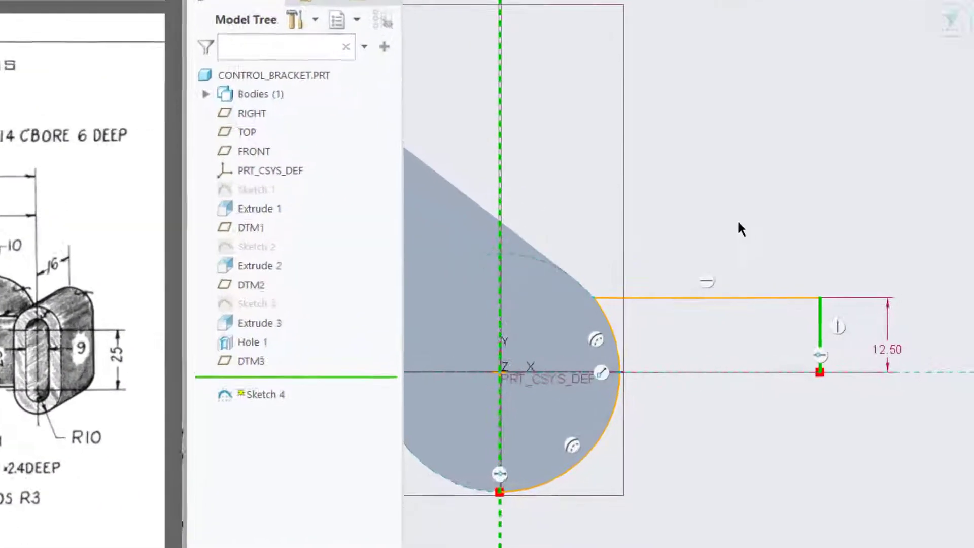
# Dimension the vertical line 50 mm from the vertical reference through the hub centre.
pyautogui.middleClick(790, 254)
pyautogui.write('50')
pyautogui.press('Return')
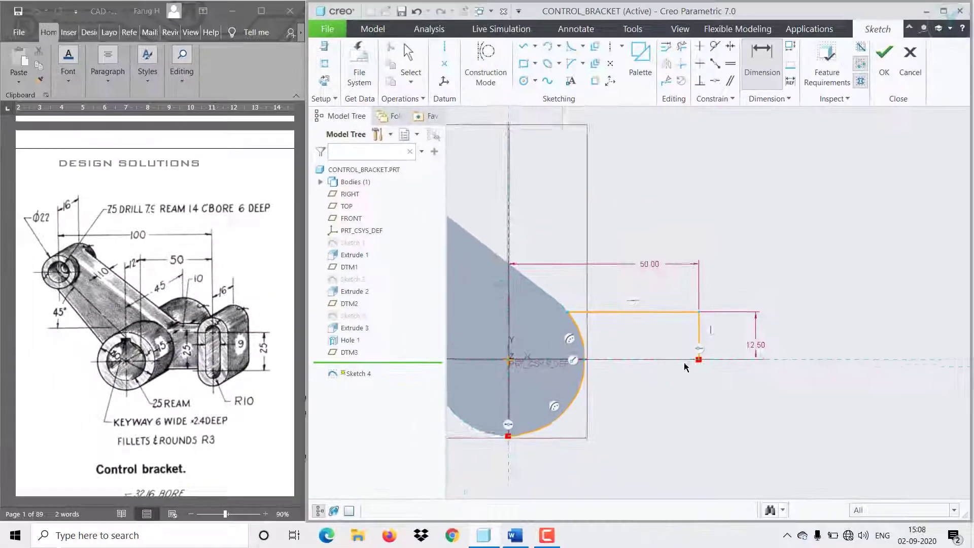
pyautogui.middleClick(740, 278)
# Mirror the horizontal and vertical lines about the horizontal reference and trim the hub arc outside the arm outline.
pyautogui.moveTo(588, 279); pyautogui.dragTo(725, 370)
pyautogui.click(691, 300)
pyautogui.keyDown('ctrl'); pyautogui.click(703, 324); pyautogui.keyUp('ctrl')
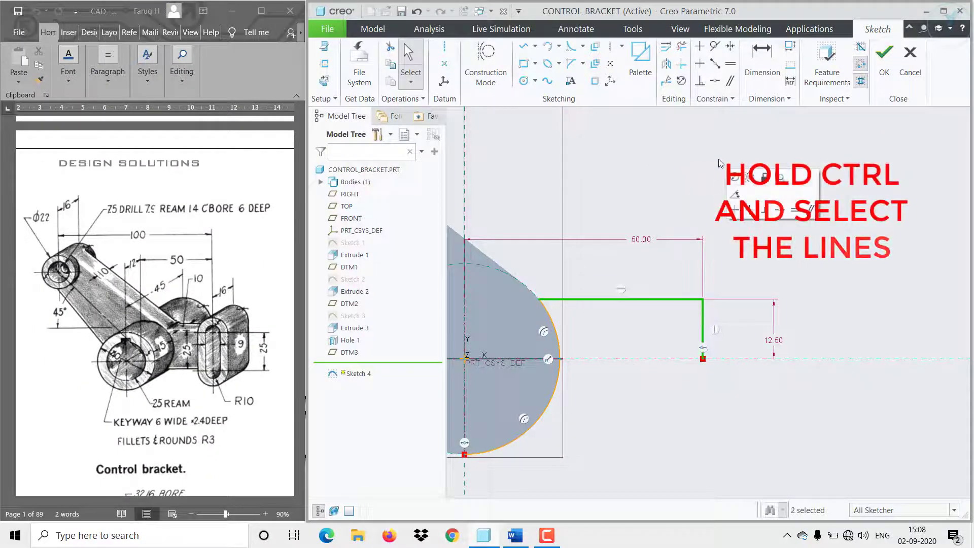
pyautogui.click(666, 63)
pyautogui.click(653, 359)
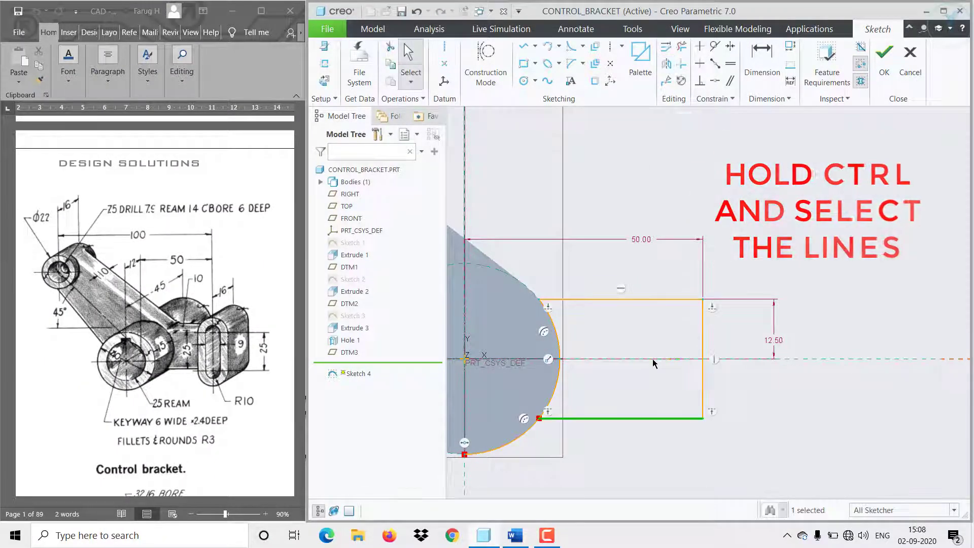
pyautogui.click(681, 45)
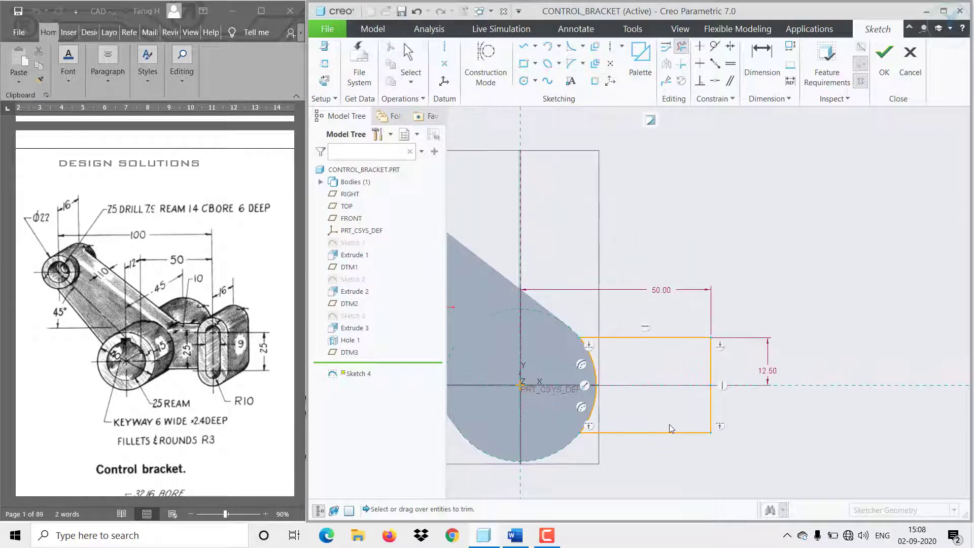
# Finish the side arm sketch and extrude it as a solid 10 mm deep.
pyautogui.click(885, 54)
pyautogui.click(550, 64)
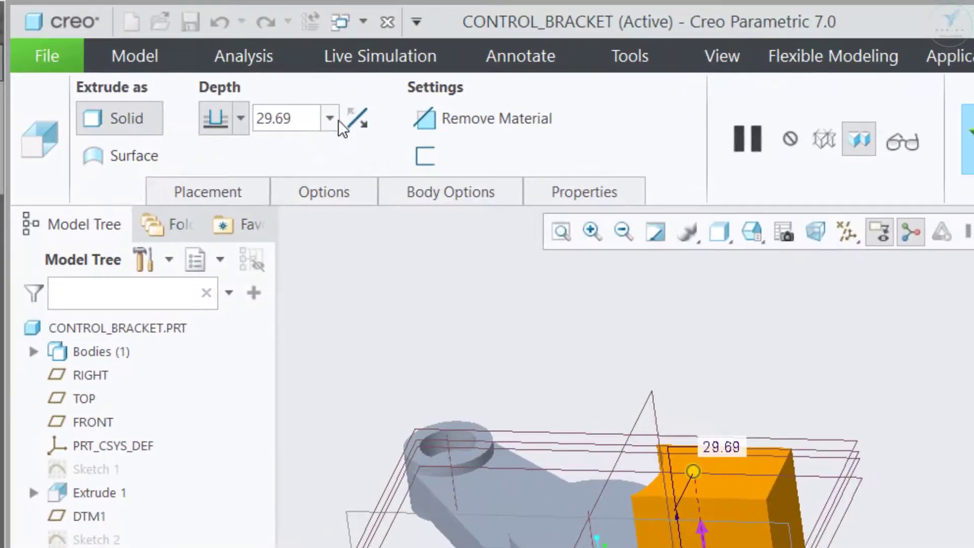
pyautogui.doubleClick(298, 120)
pyautogui.write('10')
pyautogui.press('Return')
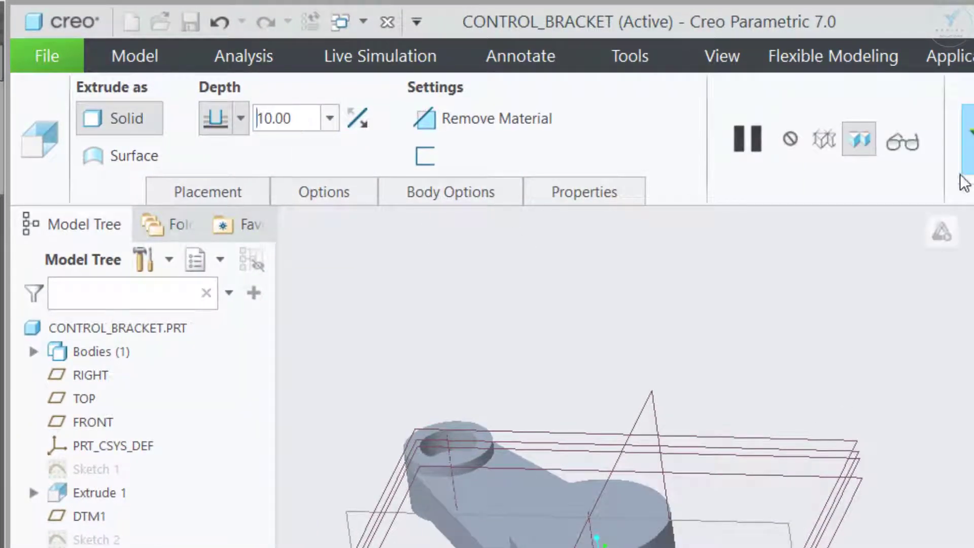
pyautogui.click(965, 168)
# Create a datum plane midway between the side arm's two opposite broad faces.
pyautogui.click(320, 129)
pyautogui.scroll(-3, 755, 371)
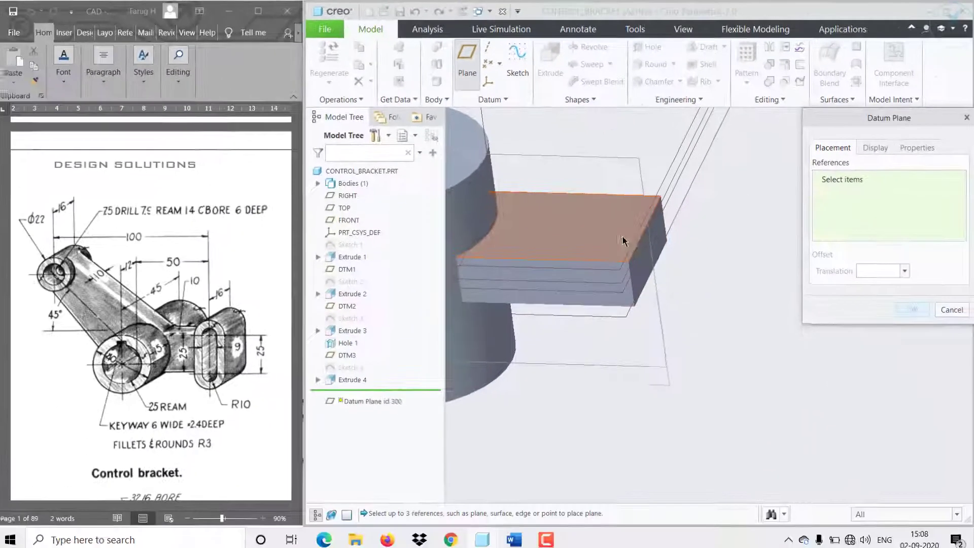
pyautogui.click(623, 241)
pyautogui.moveTo(623, 242); pyautogui.dragTo(637, 311, button='middle')
pyautogui.keyDown('ctrl'); pyautogui.click(571, 152); pyautogui.keyUp('ctrl')
pyautogui.click(913, 310)
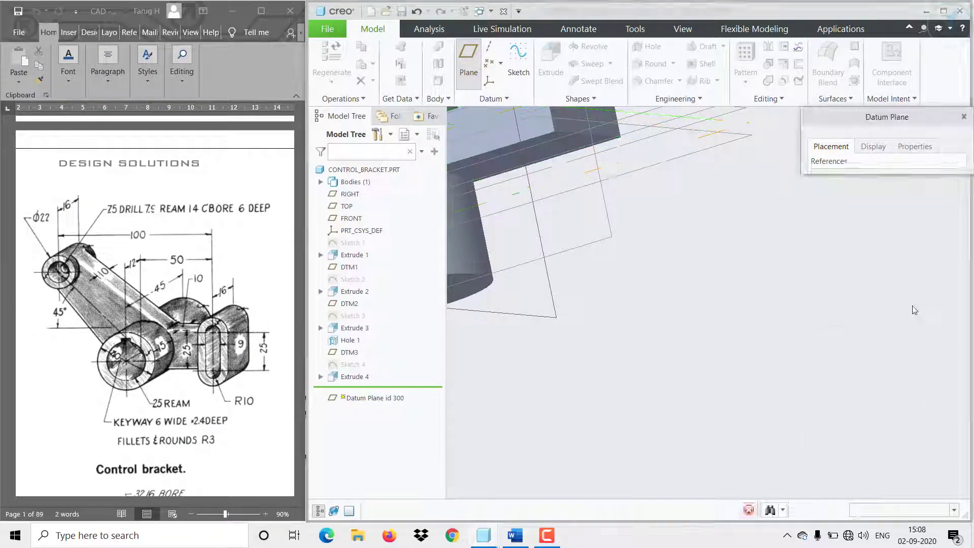
# Start a sketch on the new mid-plane and draw a narrow, tall center rectangle centred on the side arm's end edge.
pyautogui.click(518, 59)
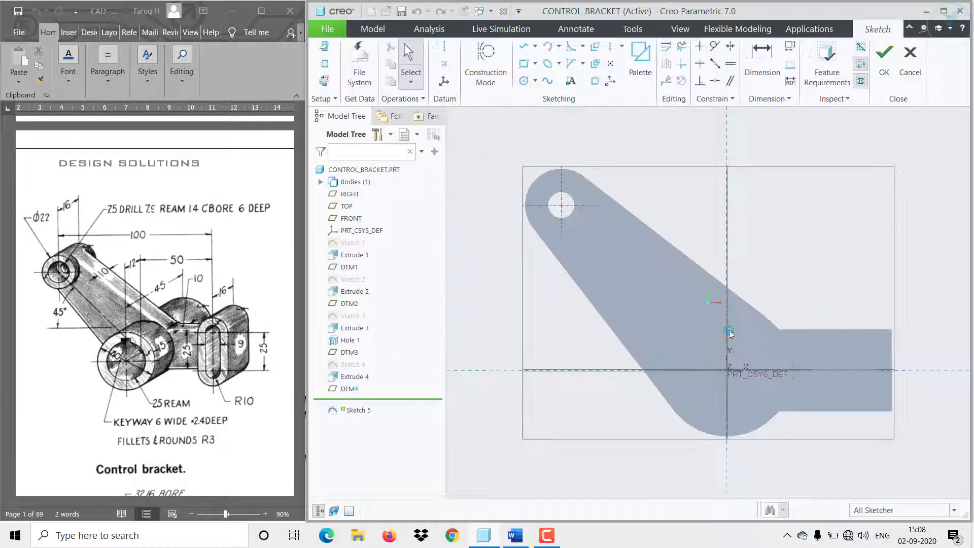
pyautogui.click(535, 63)
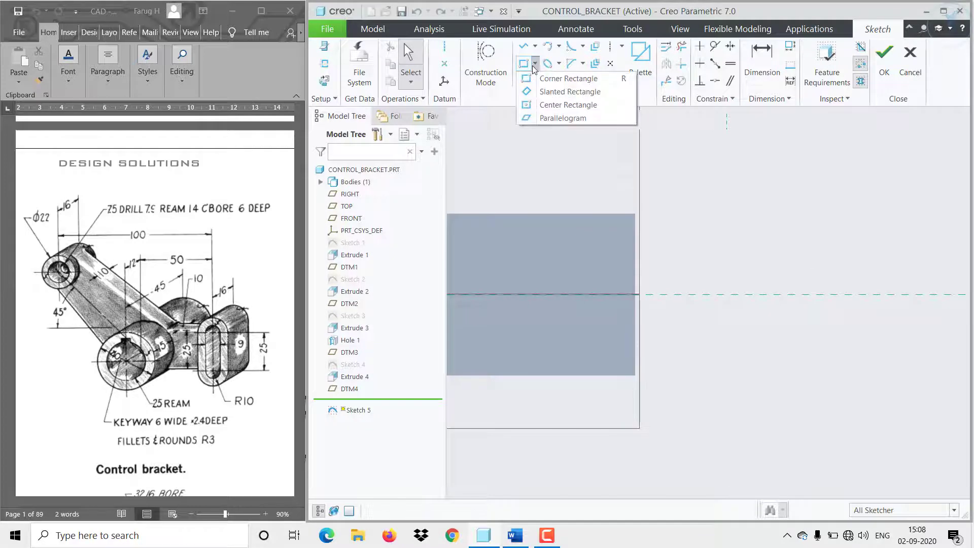
pyautogui.click(534, 66)
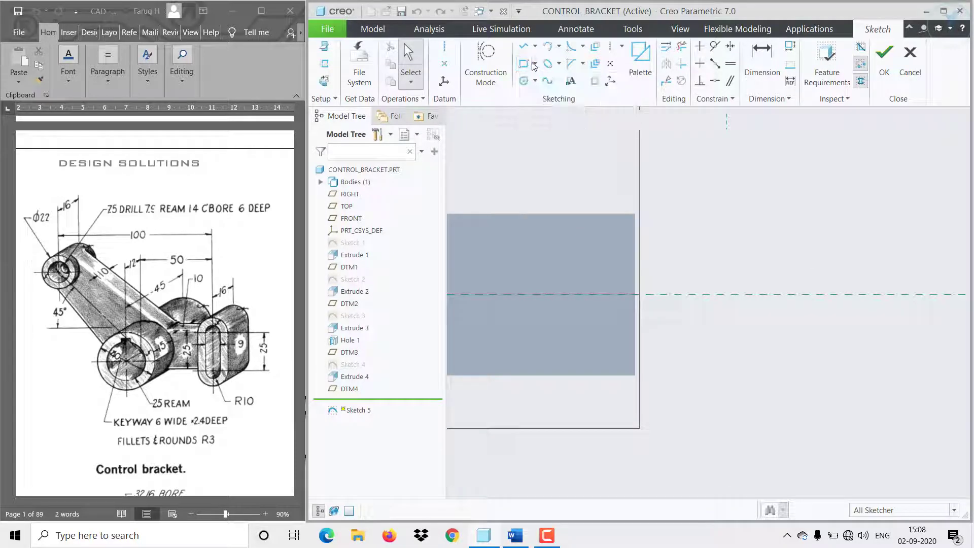
pyautogui.click(536, 65)
pyautogui.click(552, 106)
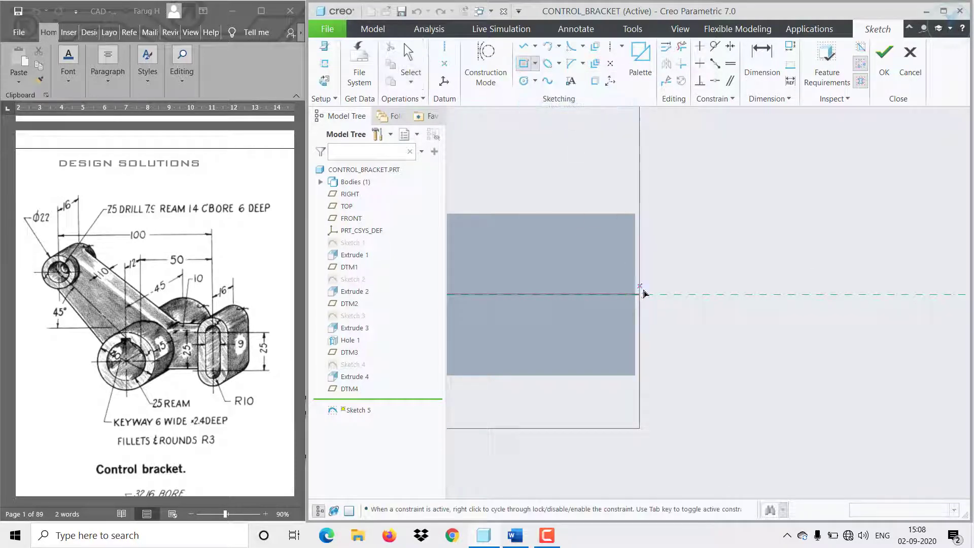
pyautogui.click(635, 294)
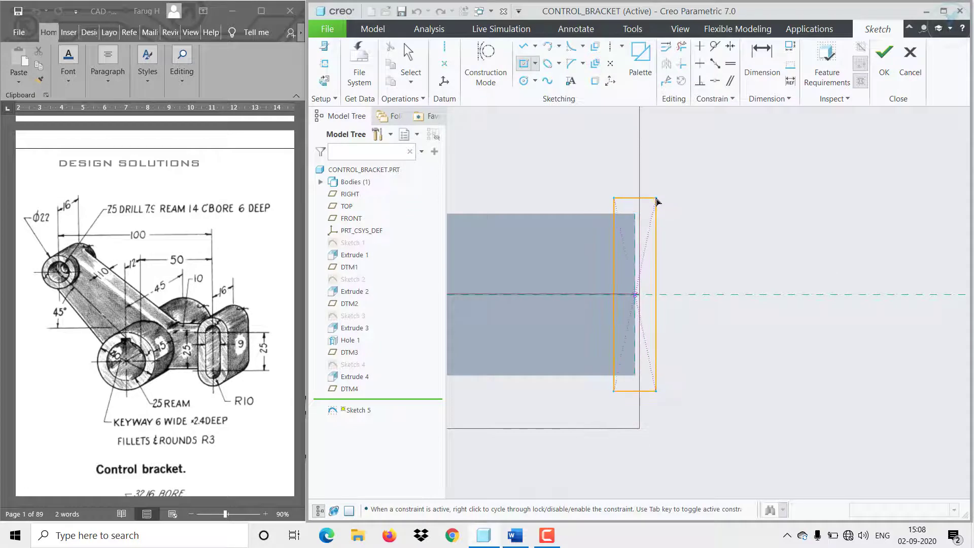
pyautogui.click(656, 199)
# Draw a circle on the midpoint of each short side of the rectangle, reaching out to its corners.
pyautogui.press('c')
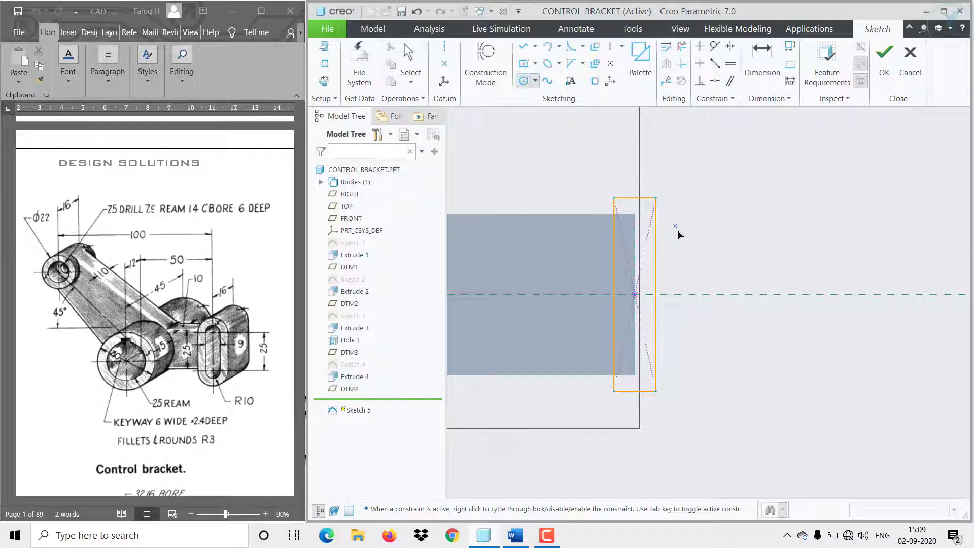
pyautogui.click(635, 197)
pyautogui.click(656, 262)
pyautogui.click(635, 391)
pyautogui.click(653, 393)
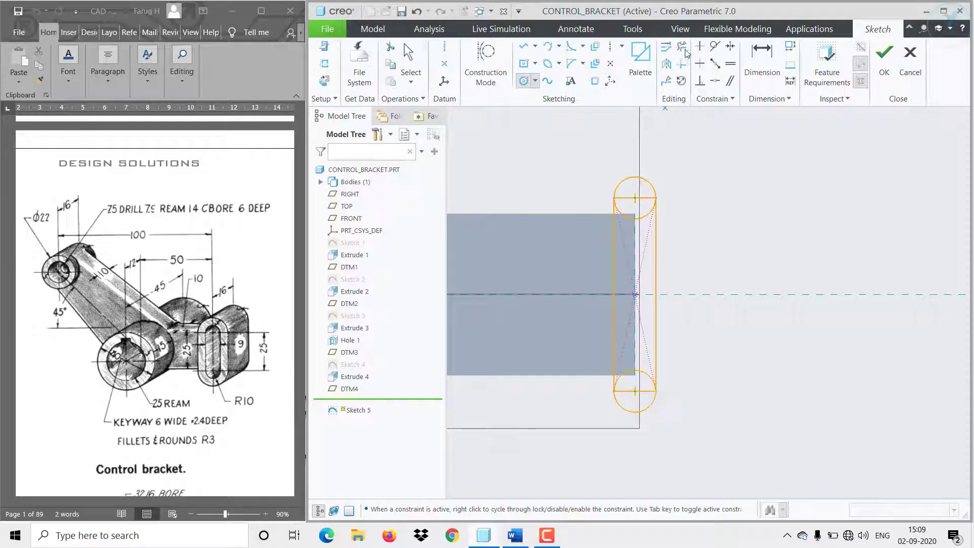
# Trim the rectangle's short sides and the circles' inner arcs to leave a closed slot outline.
pyautogui.click(682, 48)
pyautogui.click(625, 218)
pyautogui.scroll(5, 625, 218)
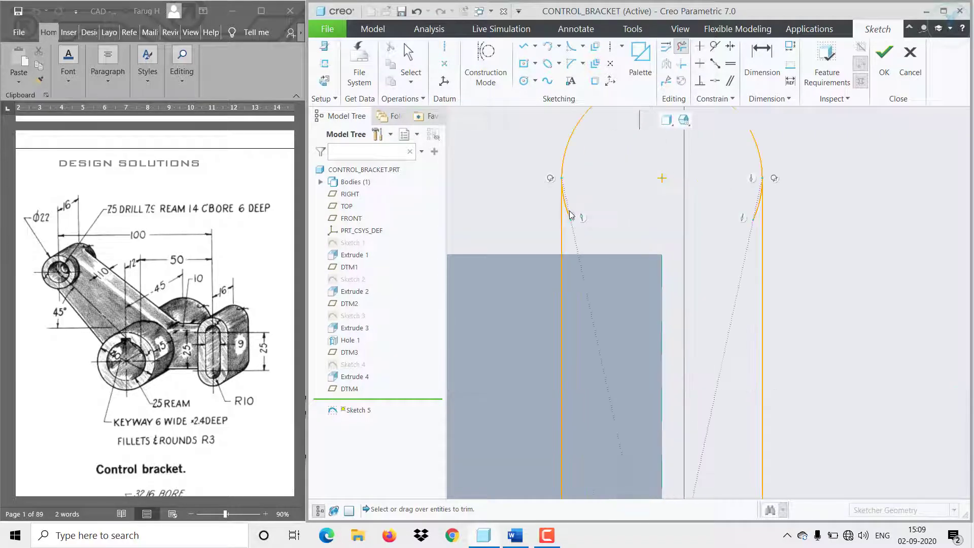
pyautogui.scroll(6, 711, 268)
pyautogui.scroll(-6, 698, 354)
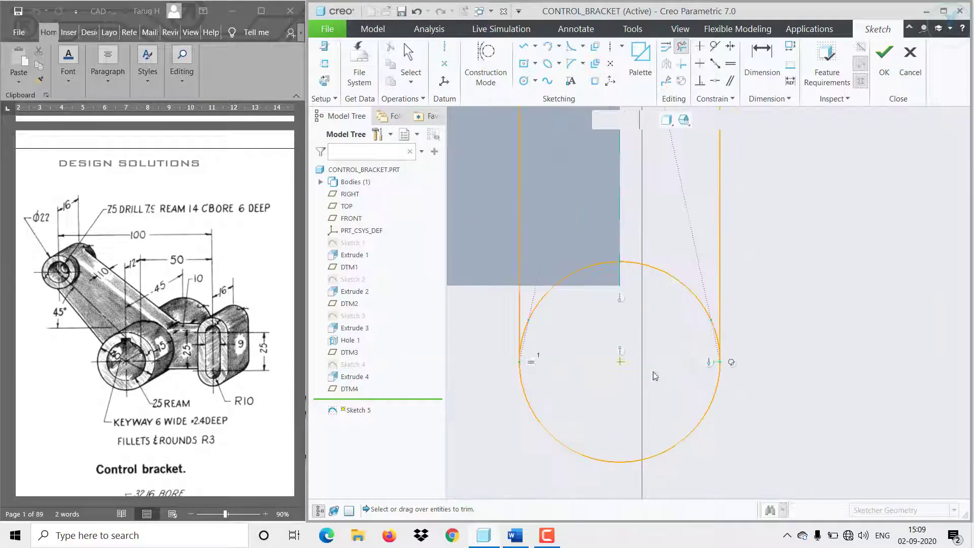
pyautogui.click(553, 289)
pyautogui.click(682, 287)
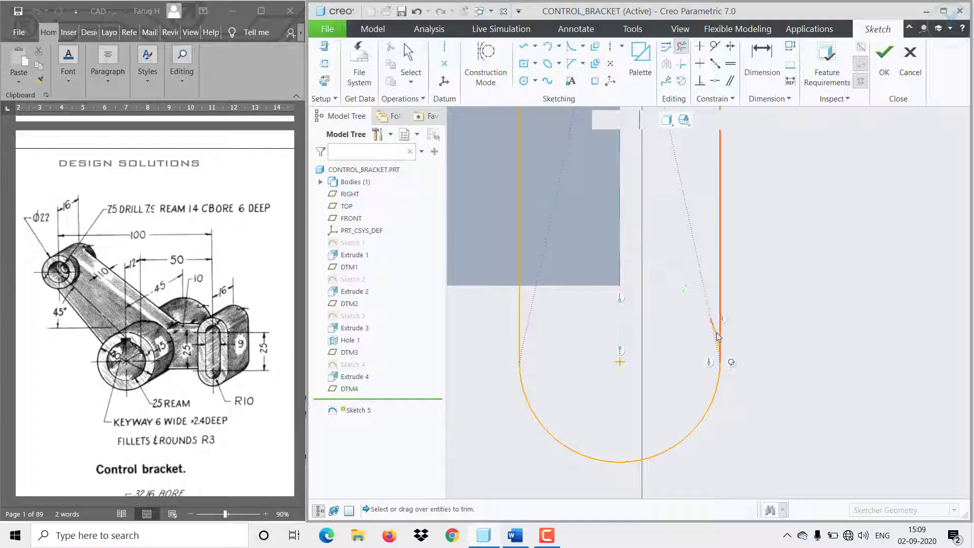
pyautogui.scroll(4, 770, 323)
pyautogui.scroll(3, 769, 323)
pyautogui.press('Escape')
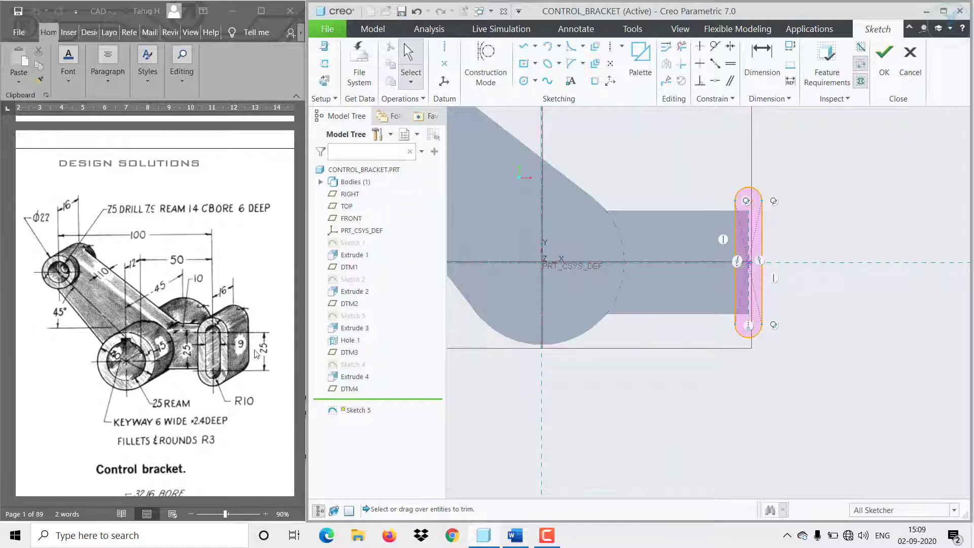
# Set the radius of the slot outline's upper end arc to 10 mm.
pyautogui.scroll(-3, 799, 255)
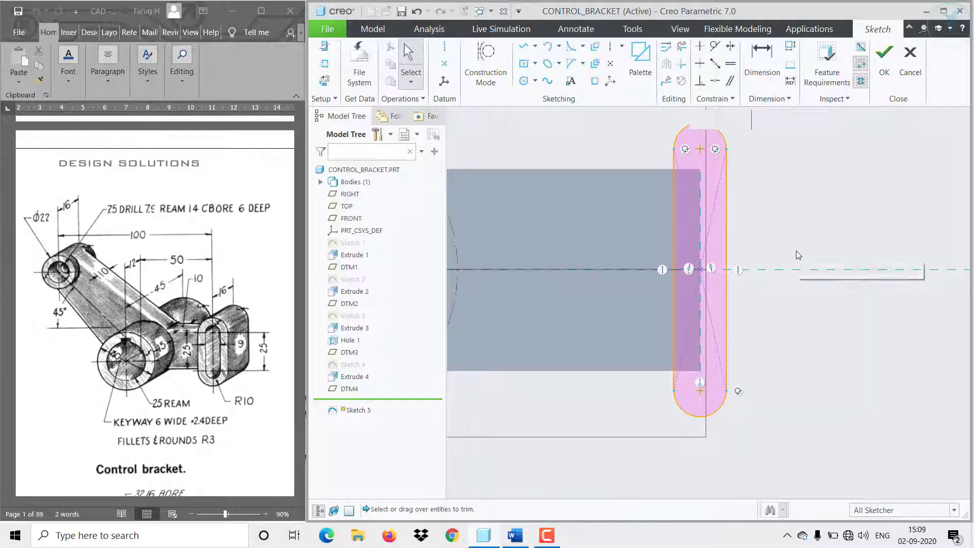
pyautogui.scroll(1, 797, 251)
pyautogui.scroll(-1, 799, 208)
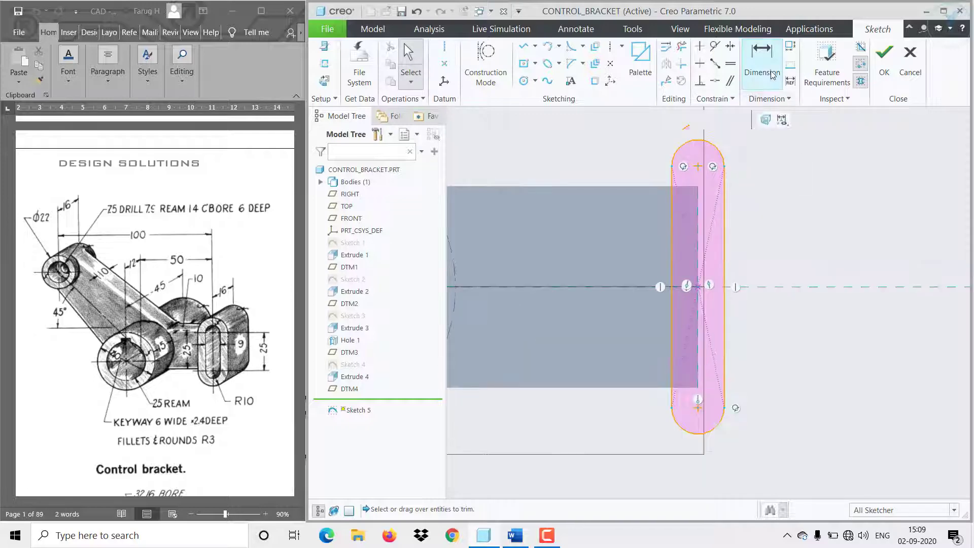
pyautogui.click(714, 148)
pyautogui.doubleClick(731, 126)
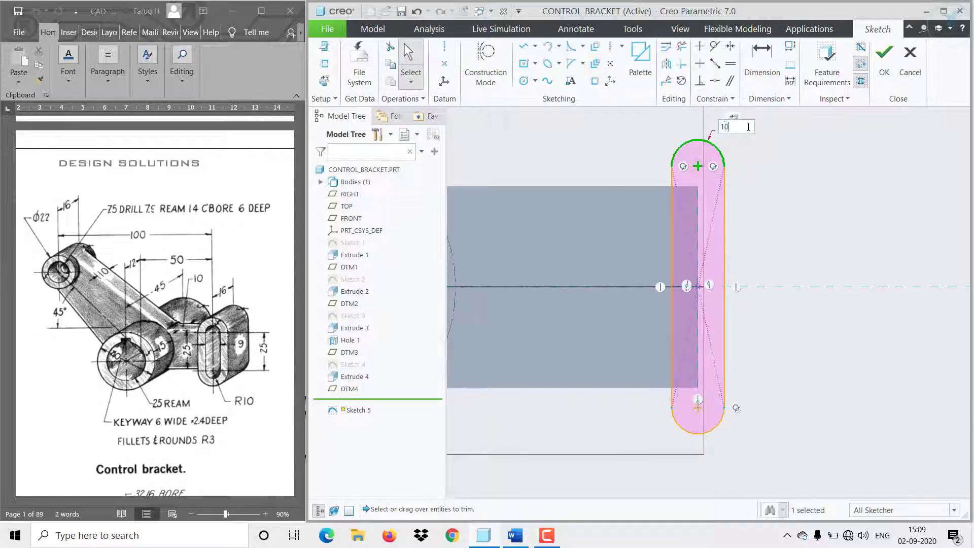
pyautogui.write('10')
pyautogui.press('Return')
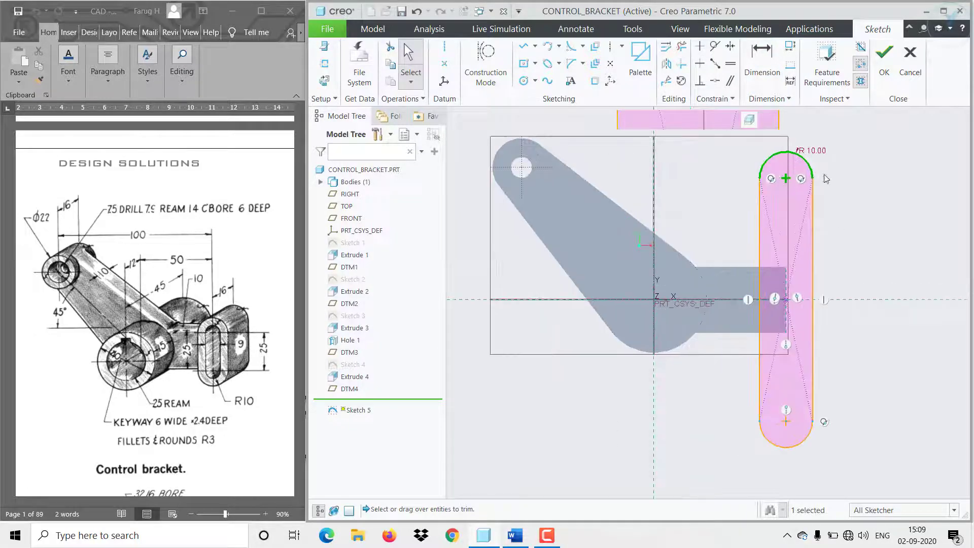
# Dimension the distance between the slot outline's two arc centres as 25 mm.
pyautogui.moveTo(801, 202)
pyautogui.mouseDown(button='middle')
pyautogui.moveTo(676, 316)
pyautogui.moveTo(694, 332)
pyautogui.moveTo(682, 330)
pyautogui.mouseUp(button='middle')
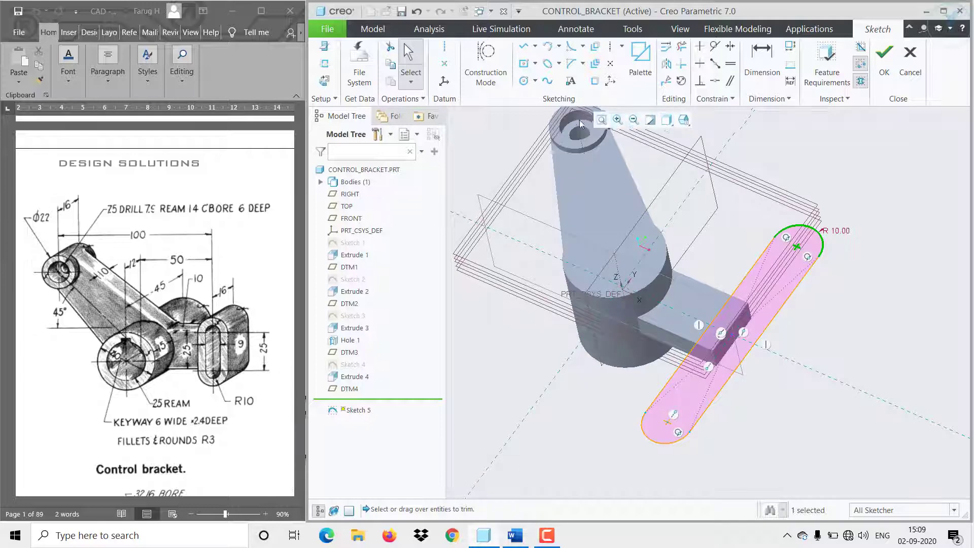
pyautogui.click(667, 121)
pyautogui.click(684, 121)
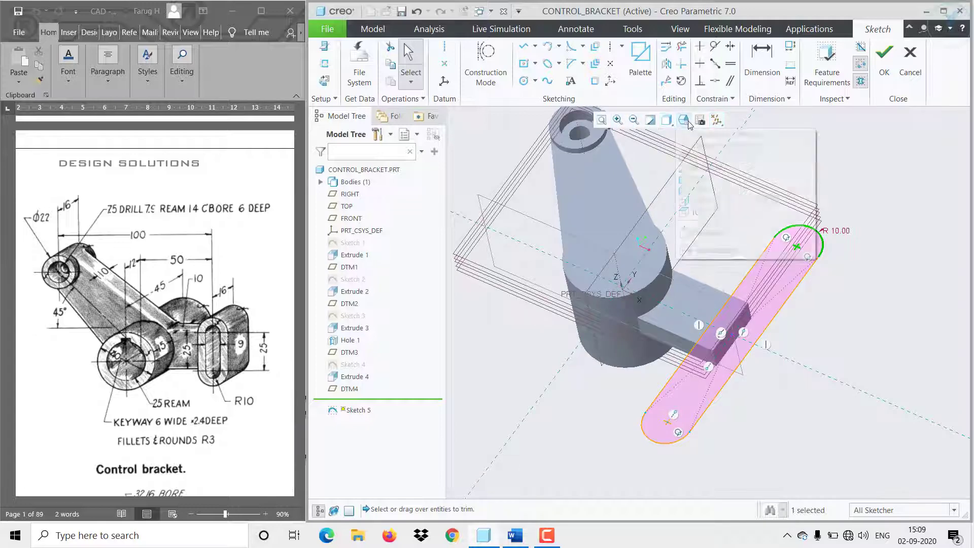
pyautogui.click(695, 251)
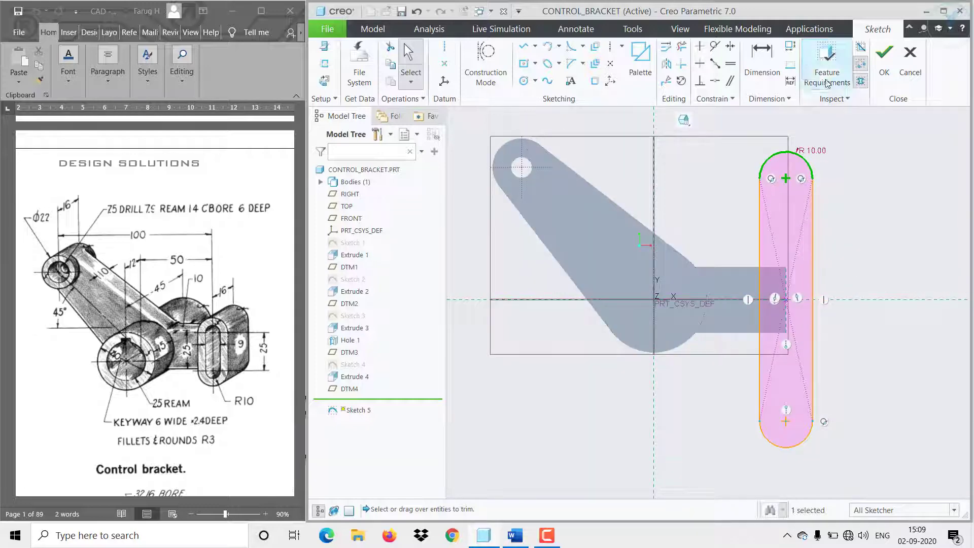
pyautogui.click(762, 59)
pyautogui.click(784, 422)
pyautogui.middleClick(867, 334)
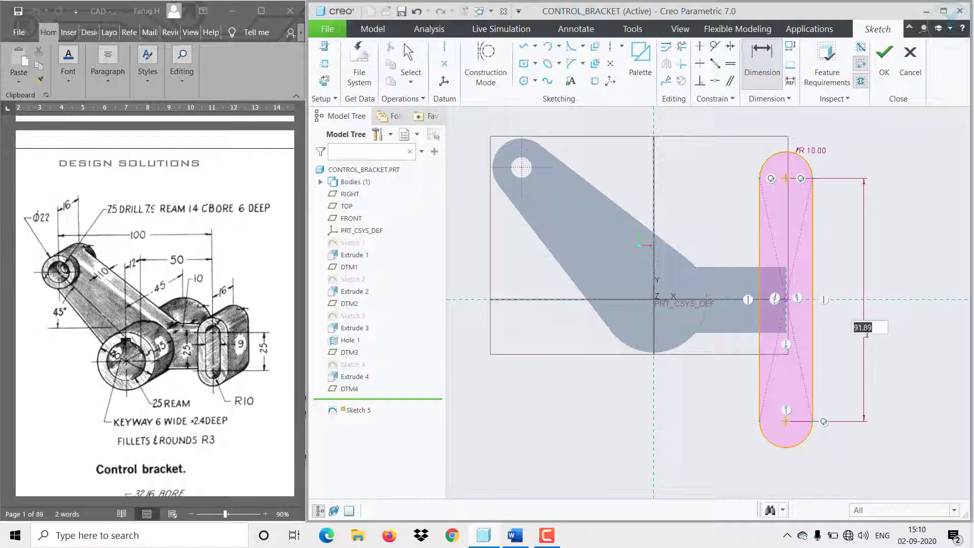
pyautogui.write('25')
pyautogui.press('Return')
pyautogui.scroll(-5, 812, 284)
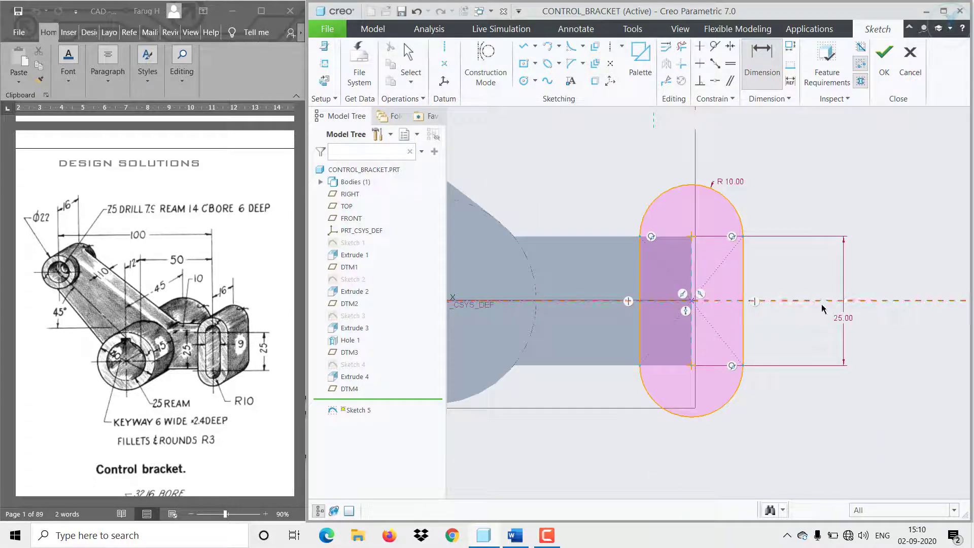
# Finish the slot-outline sketch and extrude it symmetrically about its plane to a 16 mm depth.
pyautogui.middleClick(746, 181)
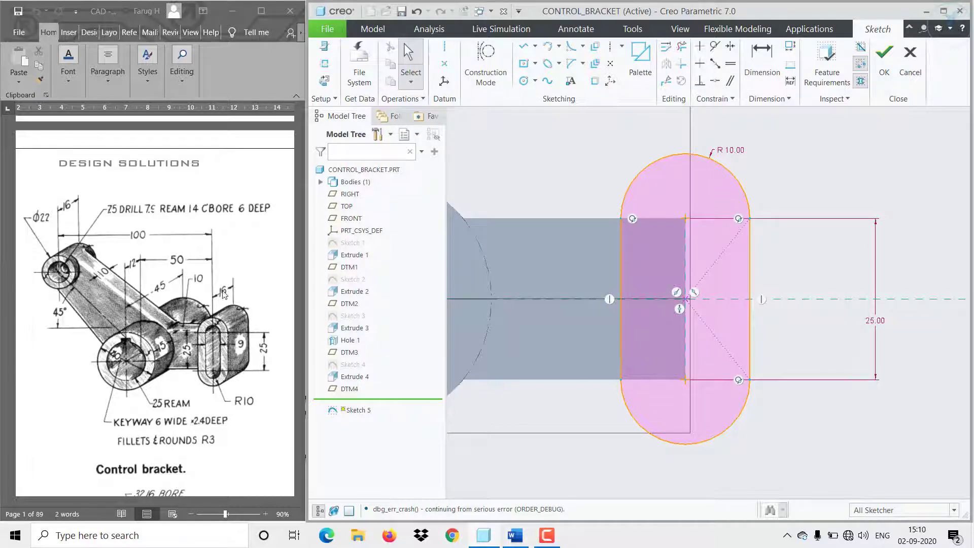
pyautogui.click(884, 56)
pyautogui.click(534, 51)
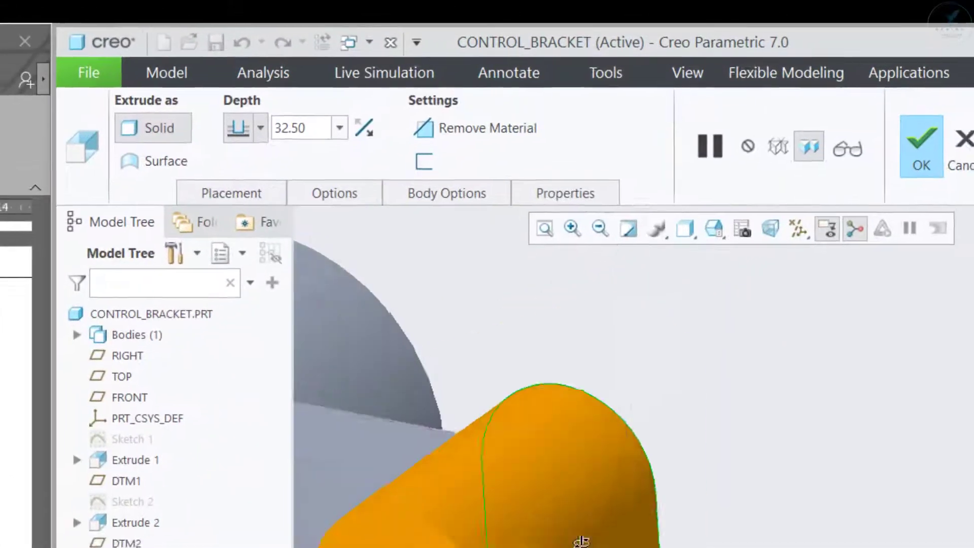
pyautogui.click(260, 128)
pyautogui.click(238, 189)
pyautogui.doubleClick(304, 132)
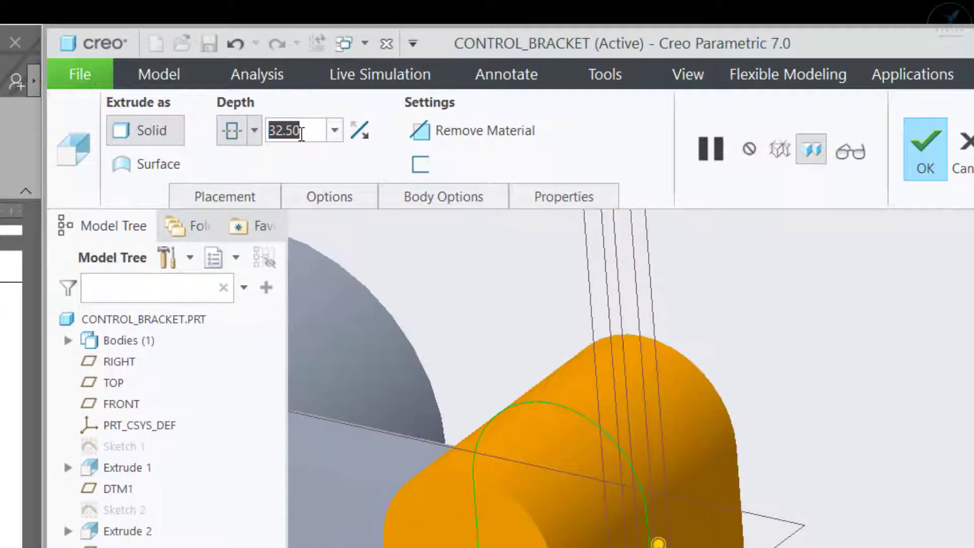
pyautogui.write('16')
pyautogui.press('Return')
pyautogui.click(925, 149)
# Start a sketch on the end pad's flat face and draw a narrow upright centre rectangle on the pad's horizontal centreline.
pyautogui.moveTo(710, 305); pyautogui.dragTo(750, 235, button='middle')
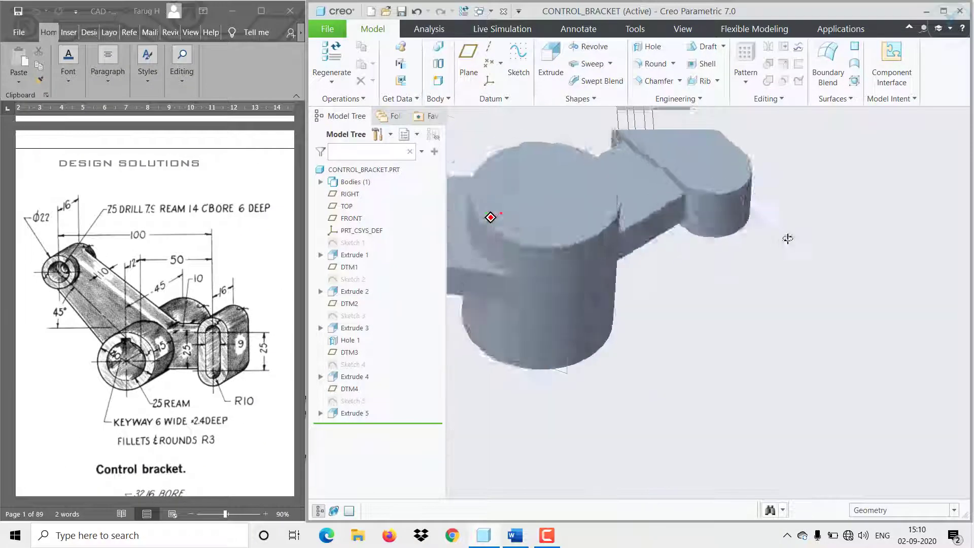
pyautogui.click(706, 233)
pyautogui.click(777, 182)
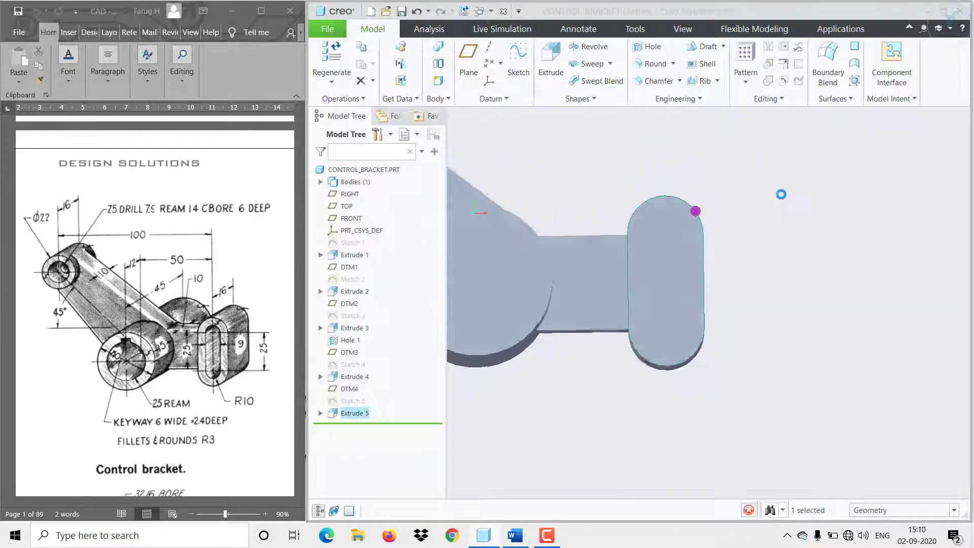
pyautogui.click(526, 67)
pyautogui.click(655, 269)
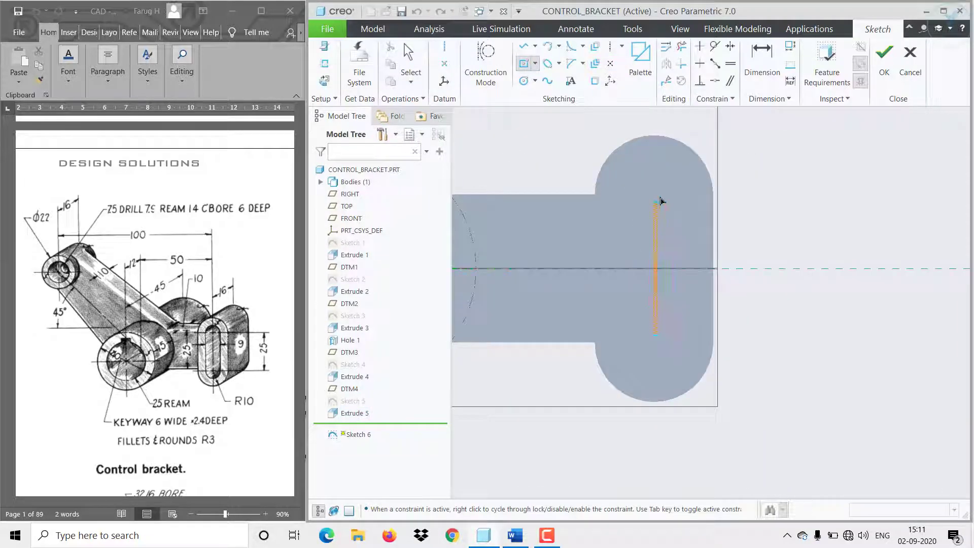
pyautogui.click(681, 198)
# Add a circle centred on the midpoint of each short side of the inner rectangle, passing through its corners.
pyautogui.click(525, 82)
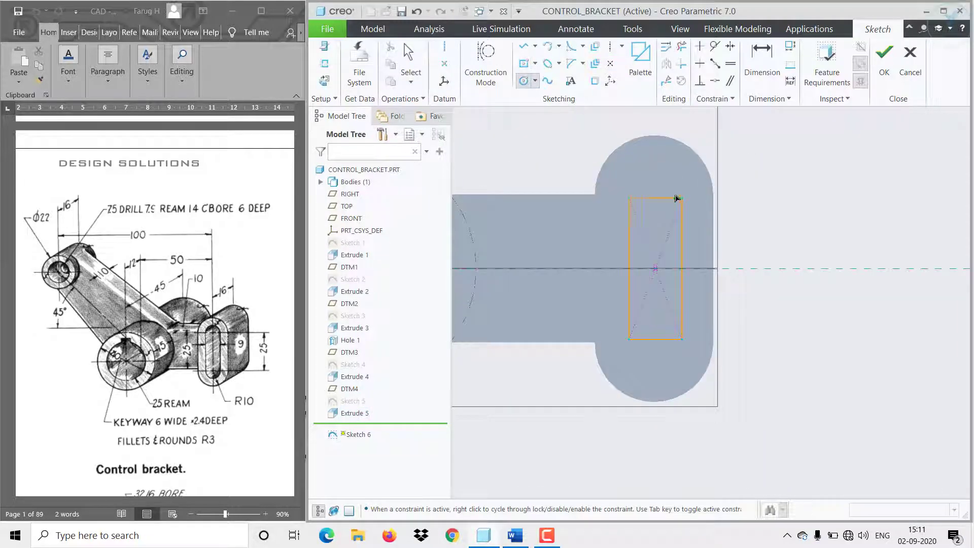
pyautogui.click(656, 339)
pyautogui.click(682, 339)
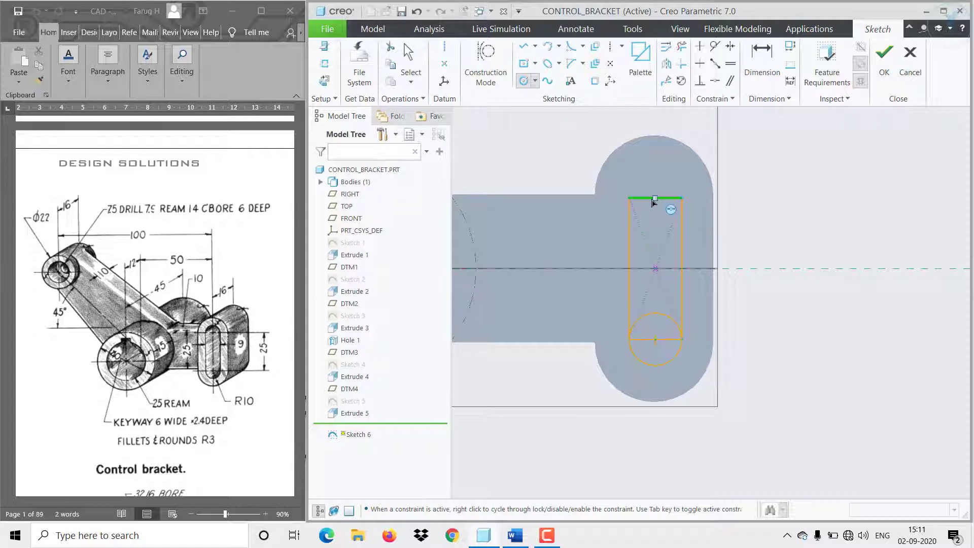
pyautogui.click(681, 198)
# Trim away the inner rectangle's short sides and the inner halves of its end circles to form the inner slot.
pyautogui.click(681, 46)
pyautogui.scroll(5, 654, 216)
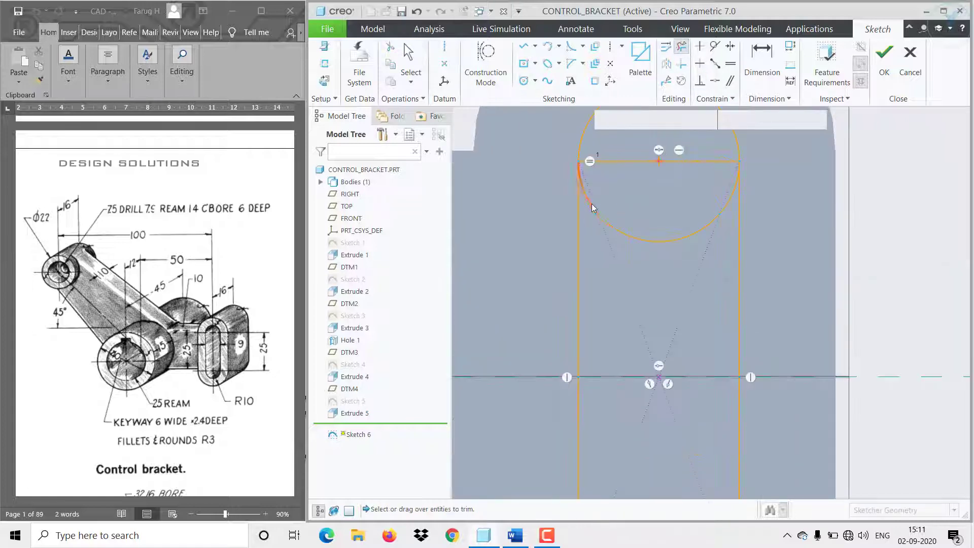
pyautogui.moveTo(592, 208); pyautogui.dragTo(603, 217)
pyautogui.click(733, 209)
pyautogui.scroll(-3, 659, 304)
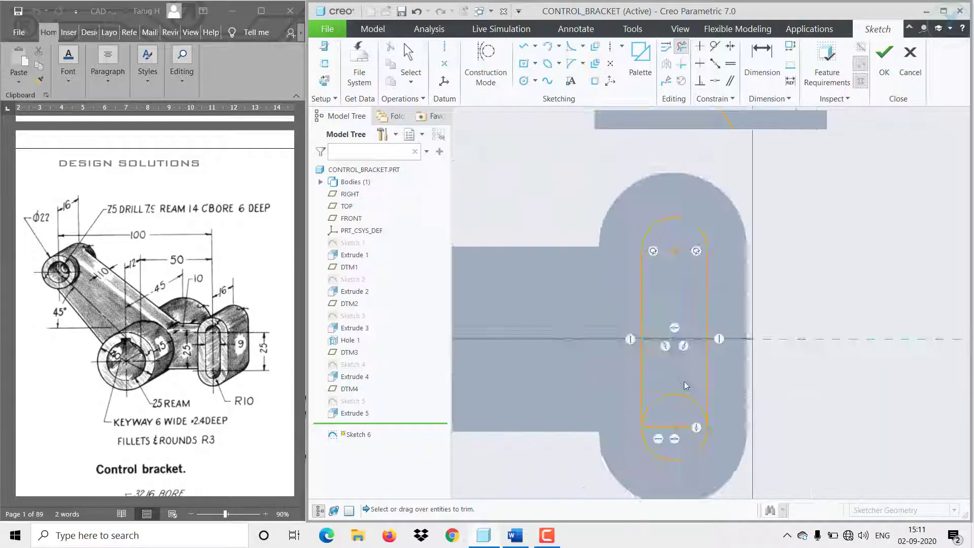
pyautogui.scroll(3, 687, 391)
pyautogui.moveTo(608, 386); pyautogui.dragTo(612, 364)
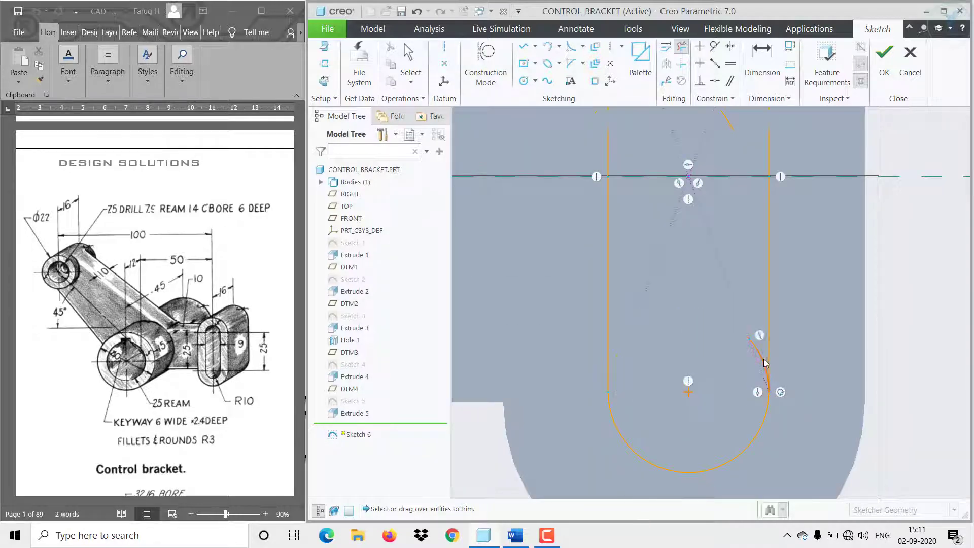
pyautogui.moveTo(765, 362); pyautogui.dragTo(767, 381)
pyautogui.scroll(-3, 767, 381)
pyautogui.scroll(2, 772, 292)
# Dimension the width between the inner slot's two straight sides as 9 mm.
pyautogui.middleClick(736, 279)
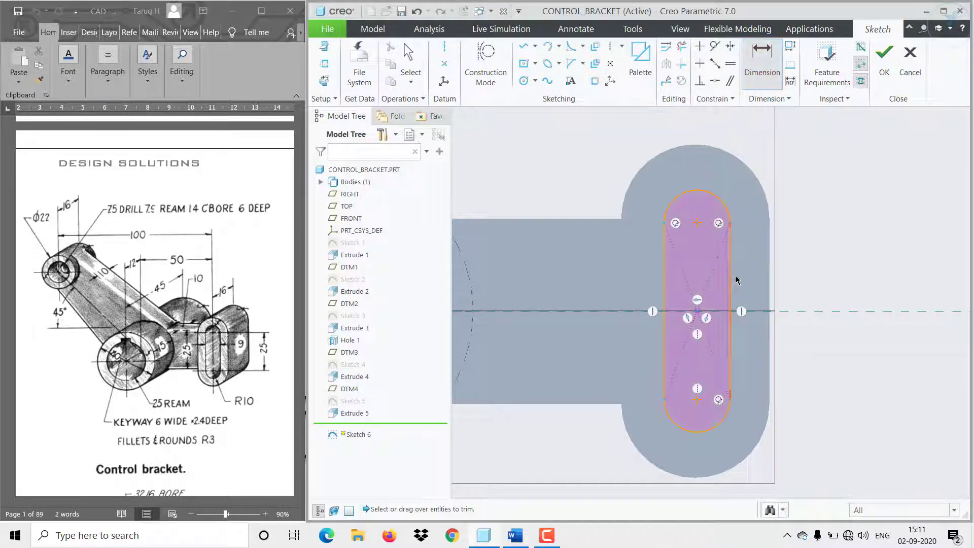
pyautogui.click(731, 279)
pyautogui.click(664, 279)
pyautogui.middleClick(815, 296)
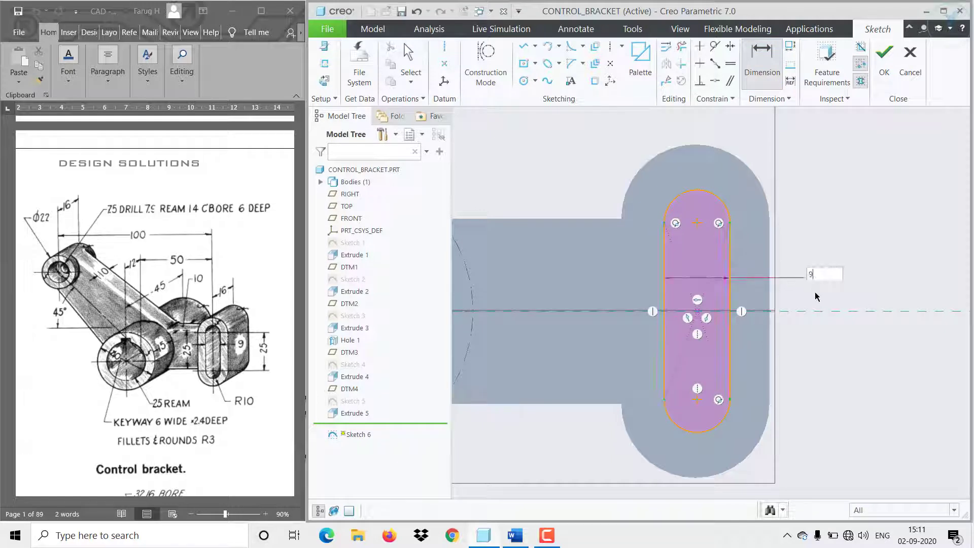
pyautogui.press('Return')
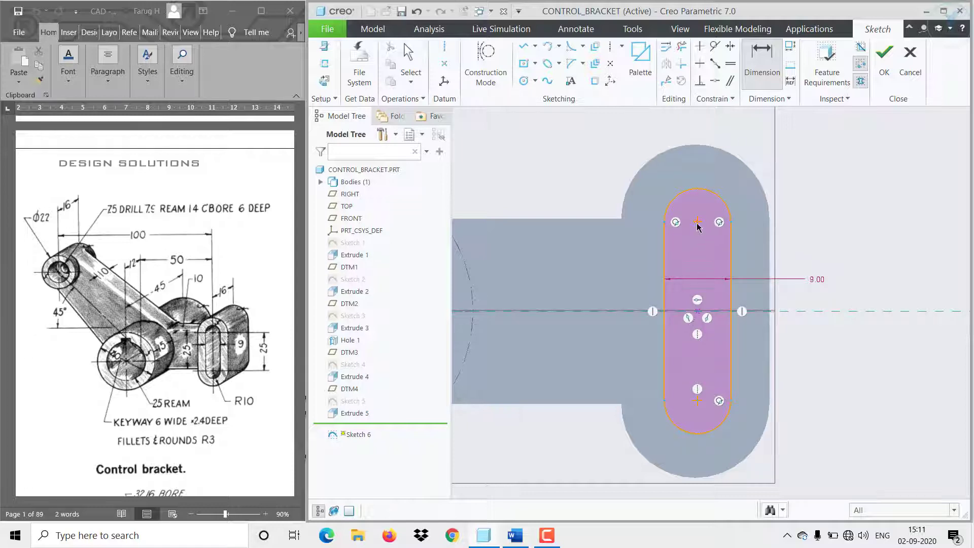
# Dimension the distance between the inner slot's two arc centres as 25 mm.
pyautogui.click(698, 400)
pyautogui.middleClick(820, 366)
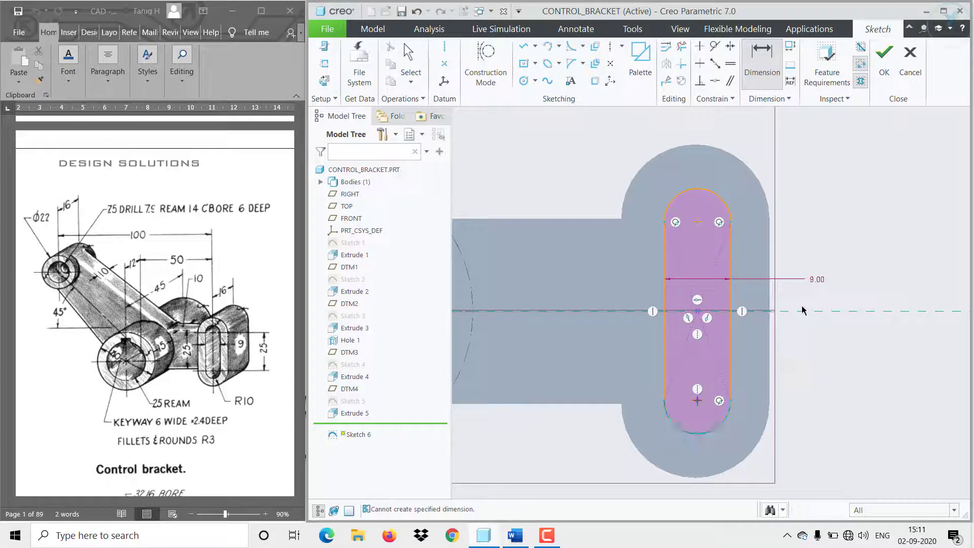
pyautogui.middleClick(880, 287)
pyautogui.write('25')
pyautogui.press('Return')
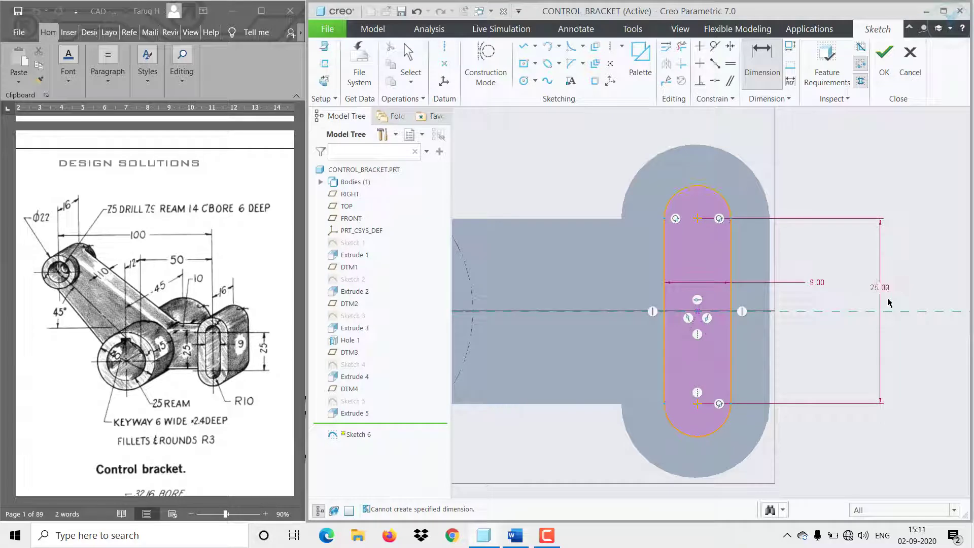
pyautogui.middleClick(747, 218)
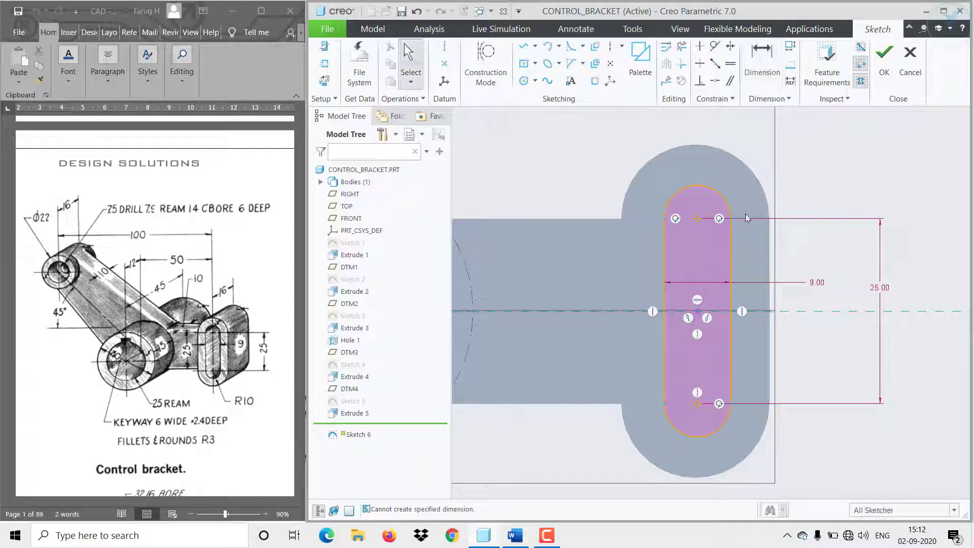
# Check whether the inner slot can still move sideways, and draw a vertical centreline through the topmost point of the pad's end arc.
pyautogui.moveTo(714, 195); pyautogui.dragTo(664, 238)
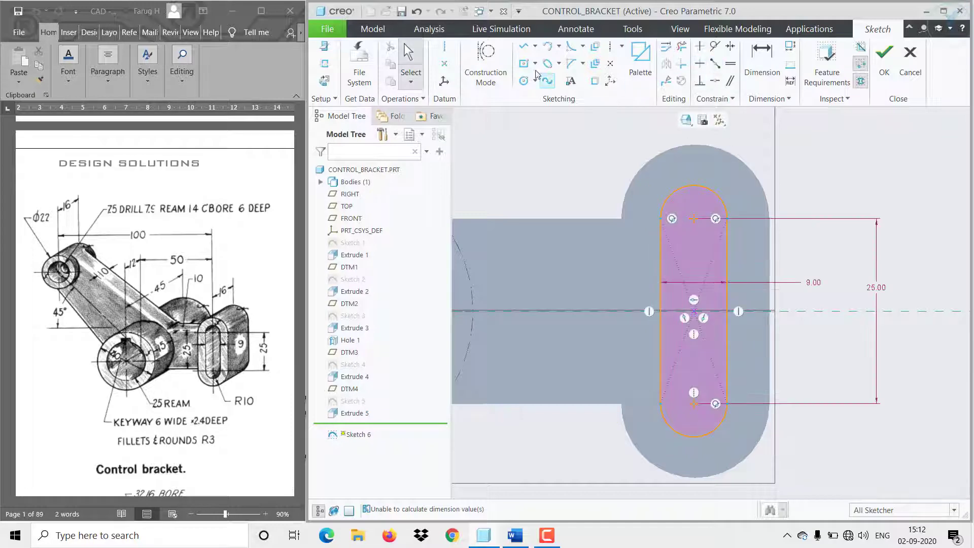
pyautogui.click(443, 48)
pyautogui.click(694, 145)
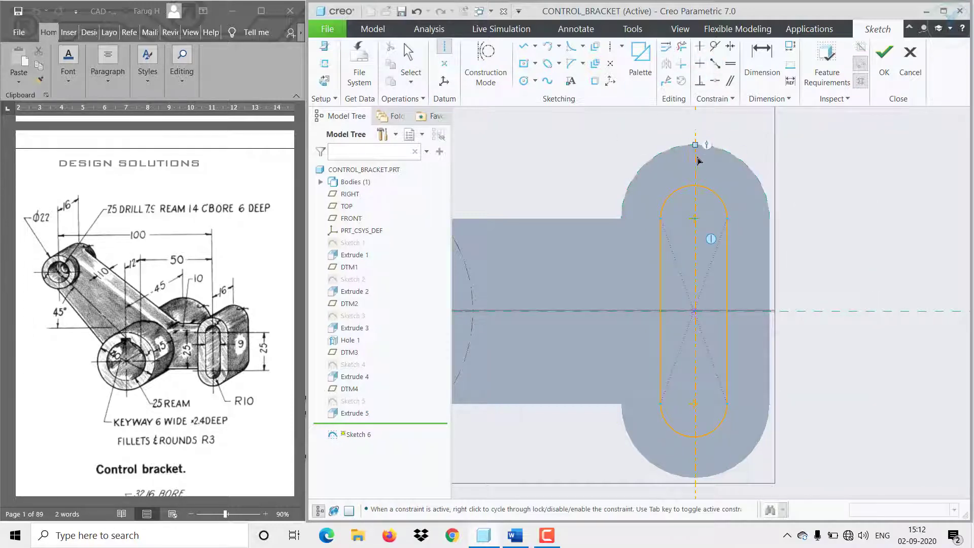
pyautogui.click(698, 165)
pyautogui.middleClick(698, 165)
# Constrain the inner slot's upper arc centre coincident with the vertical centreline and check that the slot no longer moves.
pyautogui.click(714, 81)
pyautogui.scroll(-4, 707, 215)
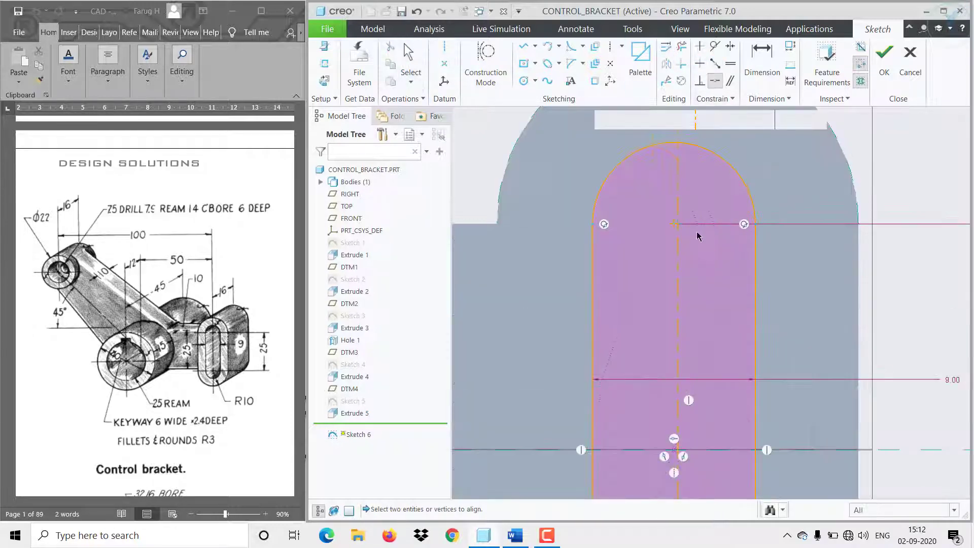
pyautogui.click(678, 249)
pyautogui.click(675, 224)
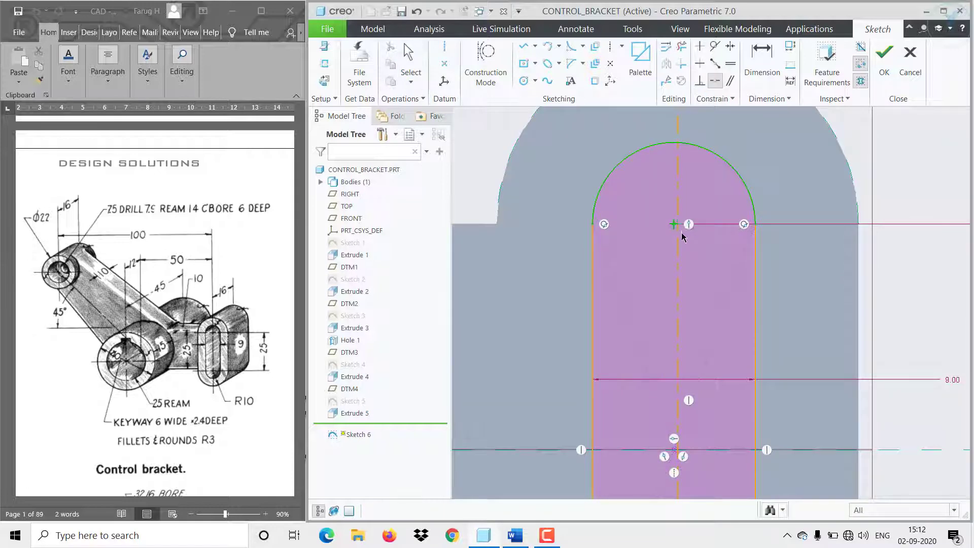
pyautogui.middleClick(716, 259)
pyautogui.scroll(3, 715, 260)
pyautogui.moveTo(715, 261); pyautogui.dragTo(751, 263)
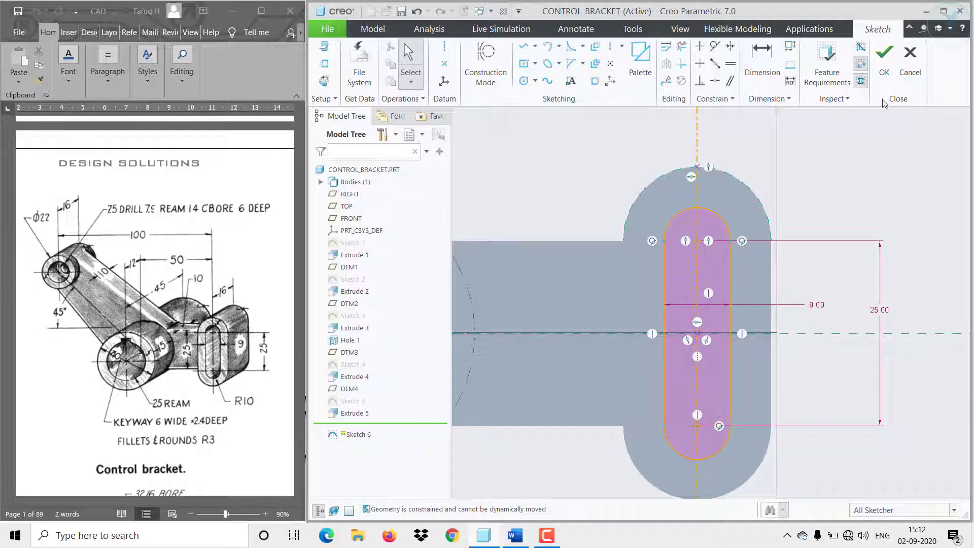
# Finish the inner slot sketch and extrude it as a material-removing cut through all of the end pad.
pyautogui.click(884, 56)
pyautogui.click(547, 56)
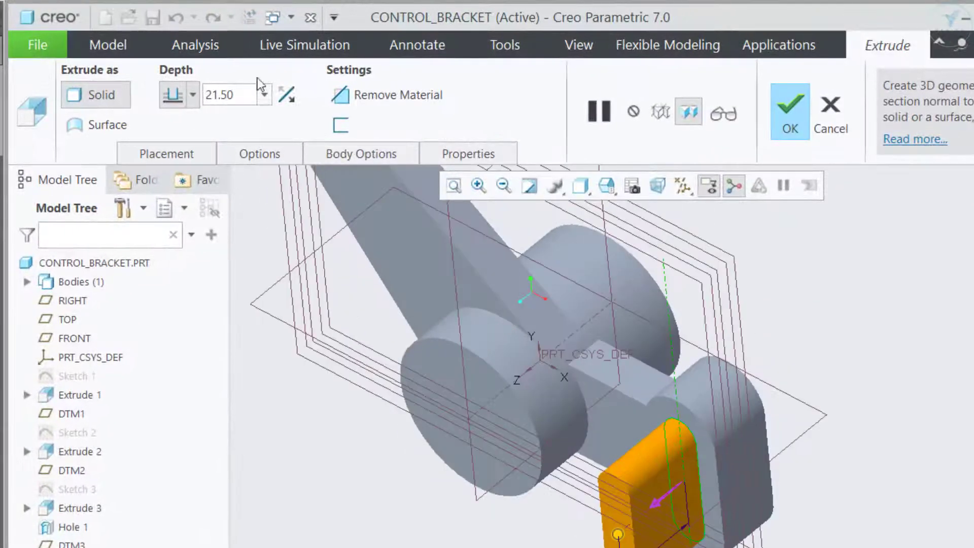
pyautogui.click(348, 95)
pyautogui.click(194, 95)
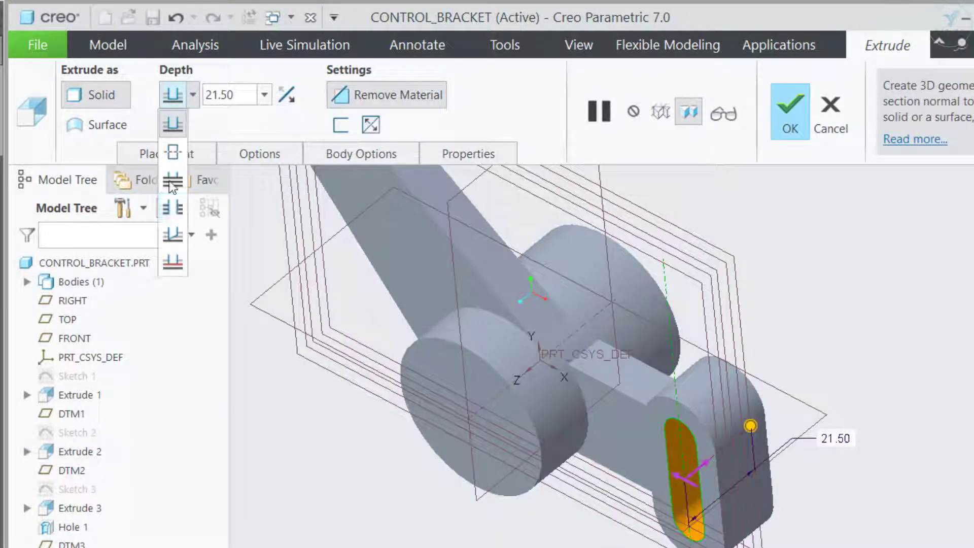
pyautogui.click(173, 210)
pyautogui.click(775, 120)
# Start a sketch on the hub's end face and draw a 25 mm diameter circle centred on the origin.
pyautogui.moveTo(646, 190); pyautogui.dragTo(620, 221, button='middle')
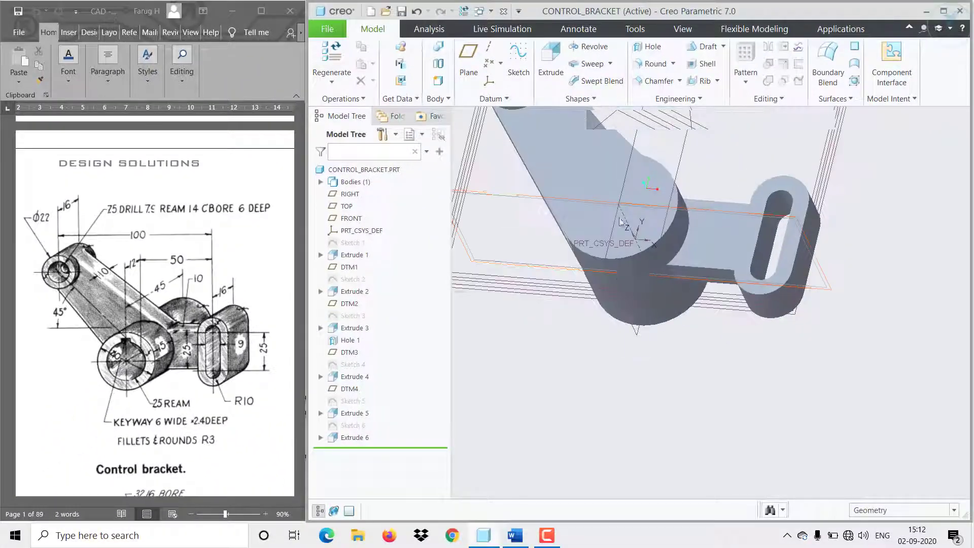
pyautogui.click(643, 198)
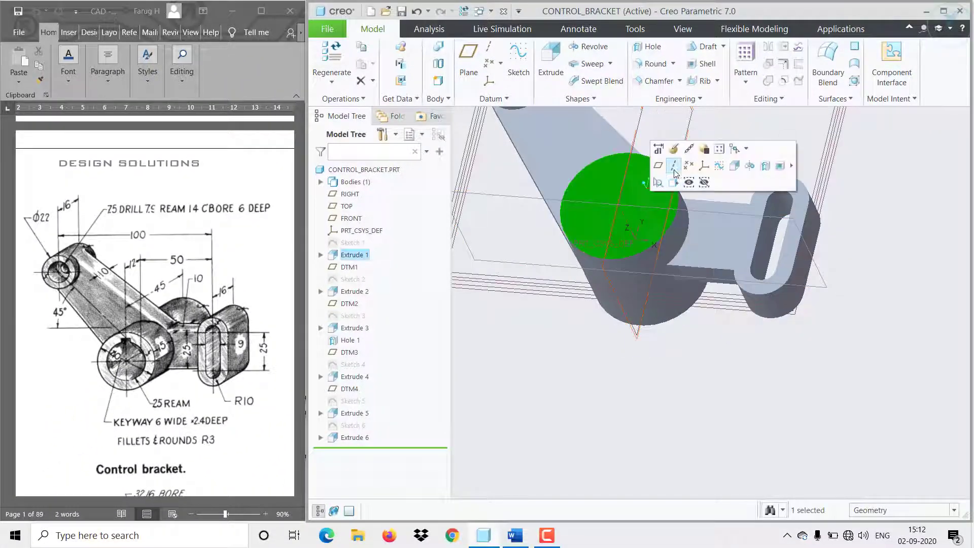
pyautogui.click(719, 165)
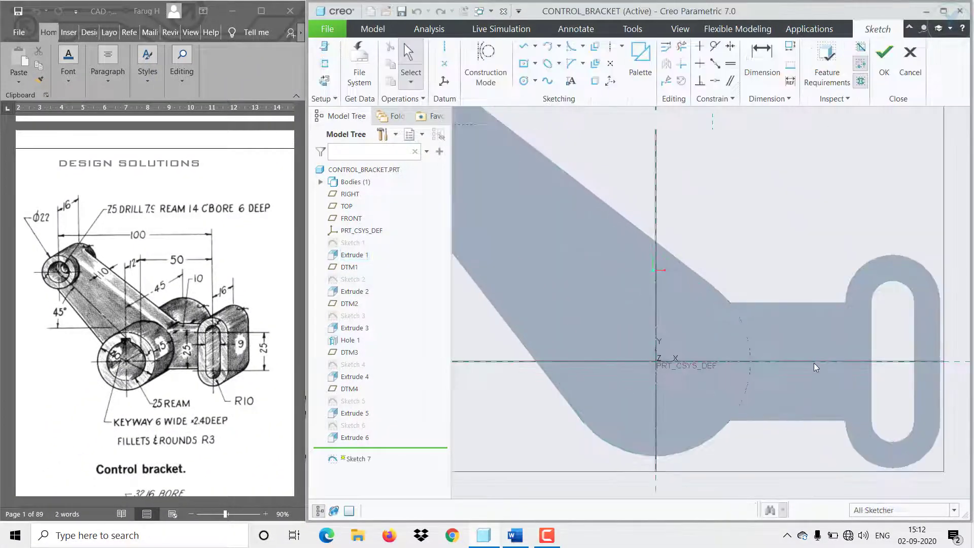
pyautogui.click(527, 80)
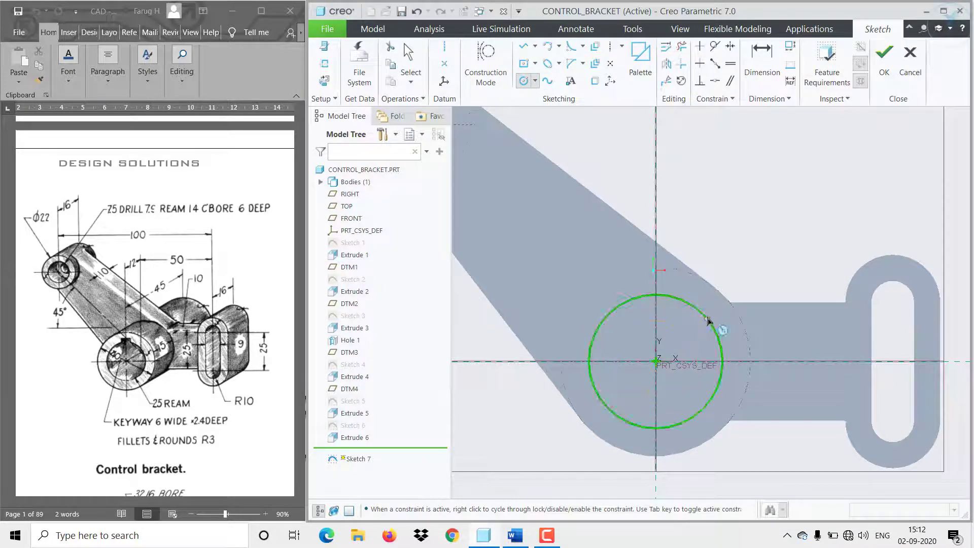
pyautogui.click(708, 320)
pyautogui.click(408, 56)
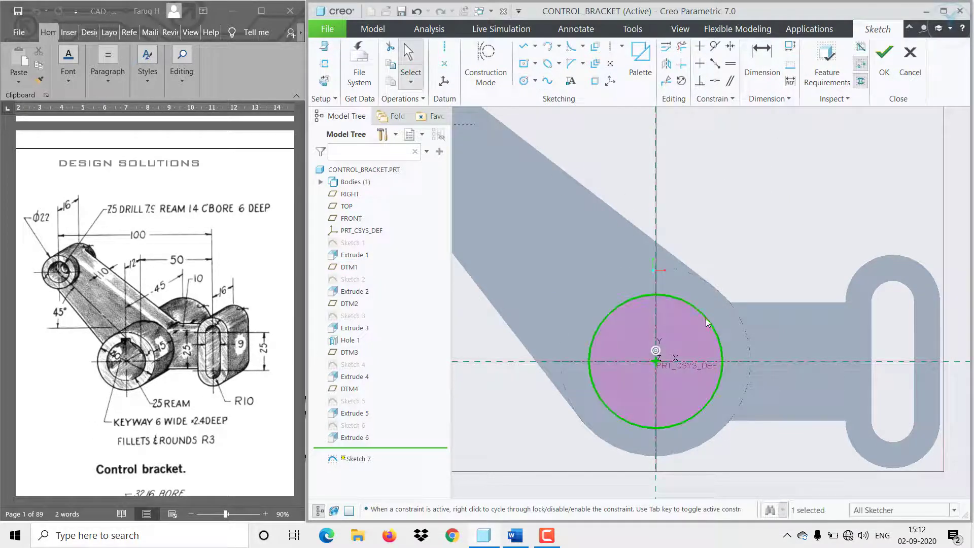
pyautogui.write('25')
pyautogui.press('Return')
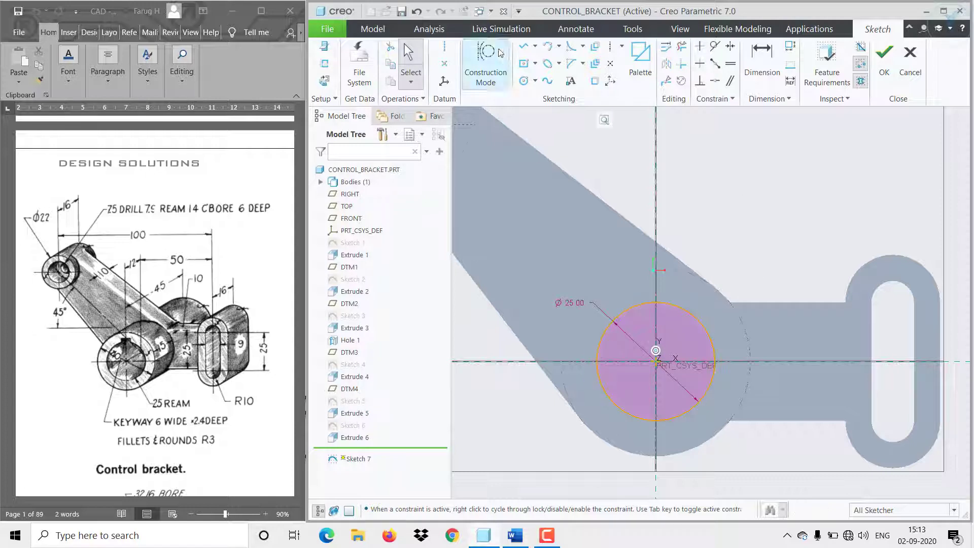
# Draw the keyway's half outline: a short vertical line up from inside the circle and a horizontal line back to the vertical axis.
pyautogui.click(535, 63)
pyautogui.click(525, 47)
pyautogui.scroll(-3, 677, 351)
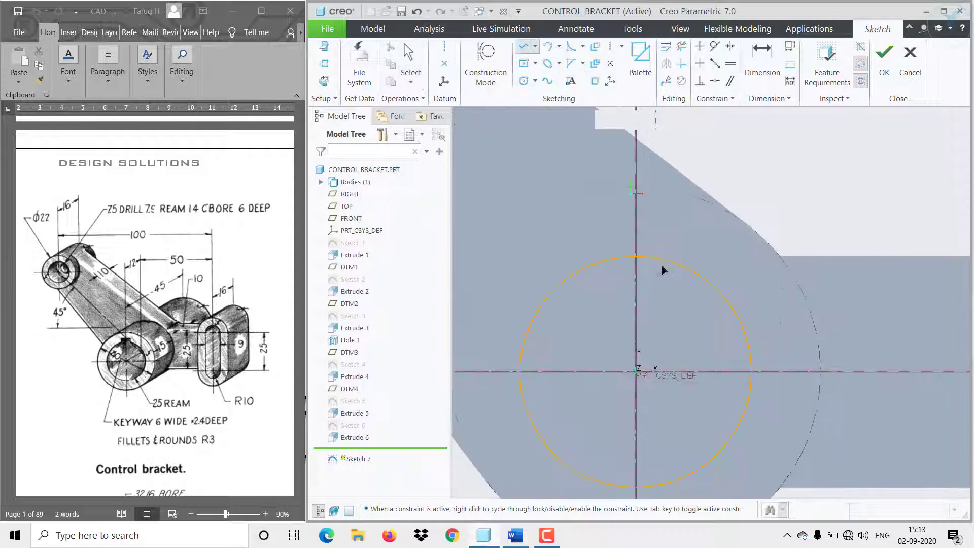
pyautogui.click(655, 234)
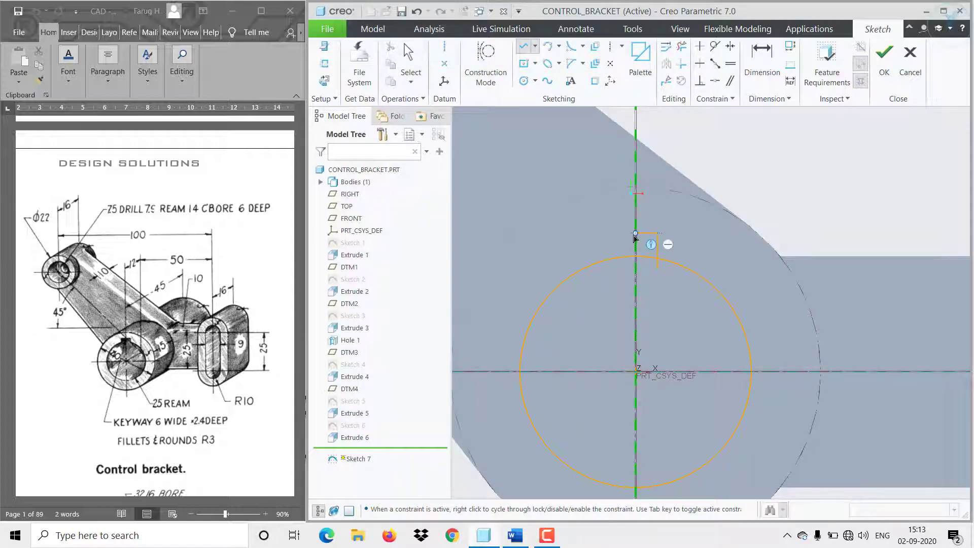
pyautogui.click(634, 235)
pyautogui.middleClick(634, 234)
# Dimension the keyway's vertical side line 3 mm from the vertical axis.
pyautogui.click(760, 71)
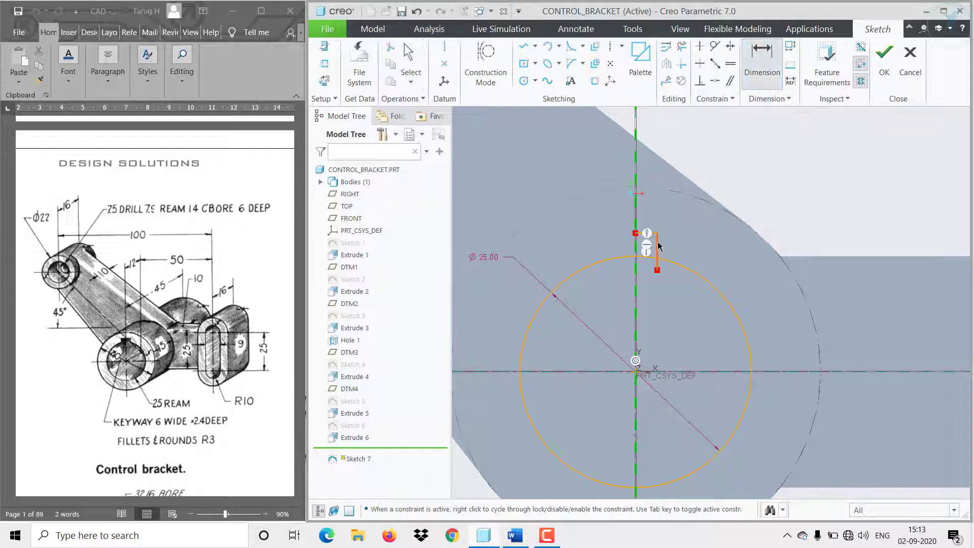
pyautogui.click(658, 247)
pyautogui.middleClick(708, 161)
pyautogui.press('Return')
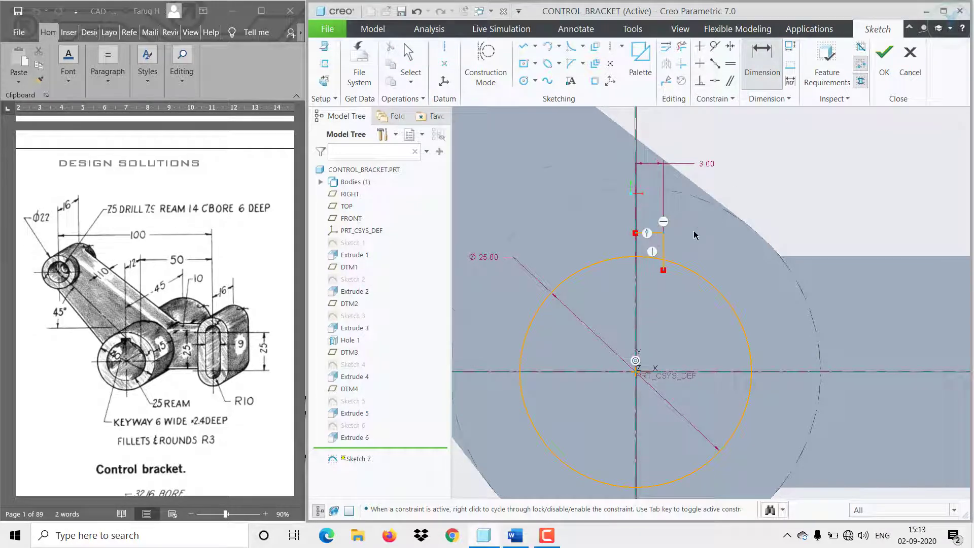
pyautogui.scroll(-2, 692, 238)
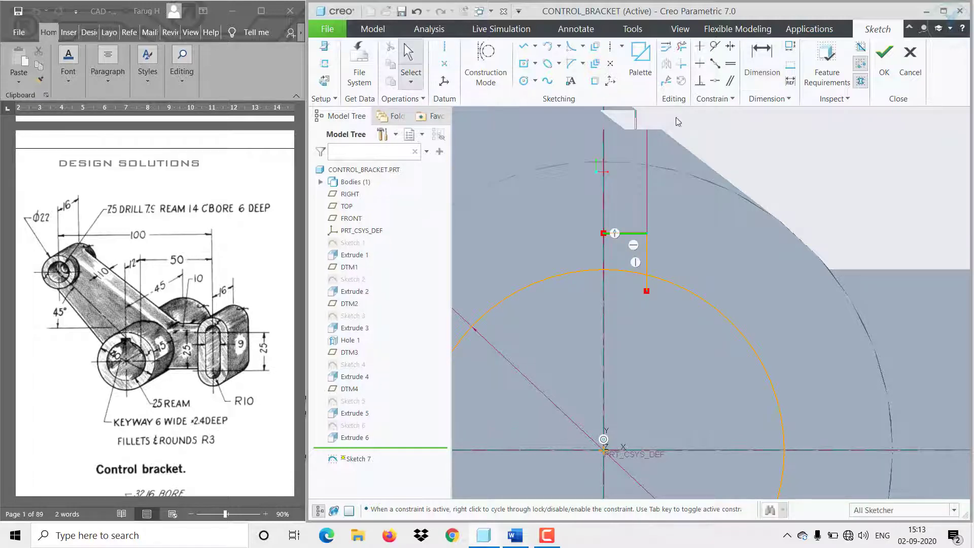
# Trim the keyway side line's excess inside the circle and dimension the remaining side line's height 2.4 mm.
pyautogui.click(681, 47)
pyautogui.middleClick(647, 335)
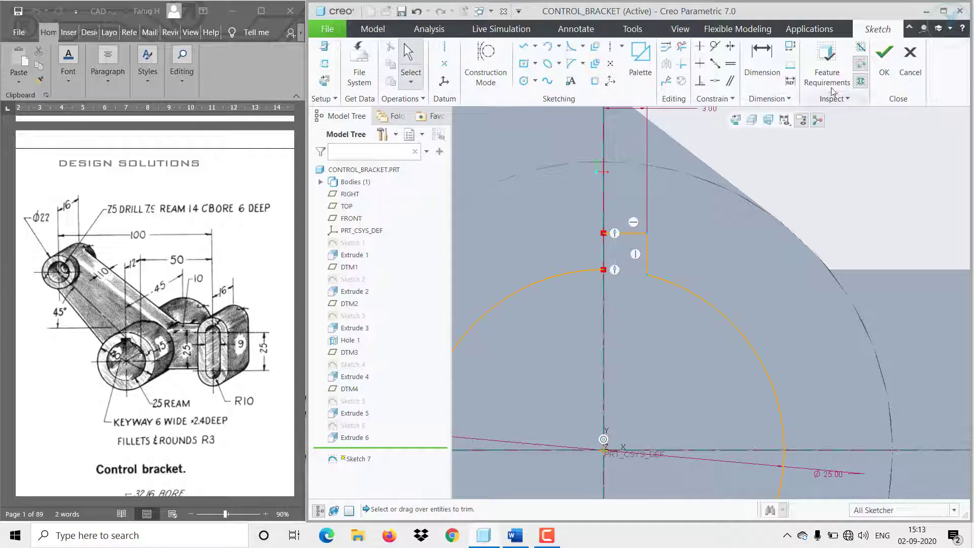
pyautogui.click(762, 56)
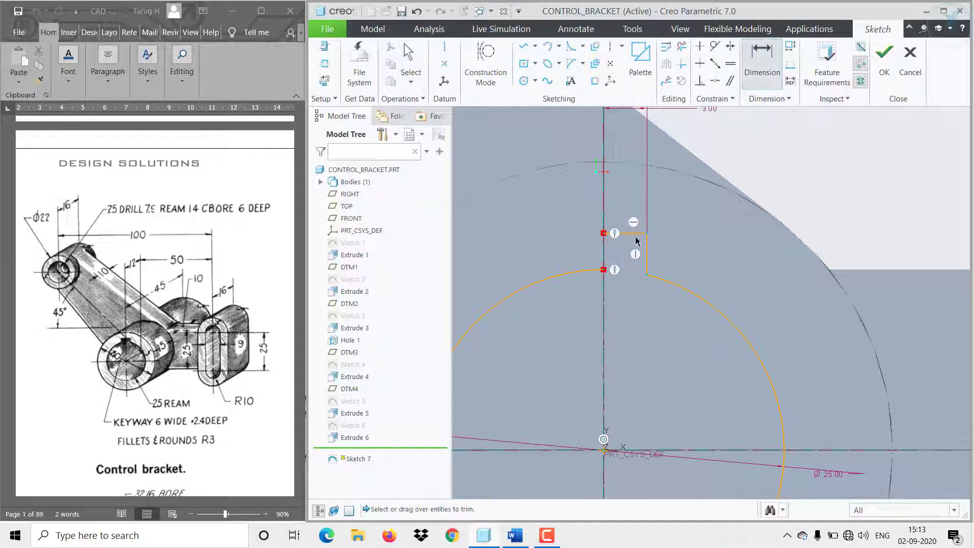
pyautogui.middleClick(722, 278)
pyautogui.click(648, 259)
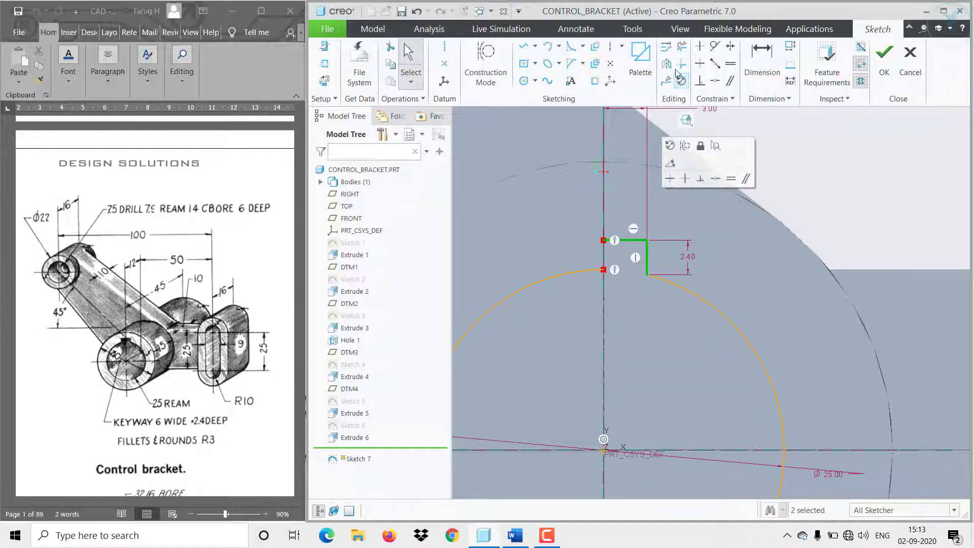
# Draw a vertical centerline through the origin and mirror the keyway's horizontal and vertical lines about it.
pyautogui.click(722, 184)
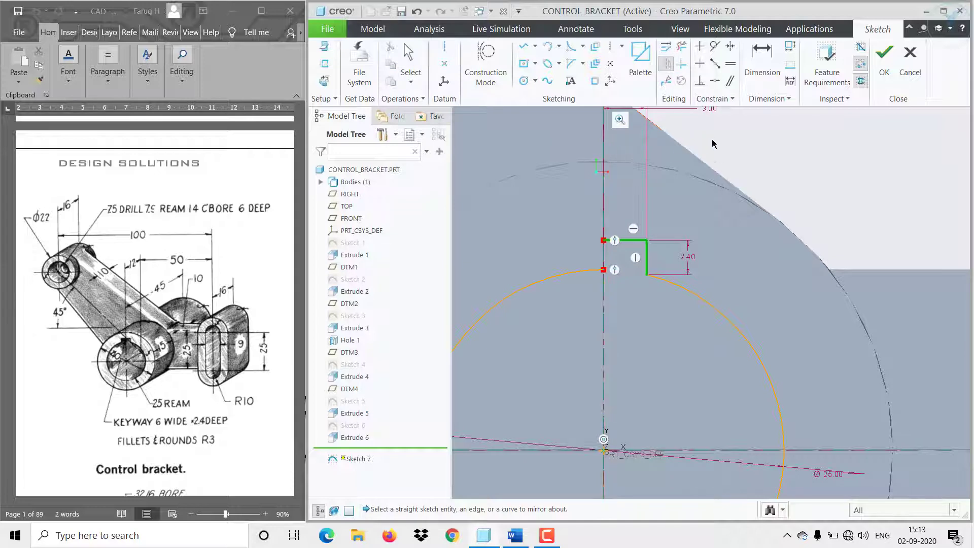
pyautogui.click(444, 47)
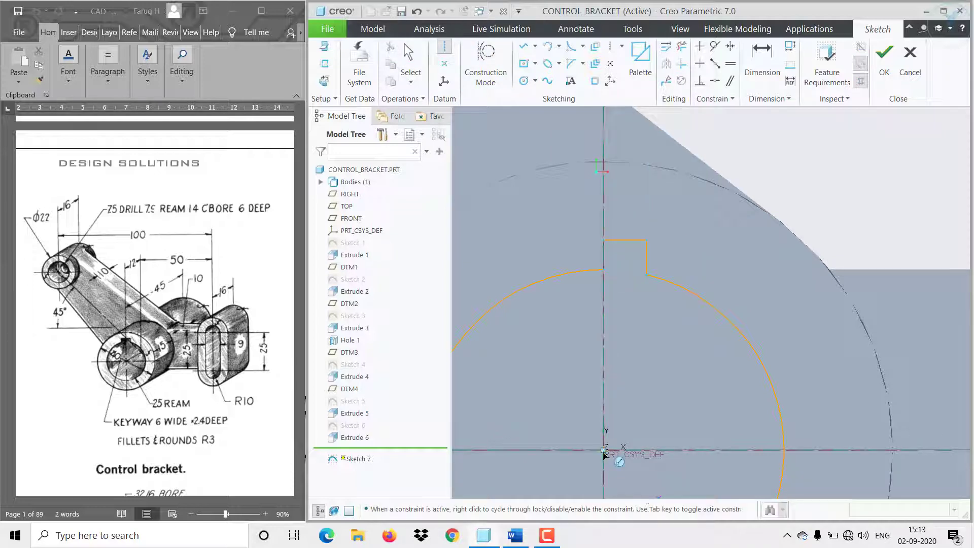
pyautogui.middleClick(649, 221)
pyautogui.click(634, 239)
pyautogui.keyDown('ctrl'); pyautogui.click(647, 254); pyautogui.keyUp('ctrl')
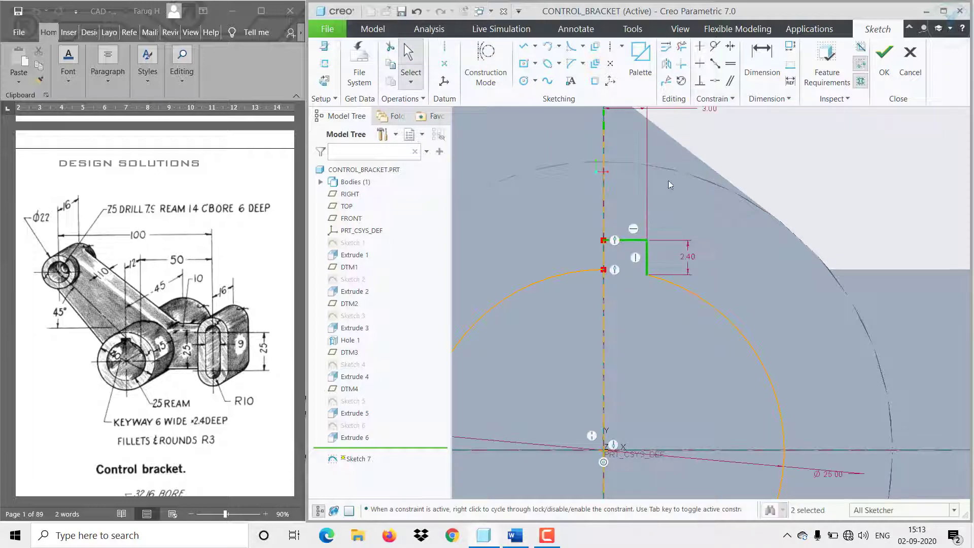
pyautogui.click(666, 63)
pyautogui.click(603, 206)
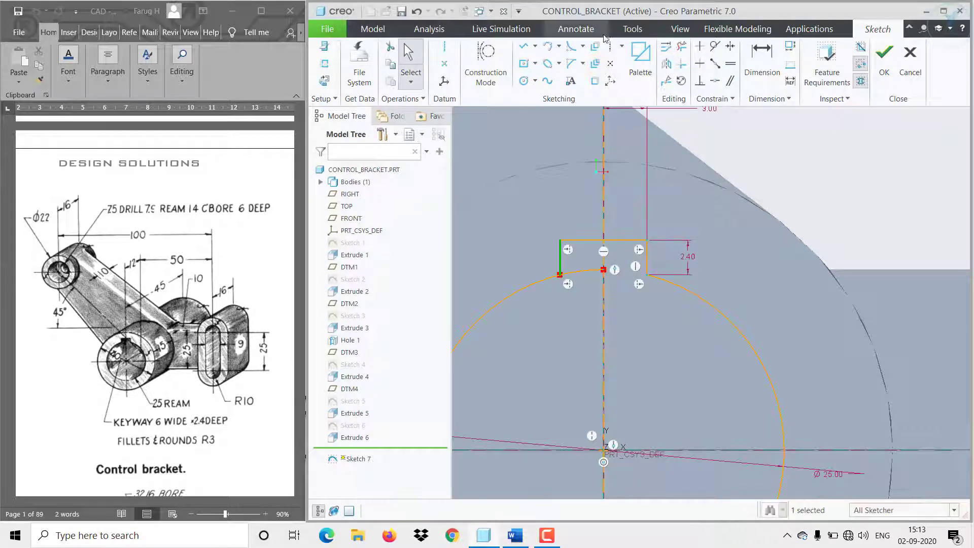
# Trim the circle's arc across the keyway opening and finish the bore sketch.
pyautogui.click(681, 46)
pyautogui.scroll(-2, 624, 269)
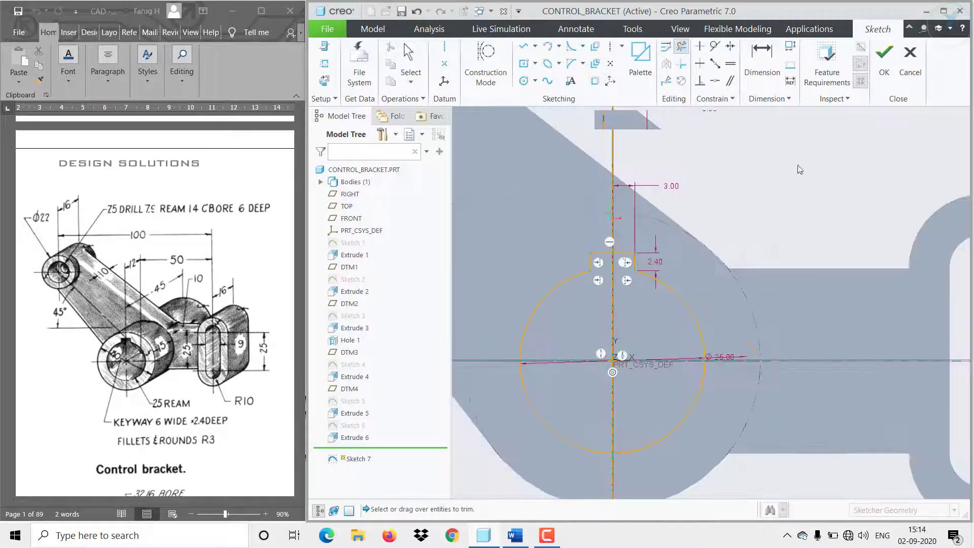
pyautogui.click(884, 58)
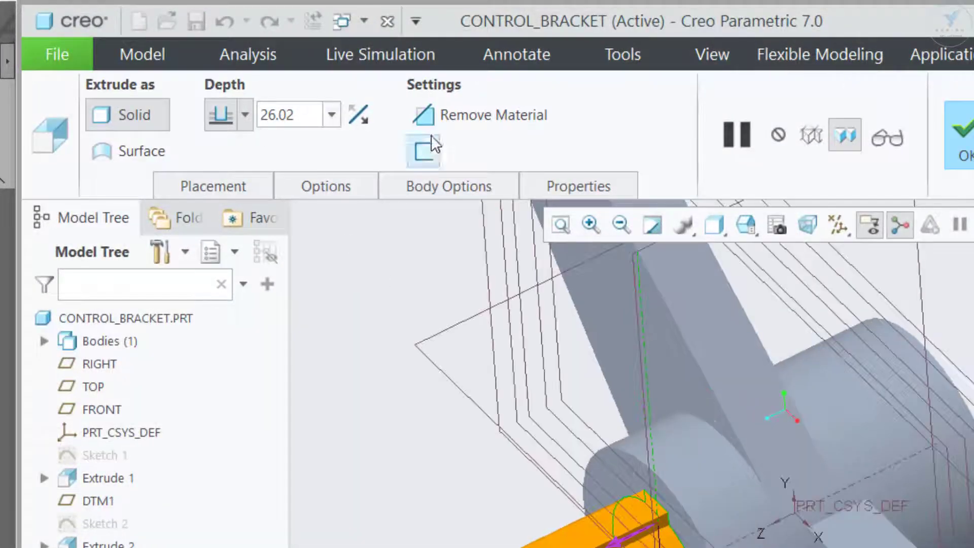
# Extrude the bore and keyway profile as a material-removing cut through all, directed into the hub.
pyautogui.click(431, 115)
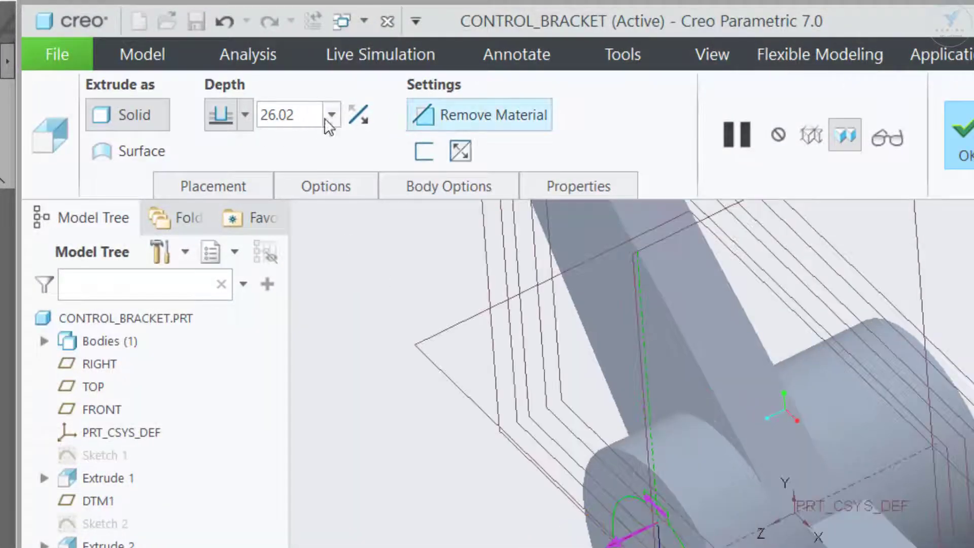
pyautogui.click(245, 114)
pyautogui.click(221, 250)
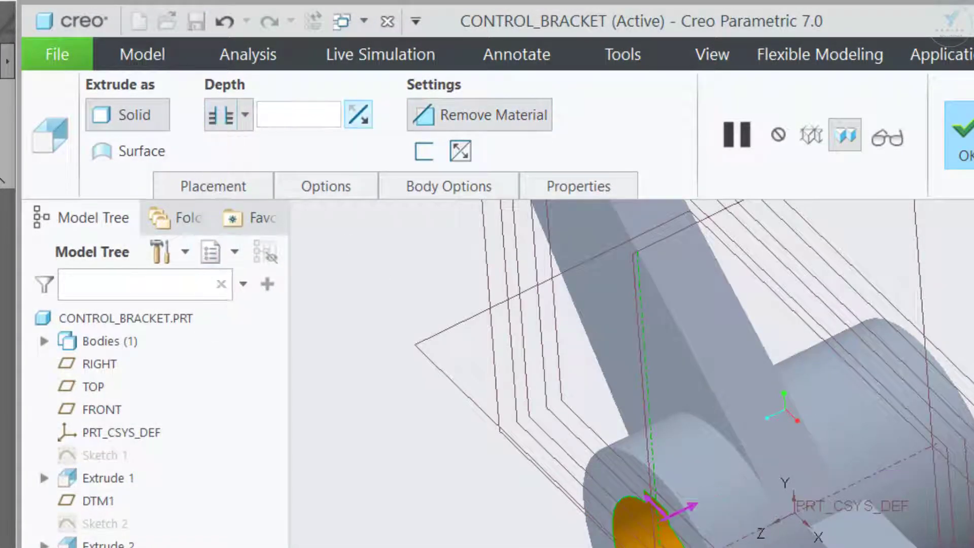
pyautogui.moveTo(634, 487); pyautogui.dragTo(781, 395, button='middle')
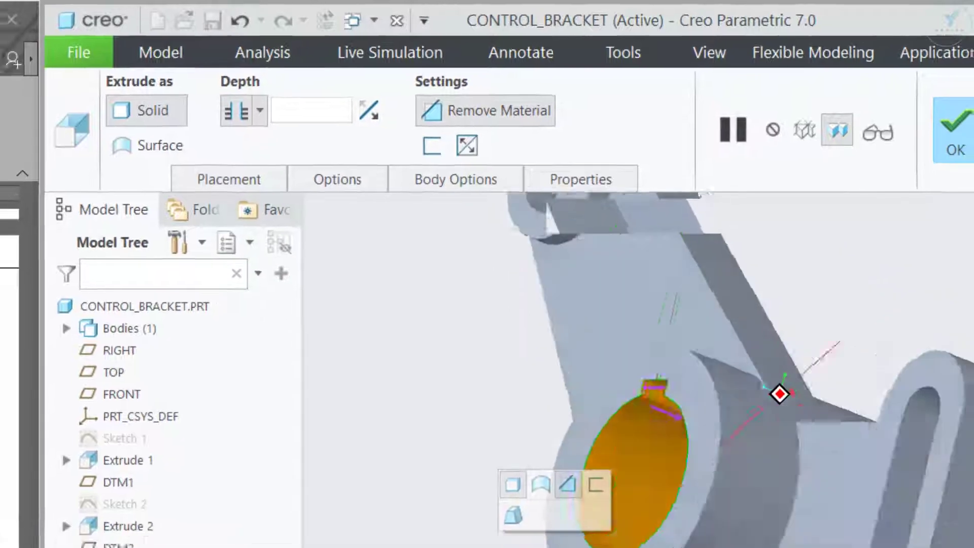
pyautogui.click(839, 91)
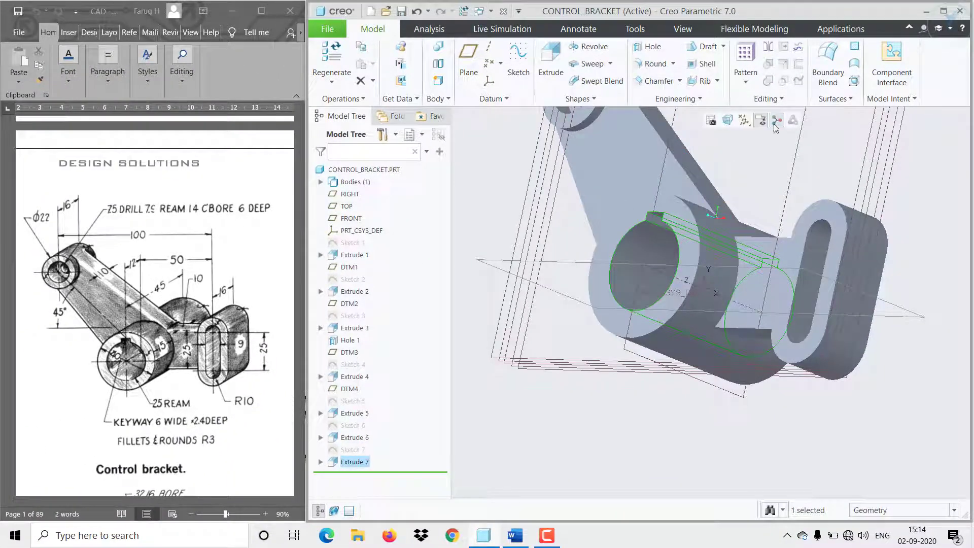
# Turn off all datum display, including the planes, and show the model shaded with edges.
pyautogui.click(746, 125)
pyautogui.click(743, 187)
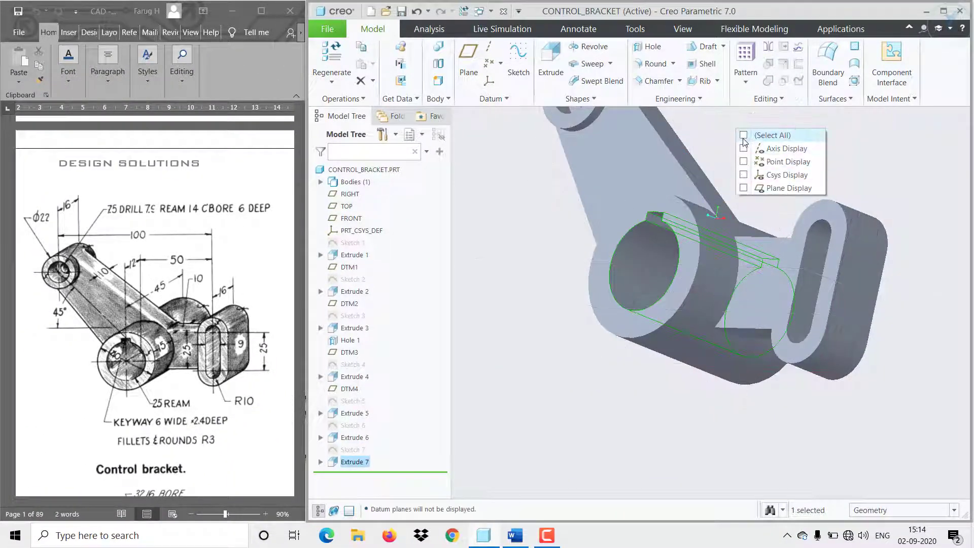
pyautogui.moveTo(745, 189); pyautogui.dragTo(764, 159, button='middle')
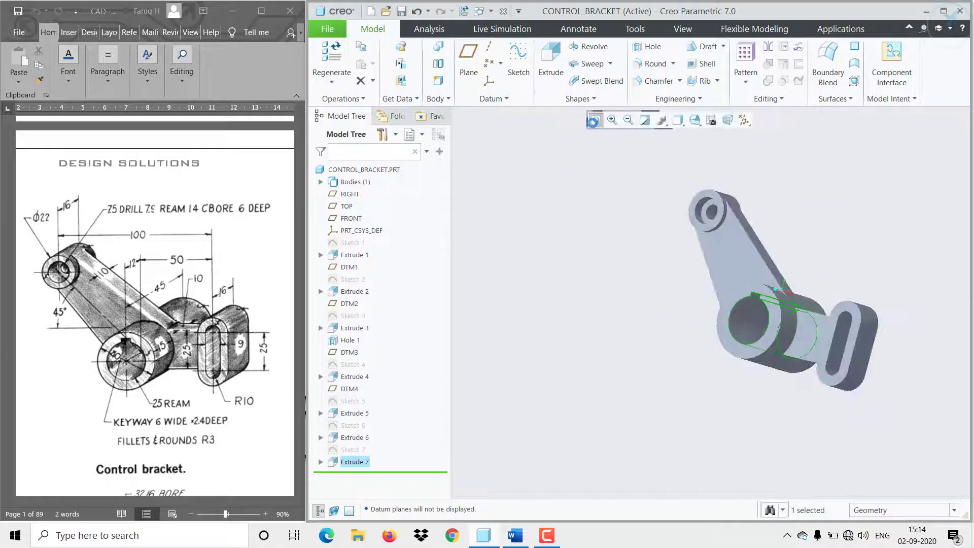
pyautogui.scroll(2, 733, 299)
pyautogui.click(742, 246)
pyautogui.moveTo(742, 246); pyautogui.dragTo(767, 245, button='middle')
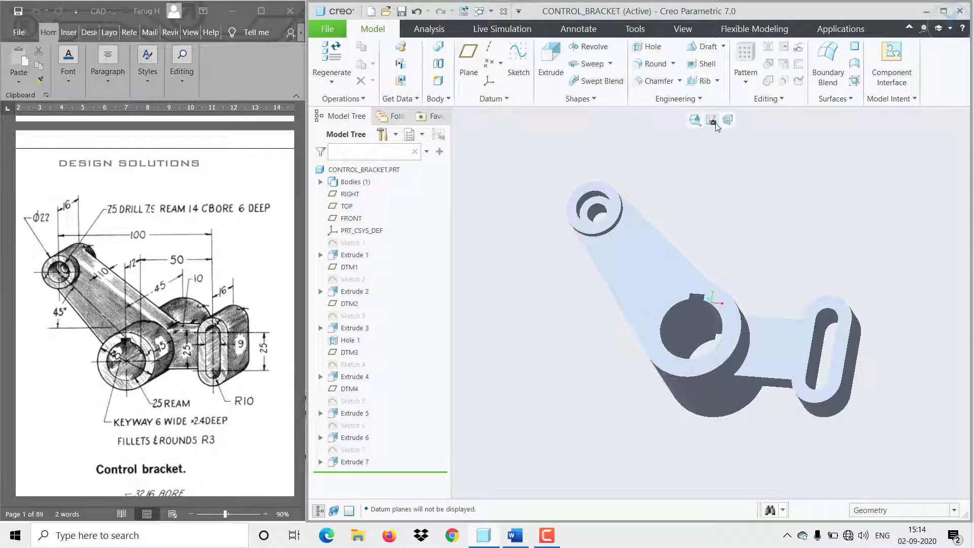
pyautogui.click(677, 121)
pyautogui.click(705, 145)
pyautogui.moveTo(734, 217); pyautogui.dragTo(712, 257, button='middle')
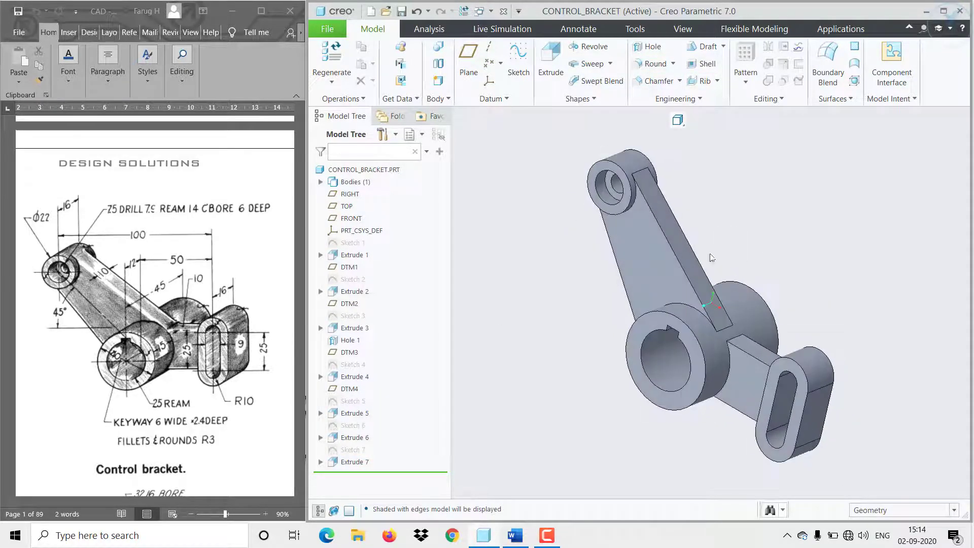
# Start a Round on the edges where the arm meets the boss and hub and where the side arm meets the hub.
pyautogui.click(645, 63)
pyautogui.scroll(2, 634, 197)
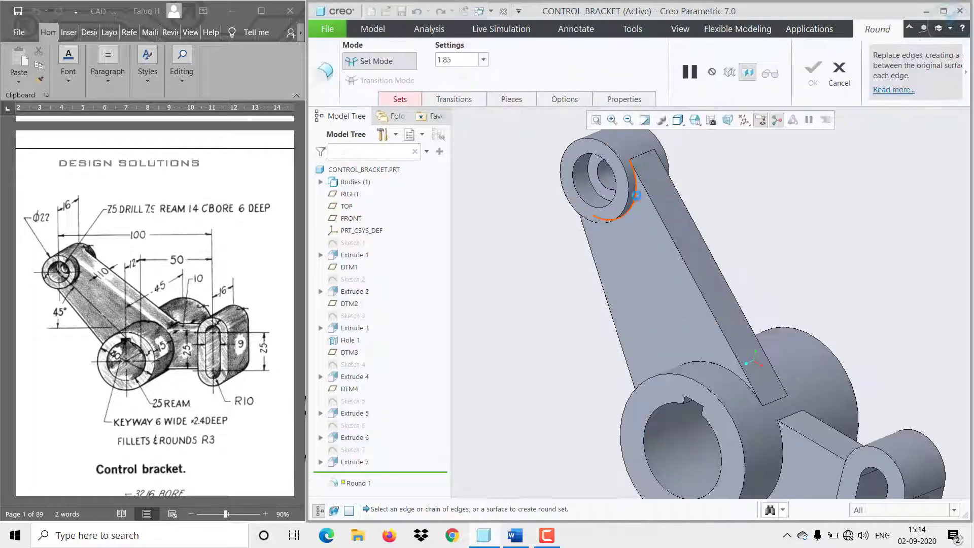
pyautogui.click(636, 195)
pyautogui.moveTo(636, 195); pyautogui.dragTo(631, 227, button='middle')
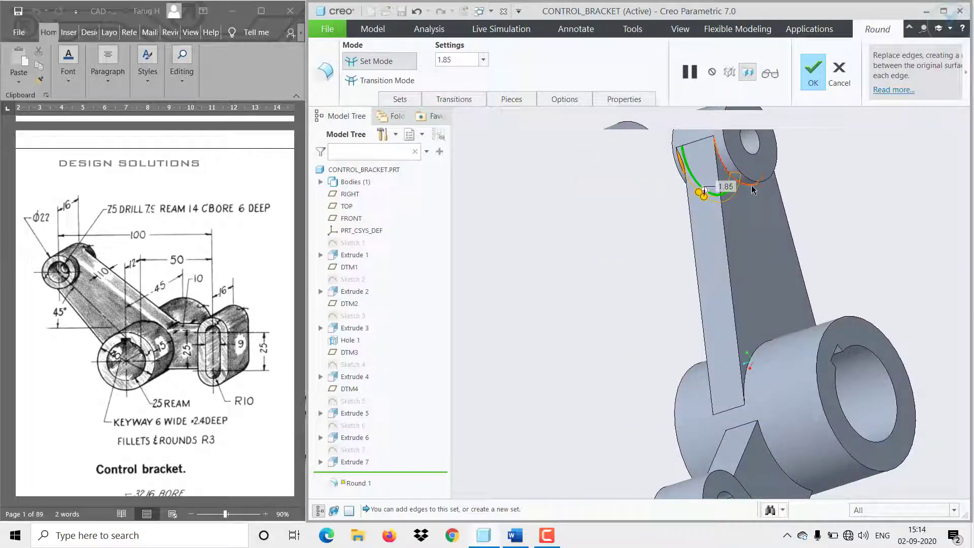
pyautogui.moveTo(752, 190); pyautogui.dragTo(824, 352, button='middle')
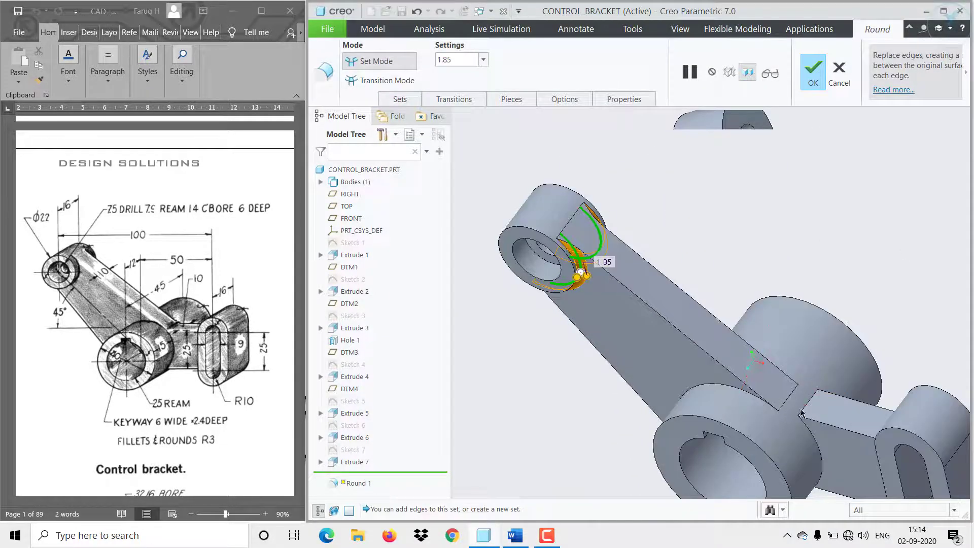
pyautogui.keyDown('ctrl'); pyautogui.click(811, 438); pyautogui.keyUp('ctrl')
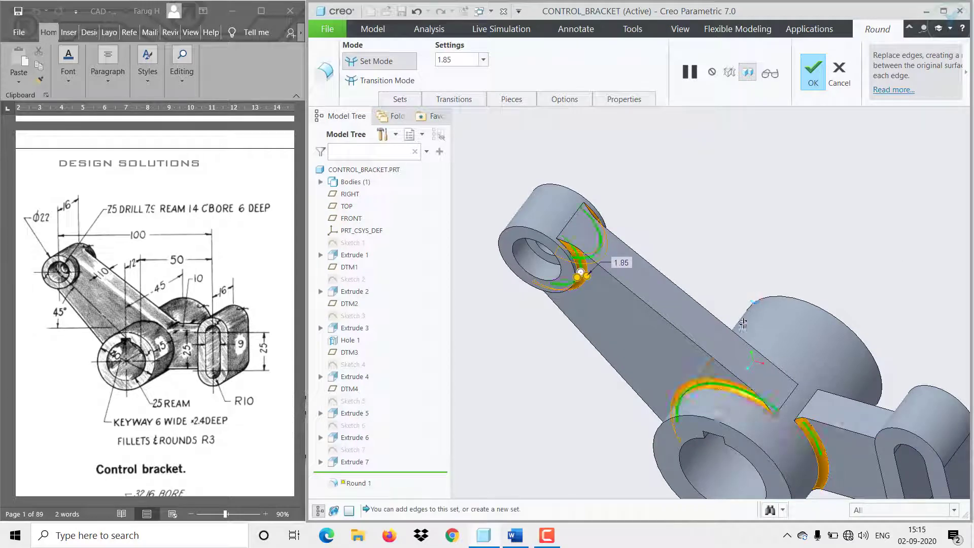
pyautogui.moveTo(742, 323); pyautogui.dragTo(828, 314, button='middle')
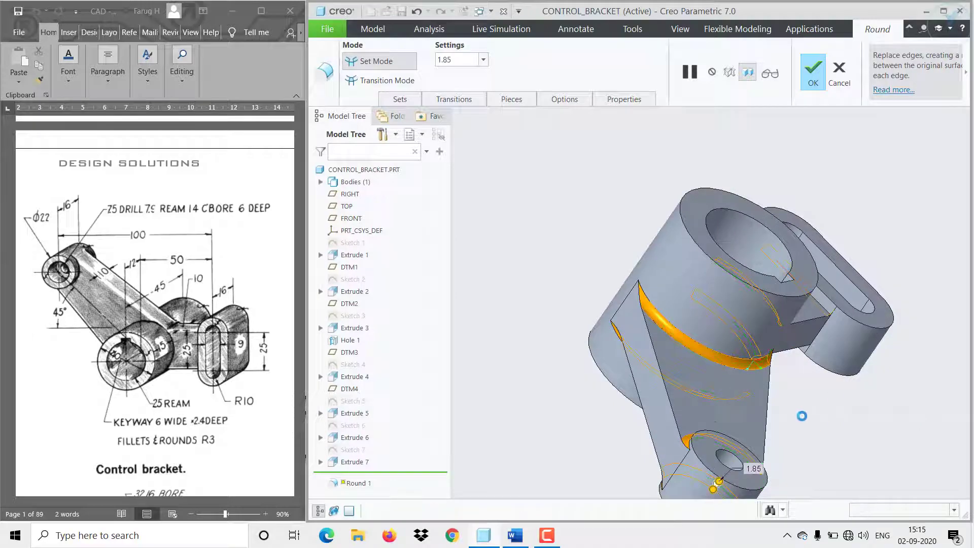
pyautogui.moveTo(802, 412); pyautogui.dragTo(855, 407, button='middle')
pyautogui.moveTo(710, 356); pyautogui.dragTo(813, 357, button='middle')
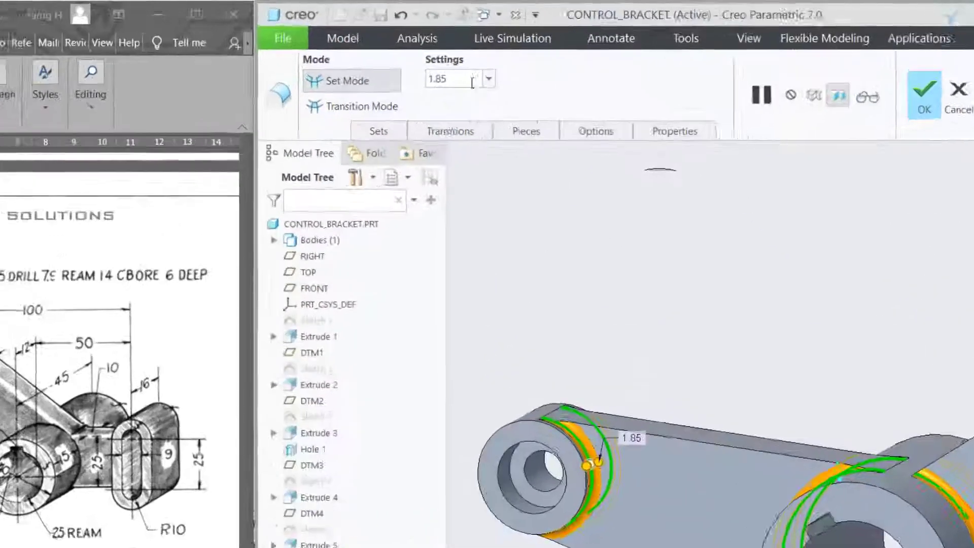
# Set the round's radius to 3 mm and complete the feature.
pyautogui.doubleClick(470, 60)
pyautogui.write('3')
pyautogui.press('Return')
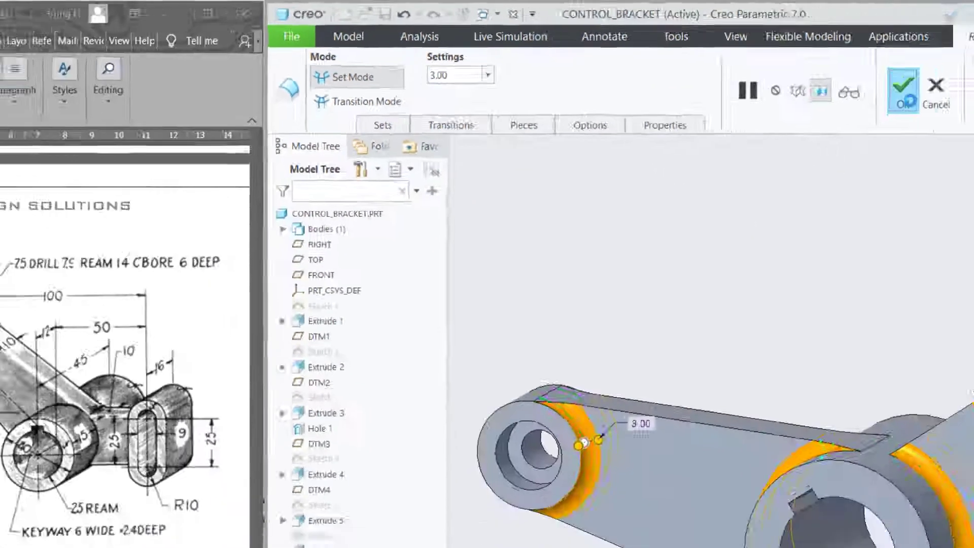
pyautogui.click(906, 98)
pyautogui.moveTo(717, 224)
pyautogui.mouseDown(button='middle')
pyautogui.moveTo(752, 360)
pyautogui.moveTo(717, 223)
pyautogui.mouseUp(button='middle')
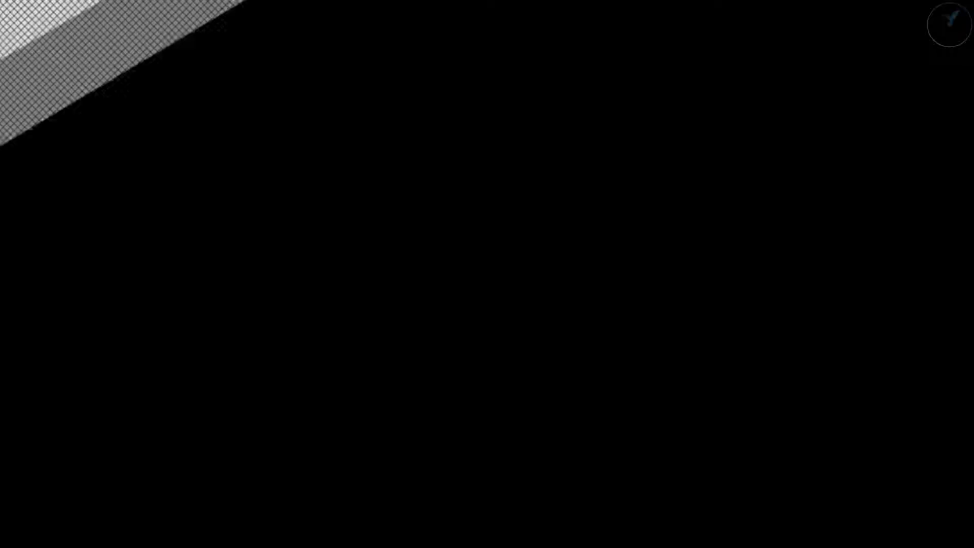